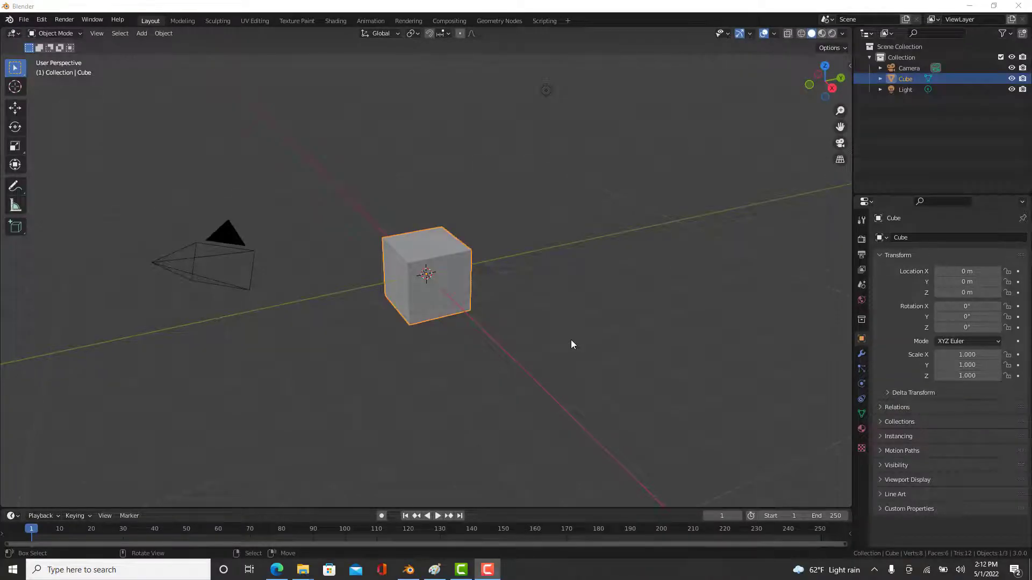
Switch to the Edge browser and search Google Images for "1970 plymouth roadrunner blueprint".
click(276, 570)
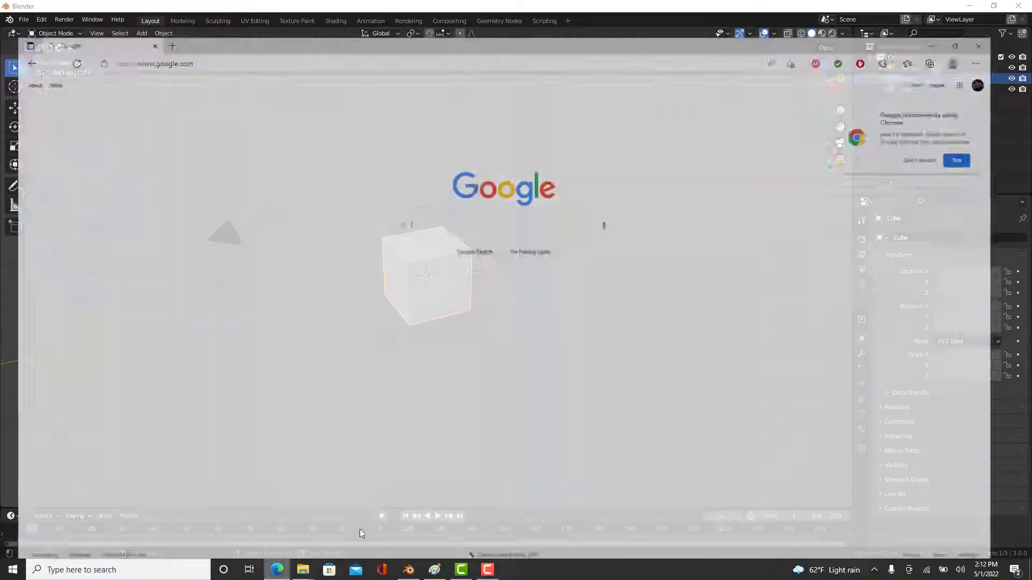
click(438, 195)
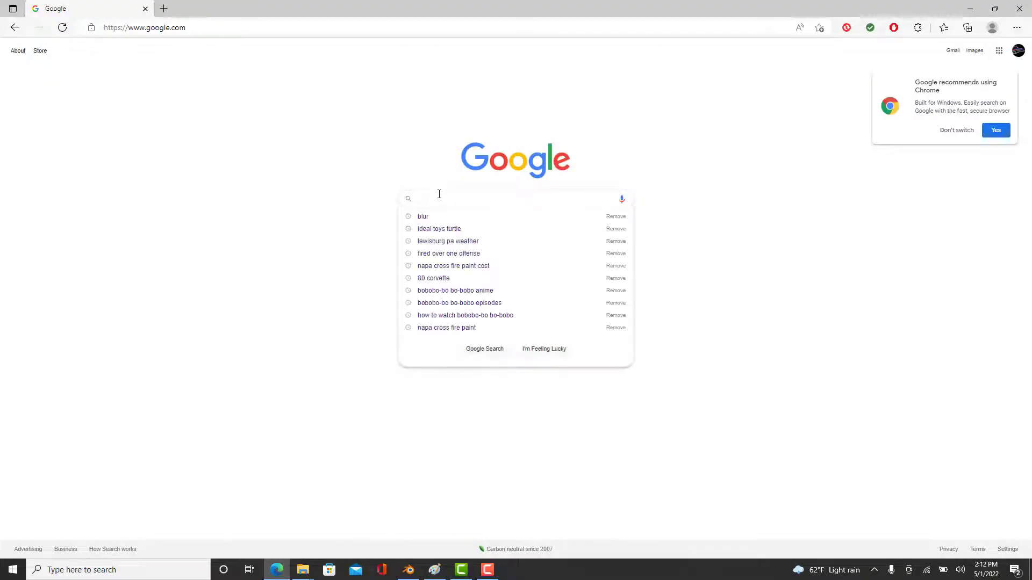
text(19)
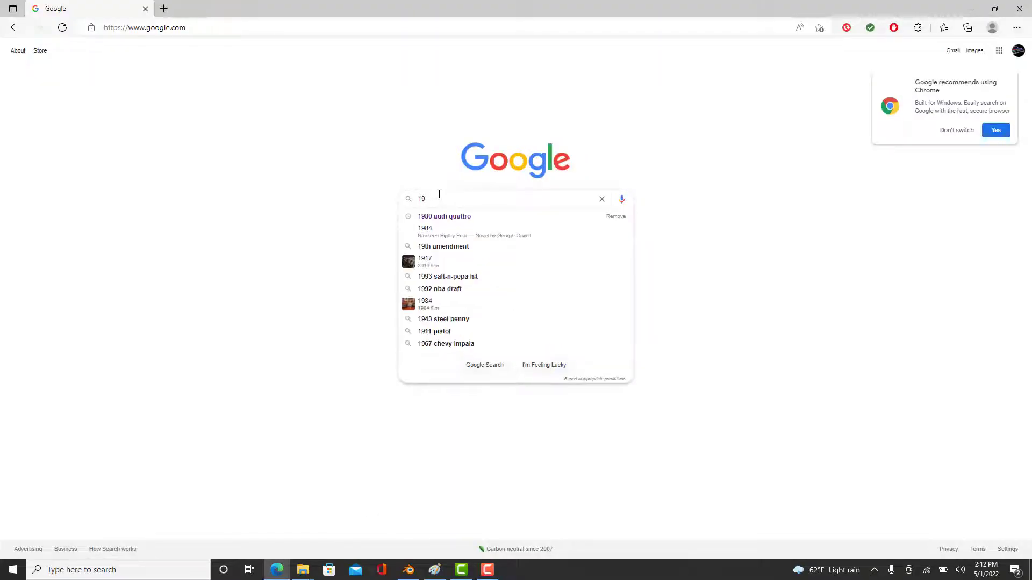
text(70 p)
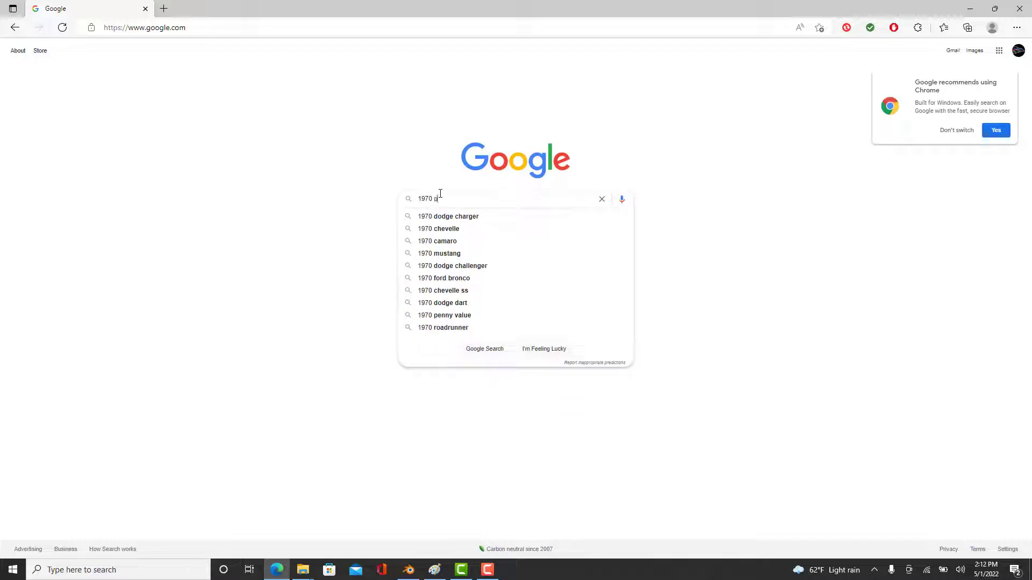
text(lymouth )
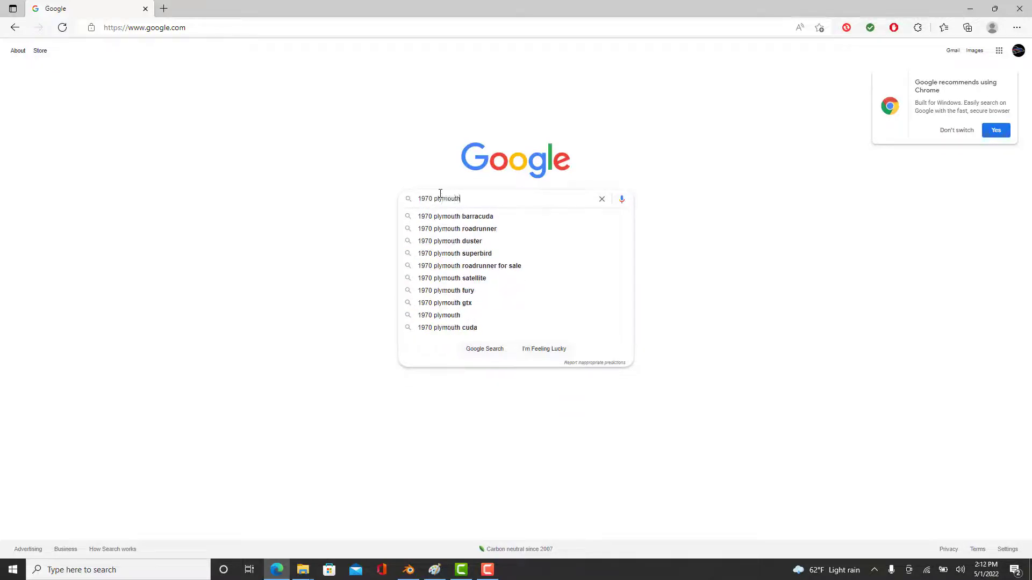
text(road)
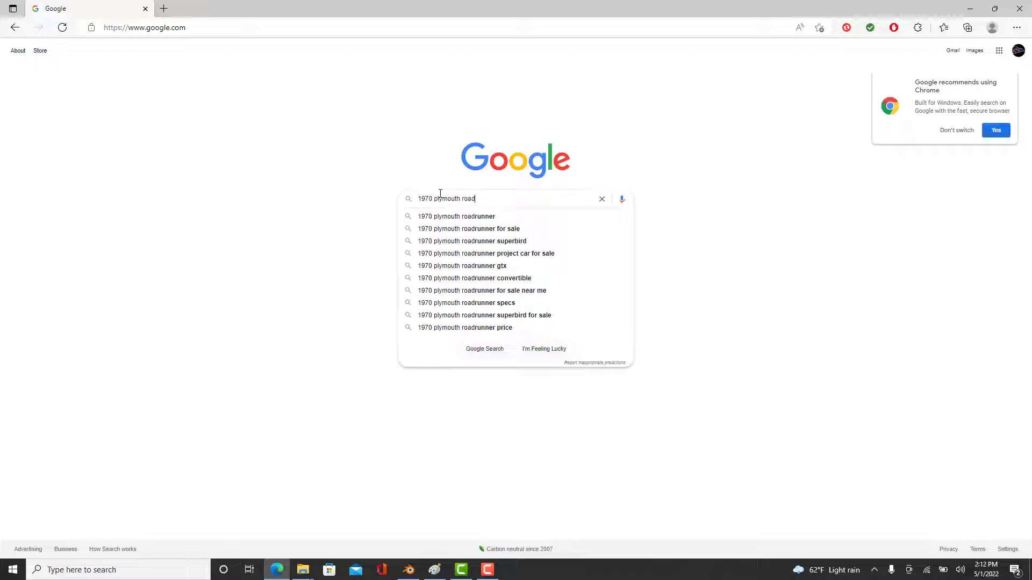
text(runner bl)
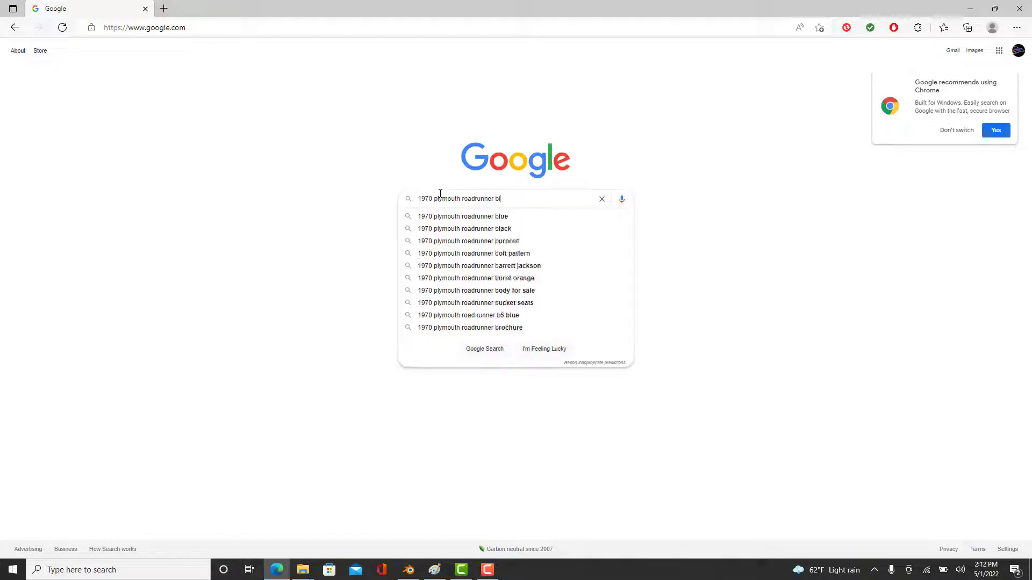
text(ueprint)
key(Return)
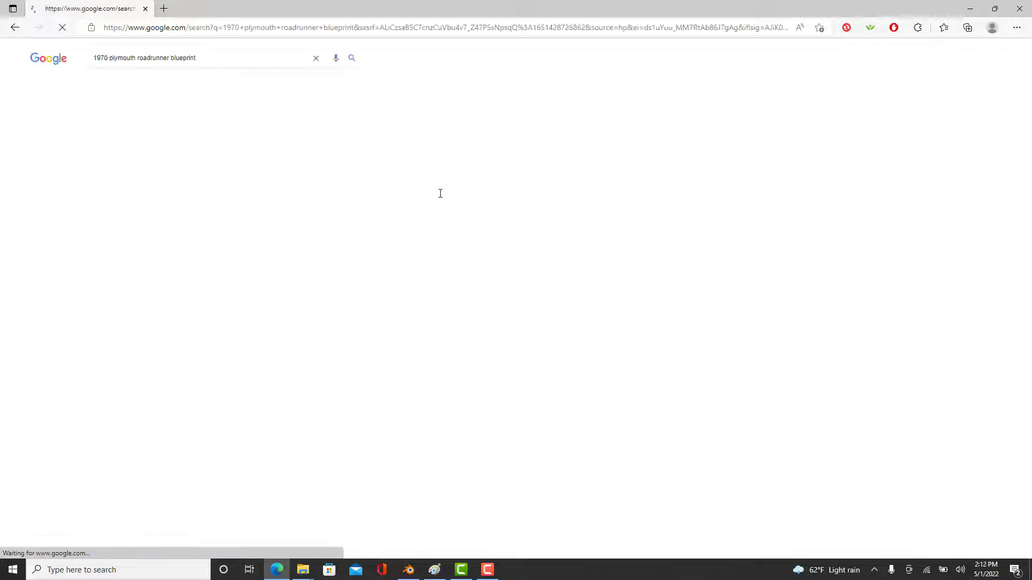
click(135, 85)
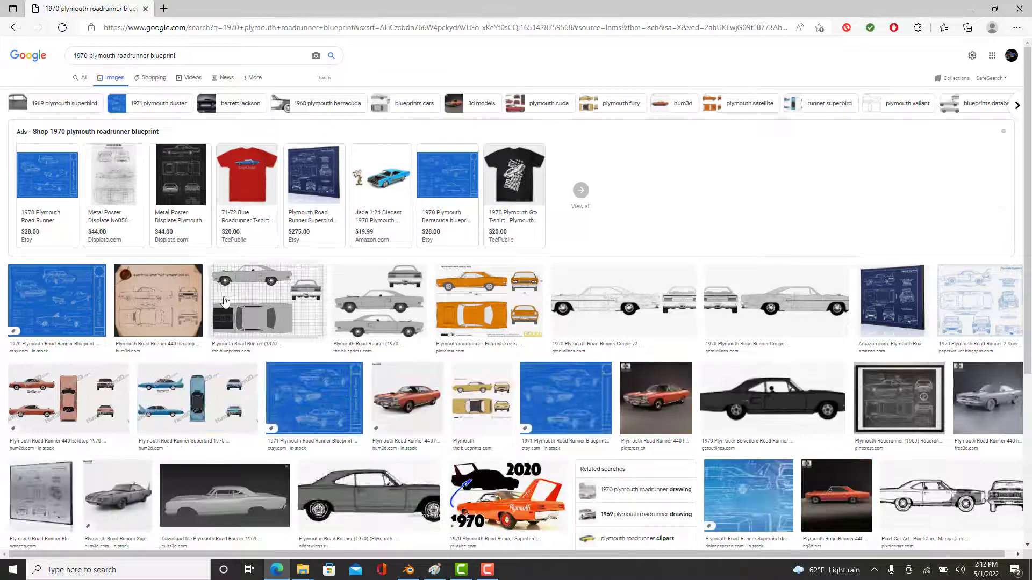
Preview the Hum3D Plymouth Road Runner 440 hardtop 1970 blueprint, bring up its saving options, and close the preview.
click(158, 302)
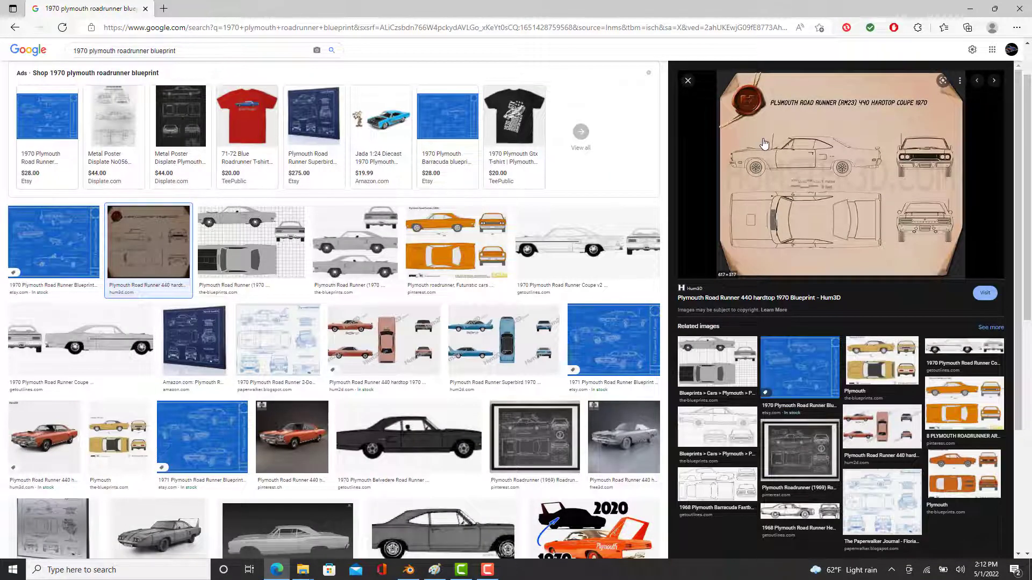
right_click(793, 150)
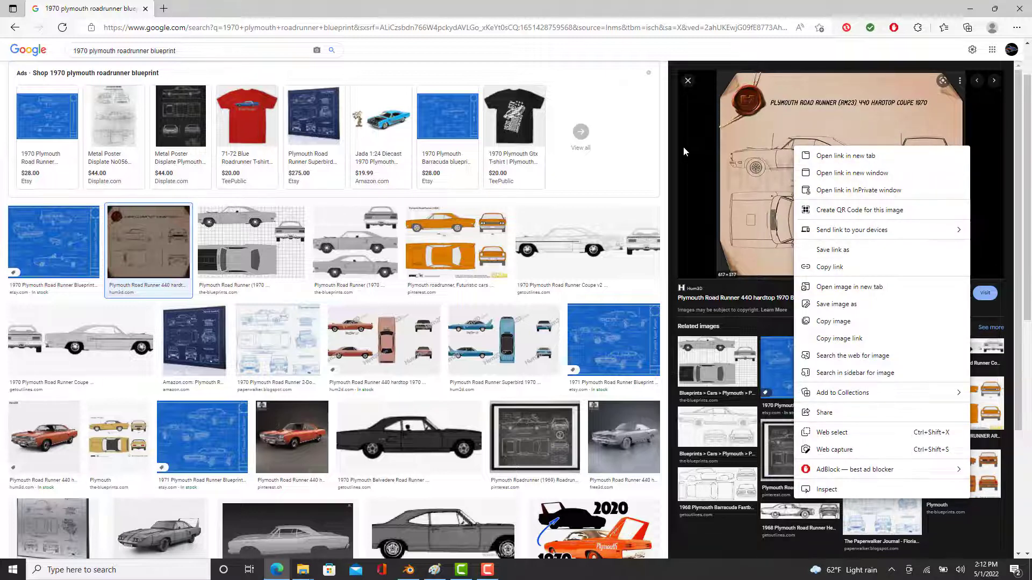
click(687, 81)
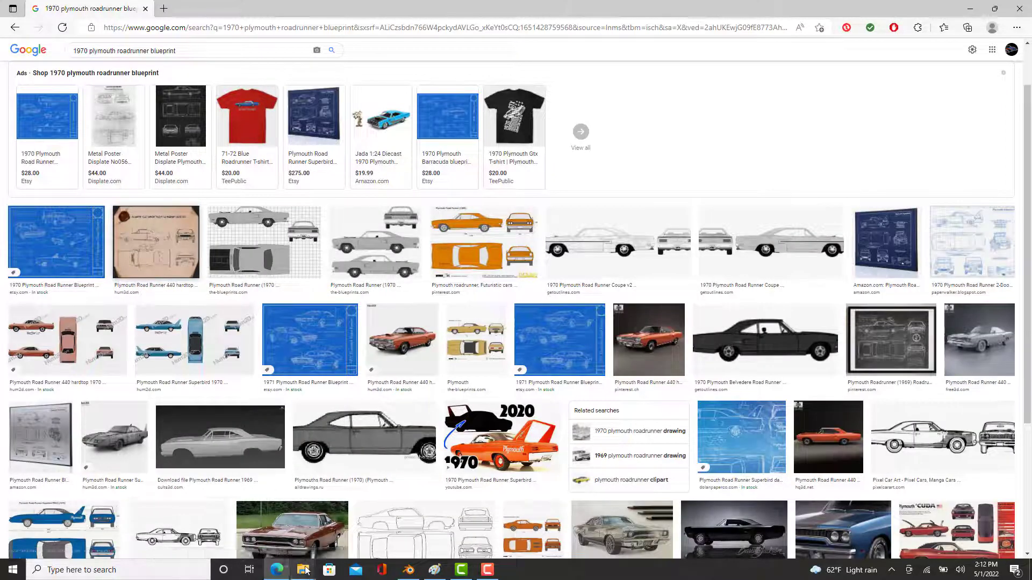
View the saved blueprint in the 70 Road Runner folder inside CARS TO DO in File Explorer, and return to Blender.
mouse_move(302, 570)
click(233, 495)
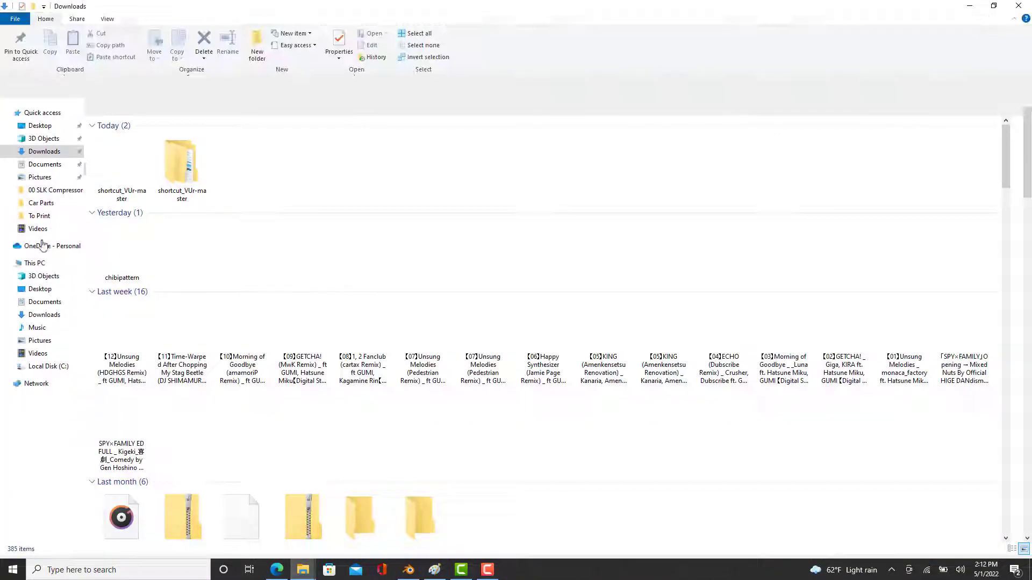
click(54, 190)
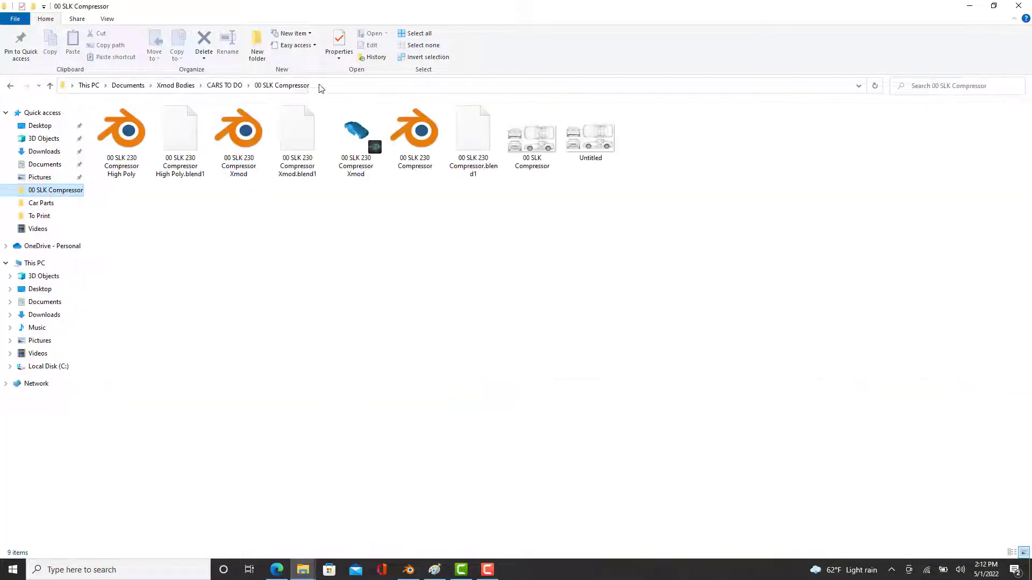
click(226, 87)
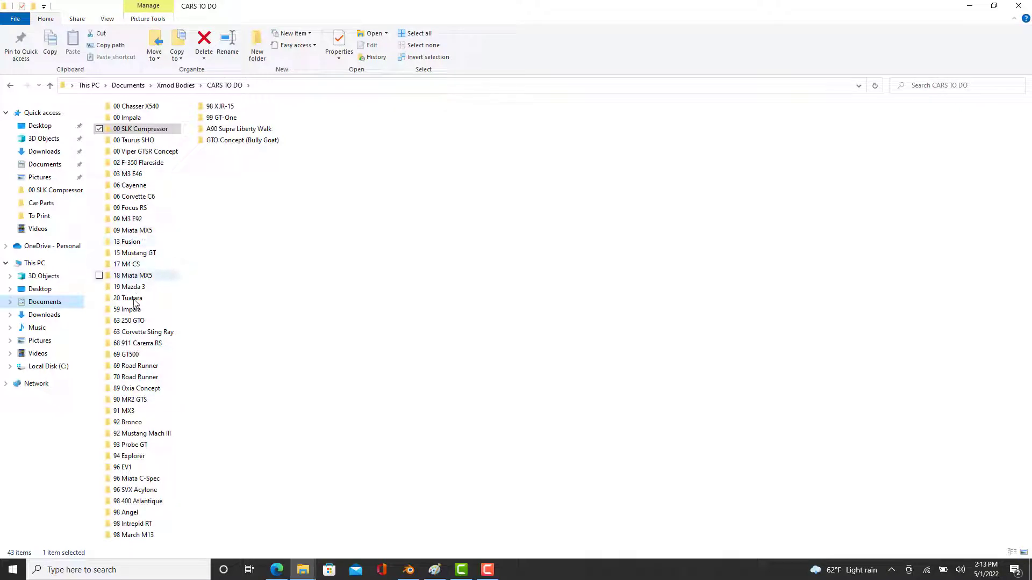
double_click(136, 378)
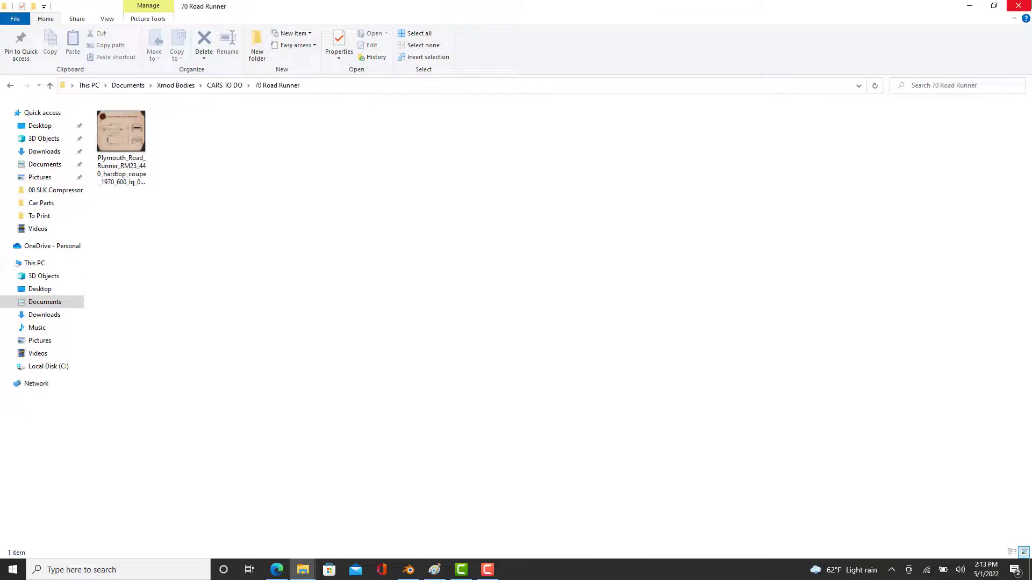
click(1026, 5)
click(970, 8)
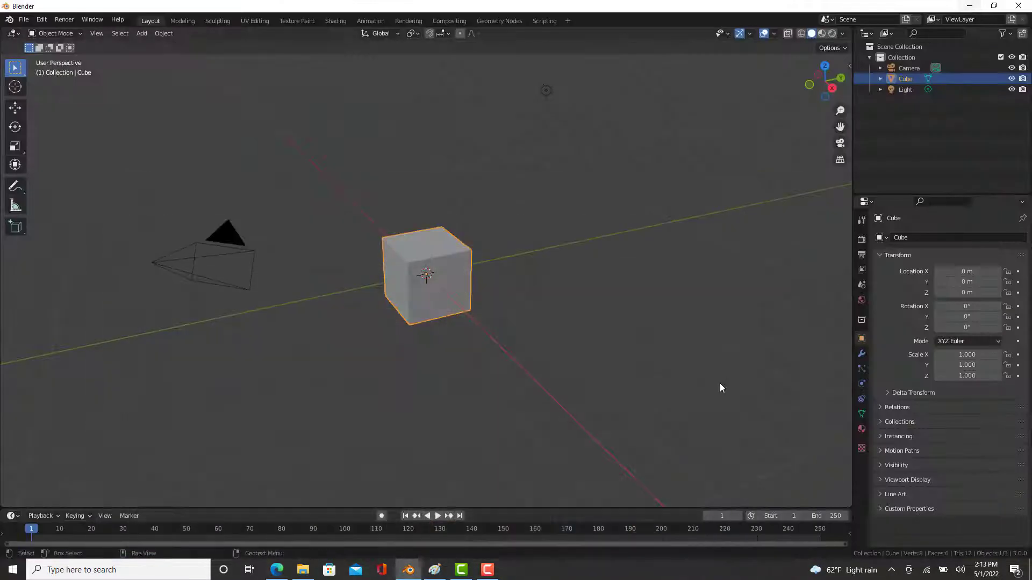
Examine the scene's unit settings and the available length units.
scroll(511, 283, down, 2)
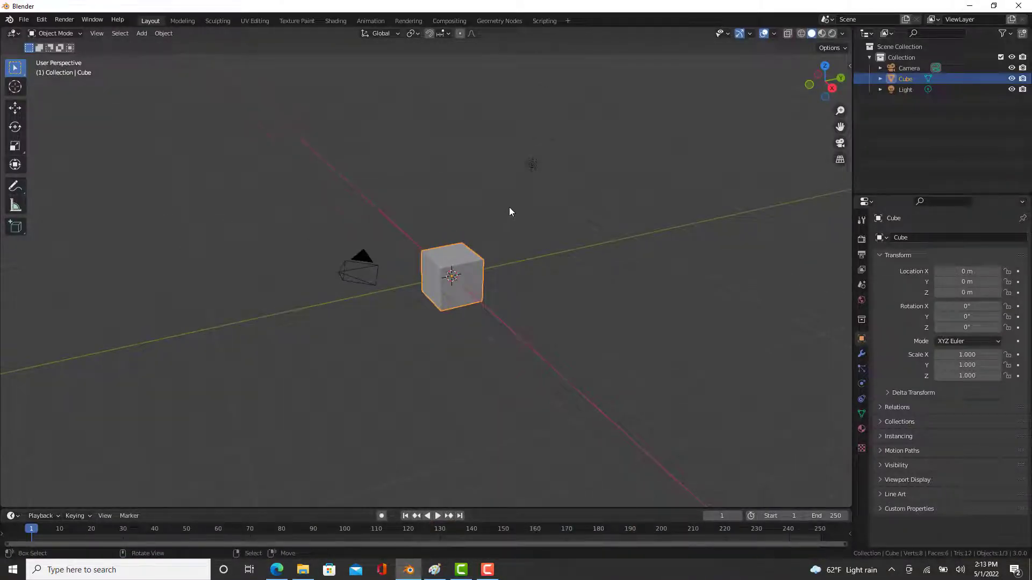
scroll(509, 211, up, 2)
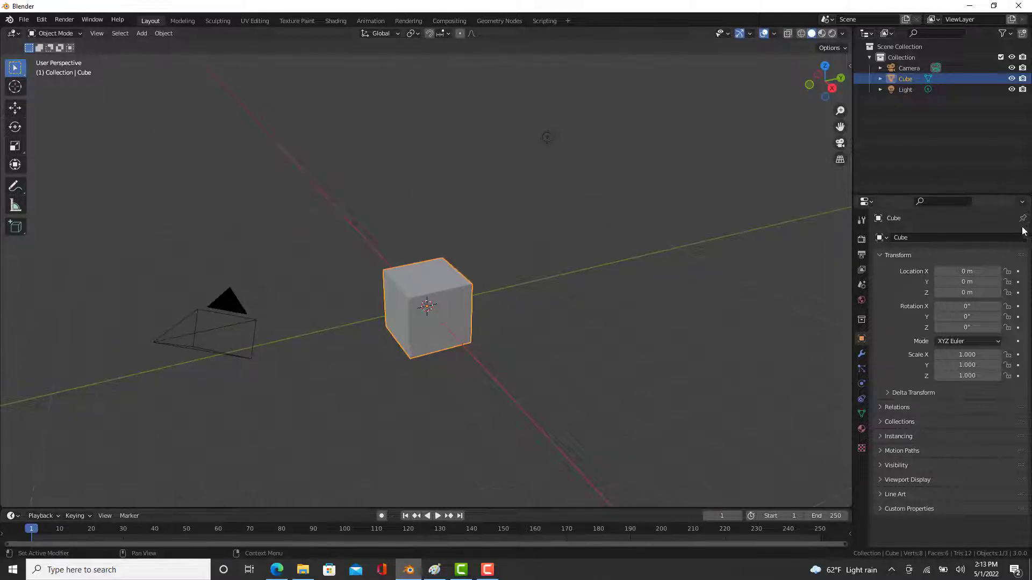
click(862, 319)
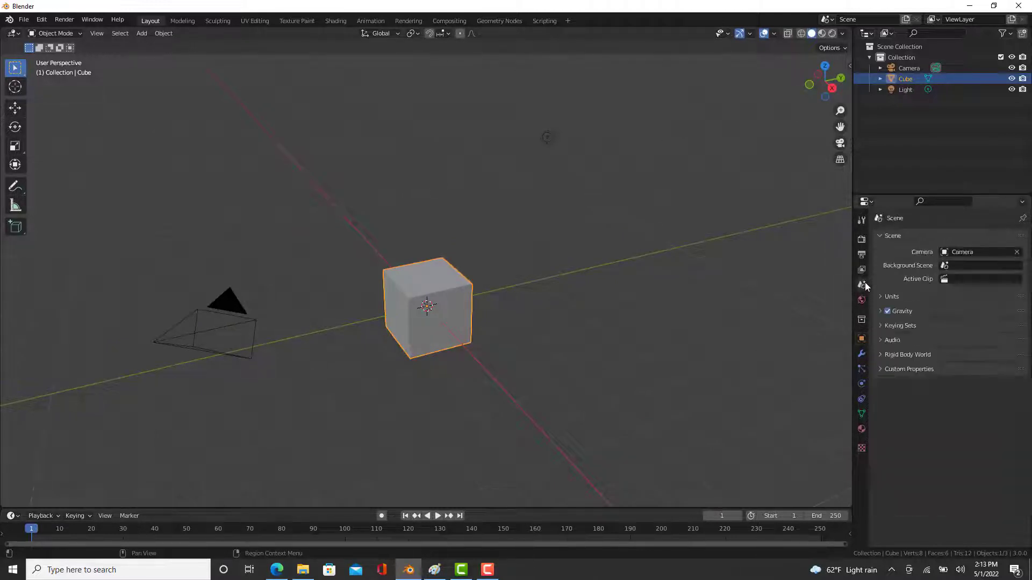
click(860, 270)
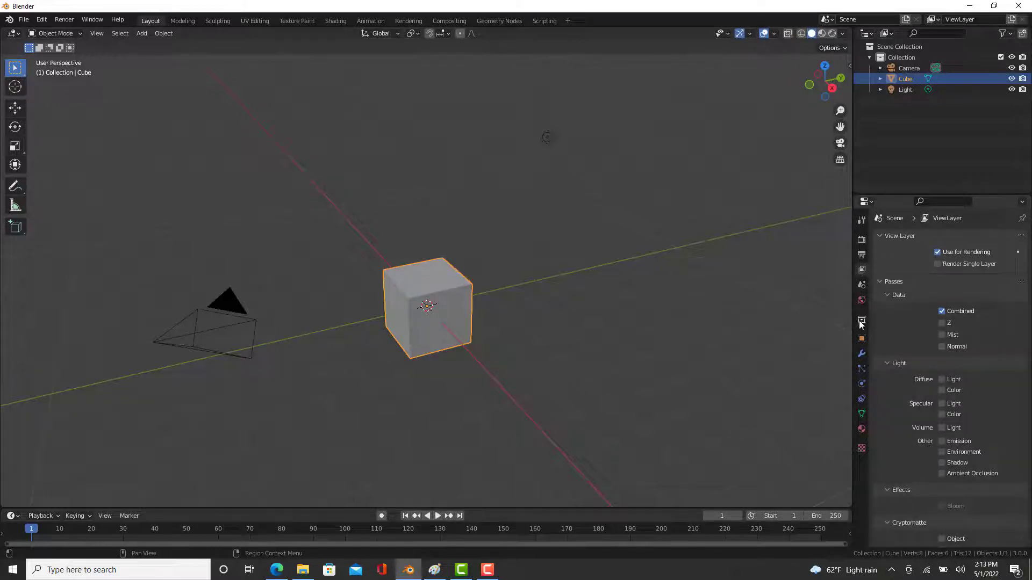
click(862, 285)
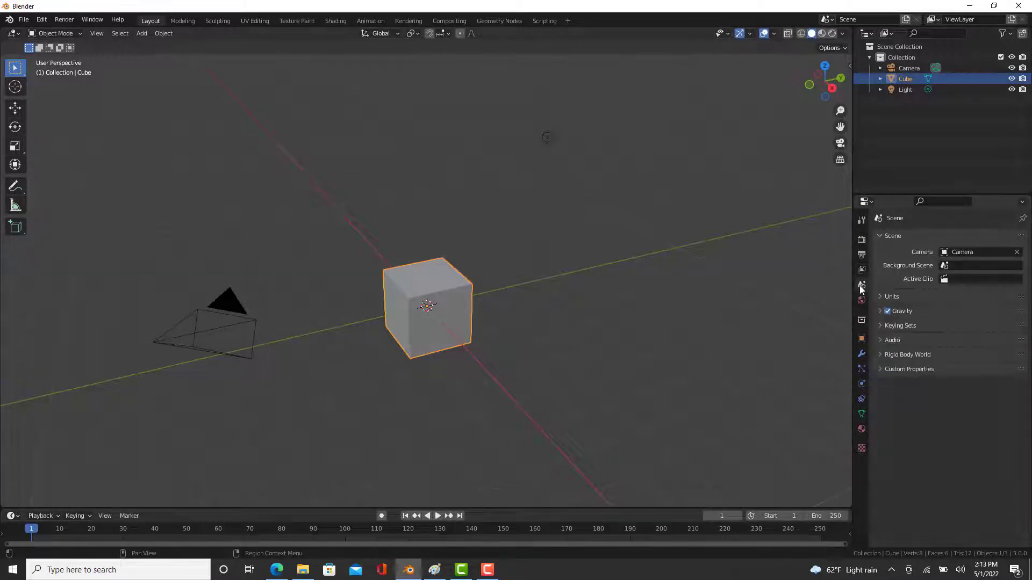
click(891, 297)
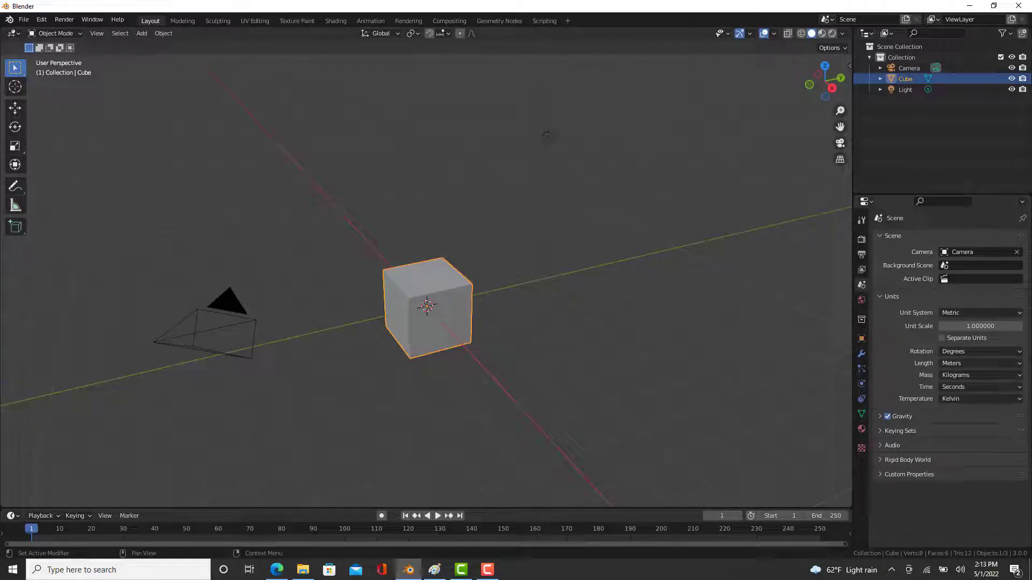
click(960, 363)
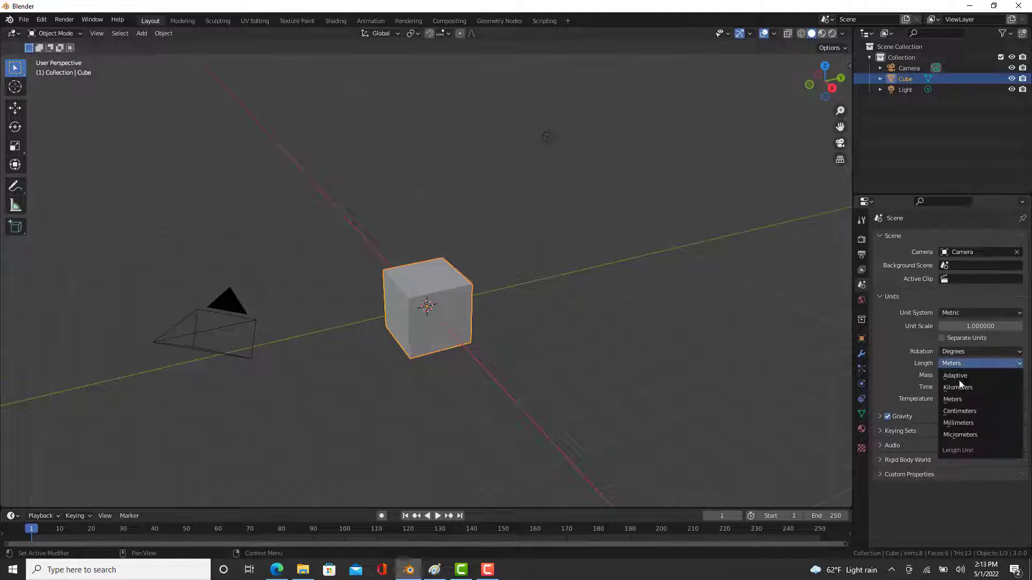
click(974, 371)
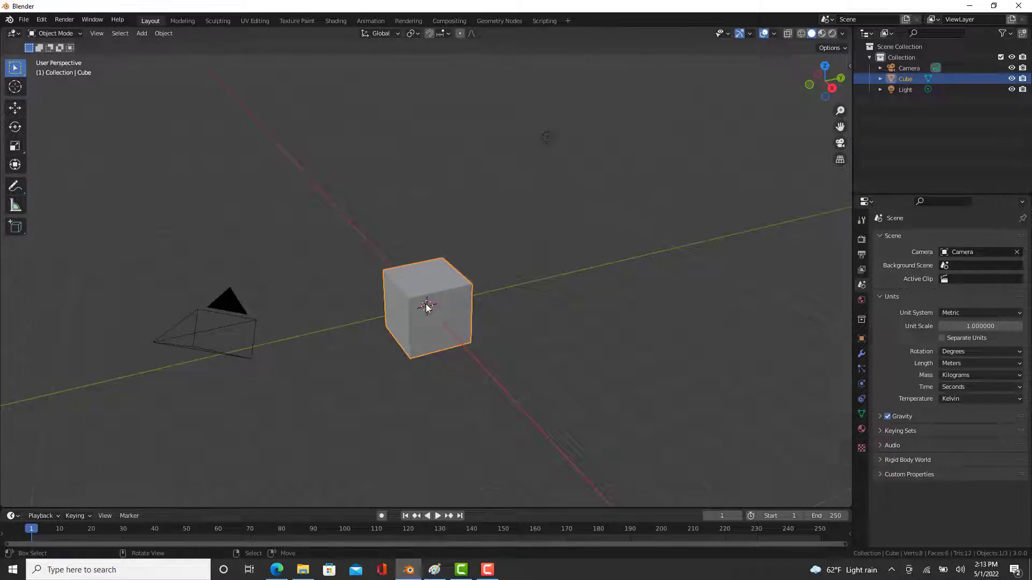
Start the Shortcut VUr add-on's on-screen key display and bring up the cube's transform properties.
key(n)
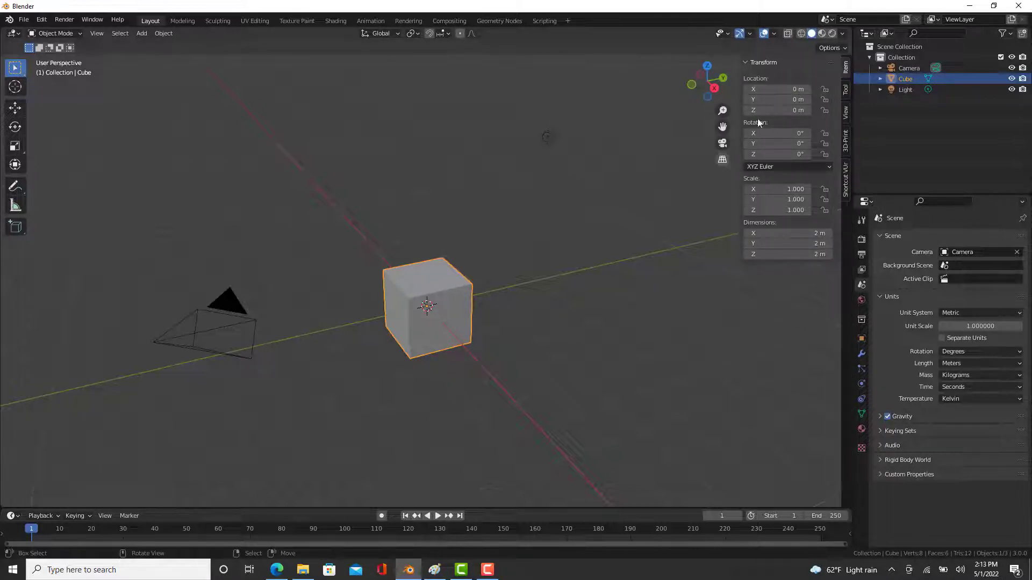
click(846, 182)
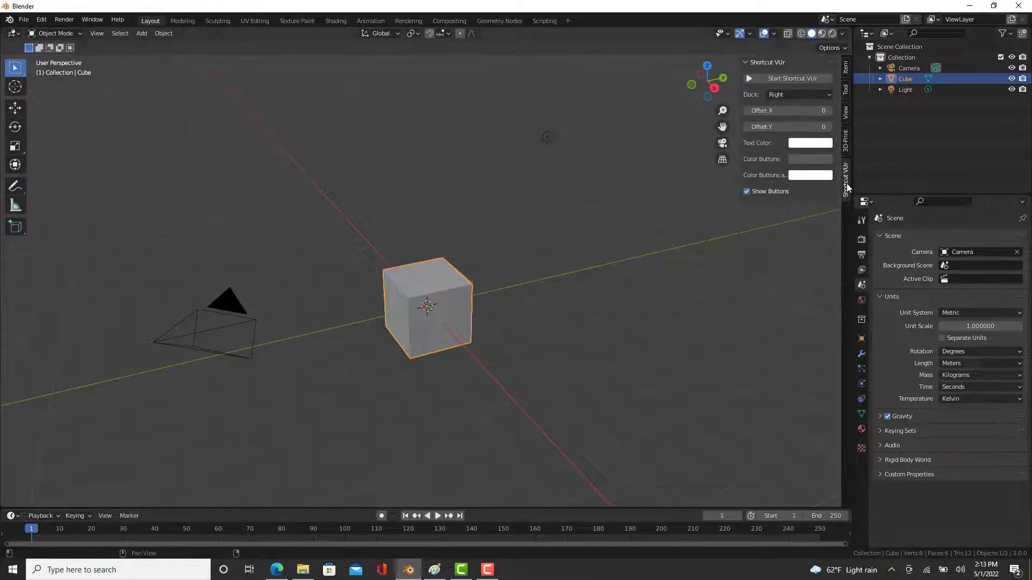
click(781, 79)
key(n)
key(n)
key(n)
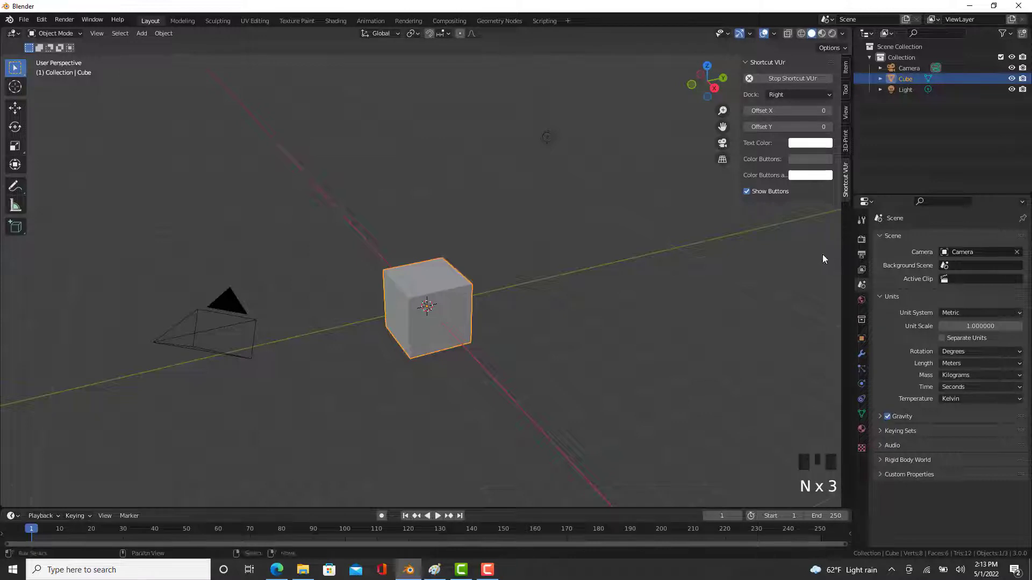
click(846, 77)
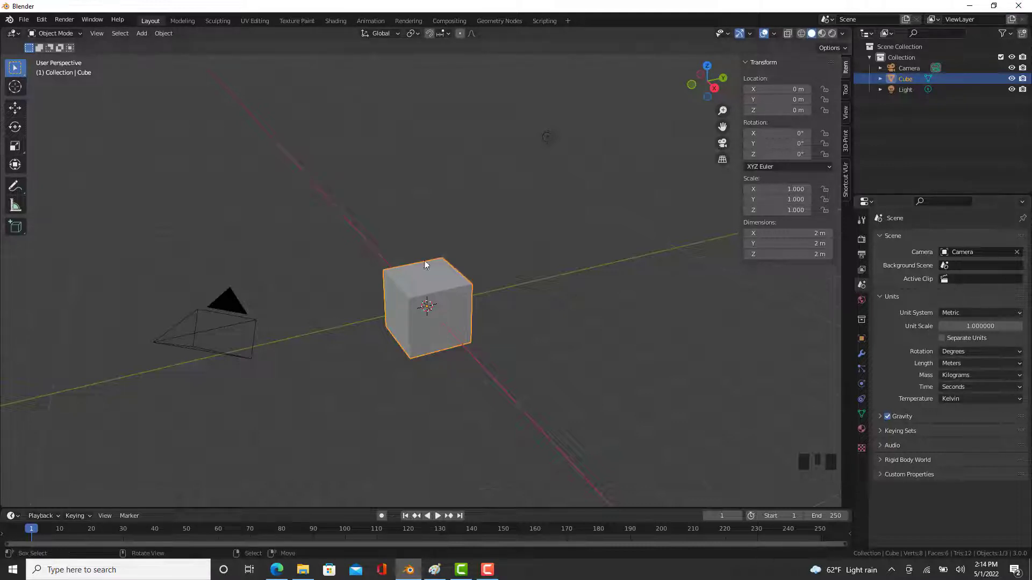
Switch the viewport to orthographic projection and view the cube from the front, right and back.
scroll(424, 306, down, 3)
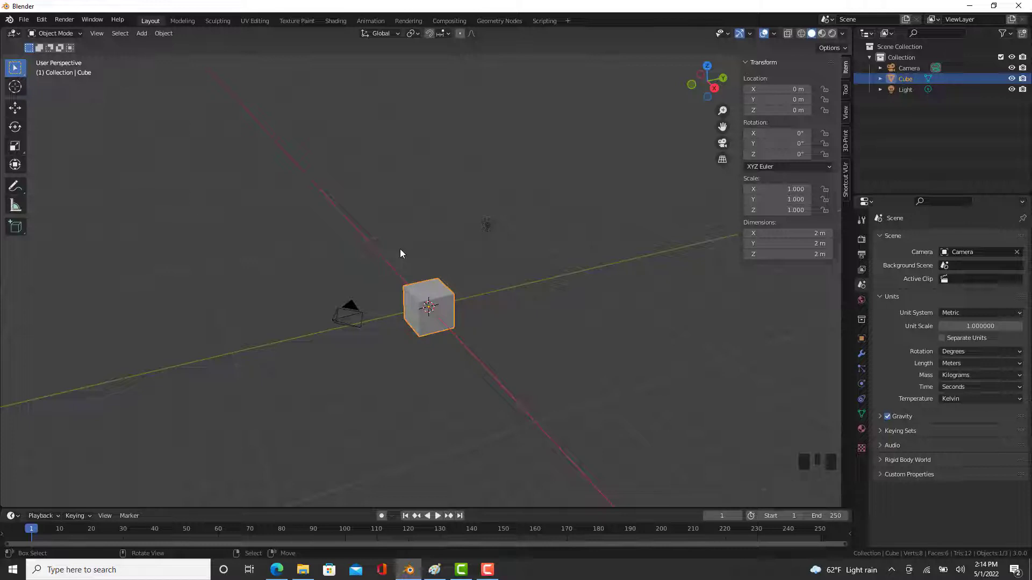
key(KP_1)
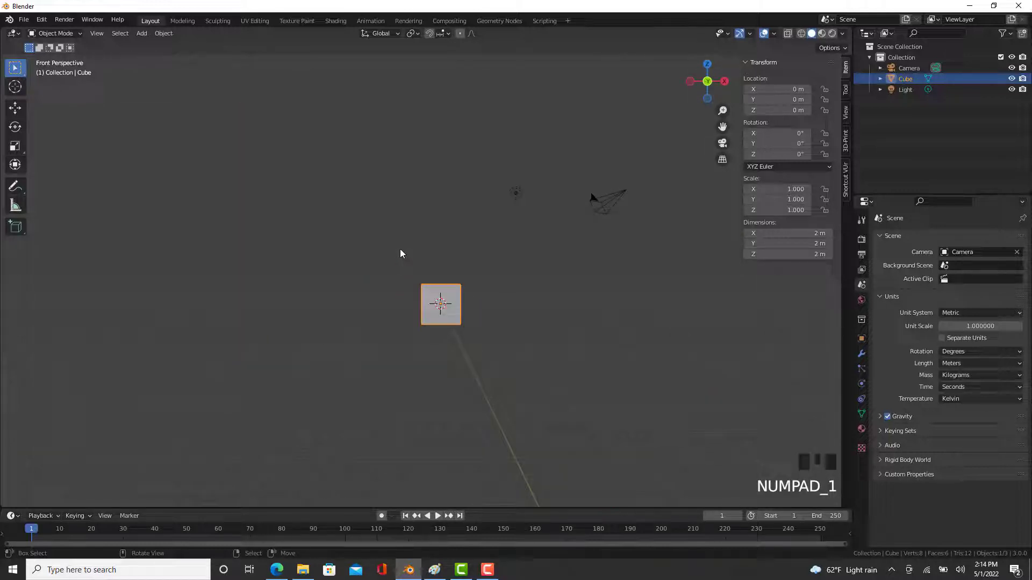
key(KP_5)
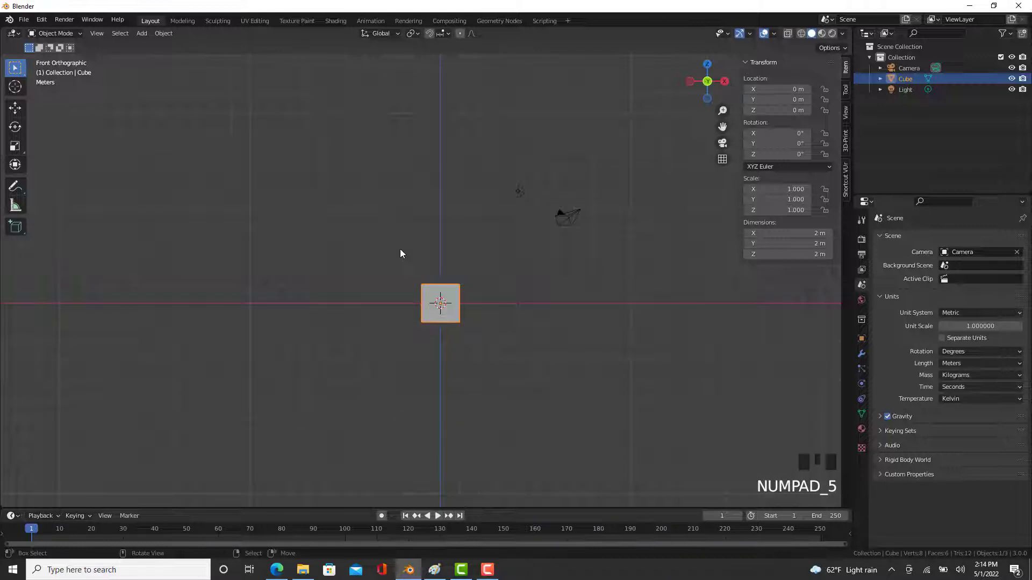
key(KP_3)
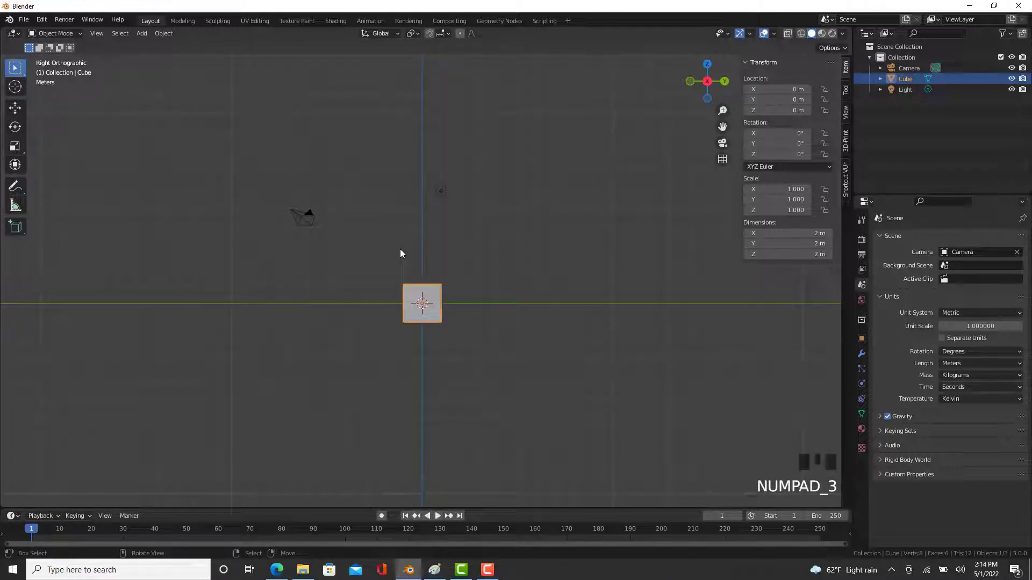
key(KP_1)
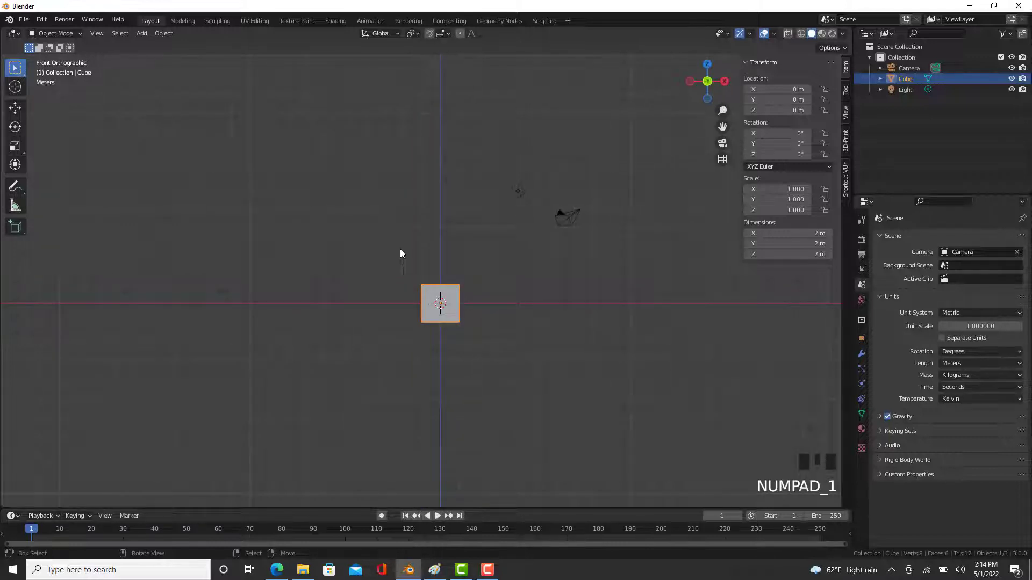
key(KP_9)
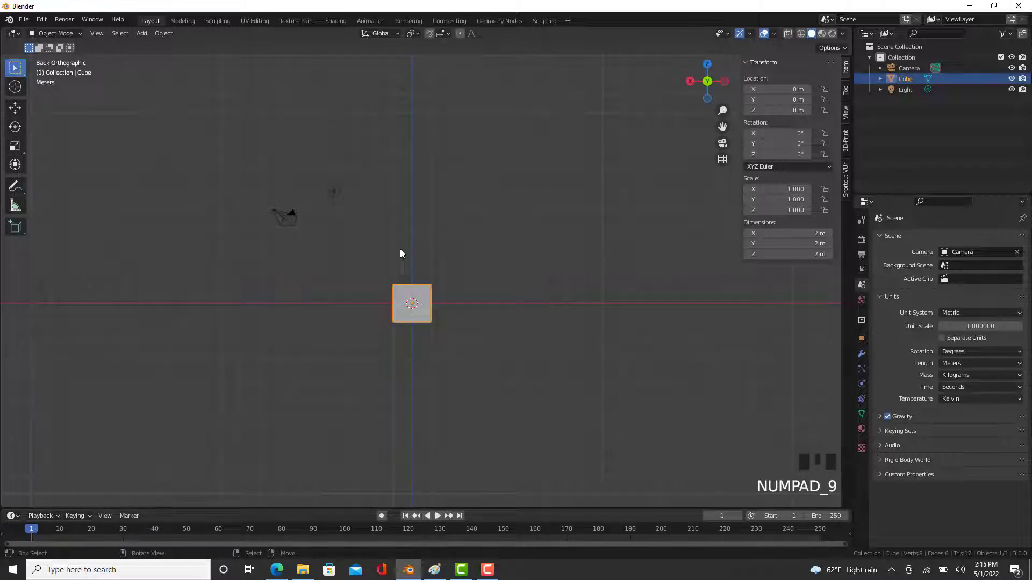
View the cube from the top and right, and start an STL import from the CARS TO DO folder inside Xmod Bodies.
key(KP_7)
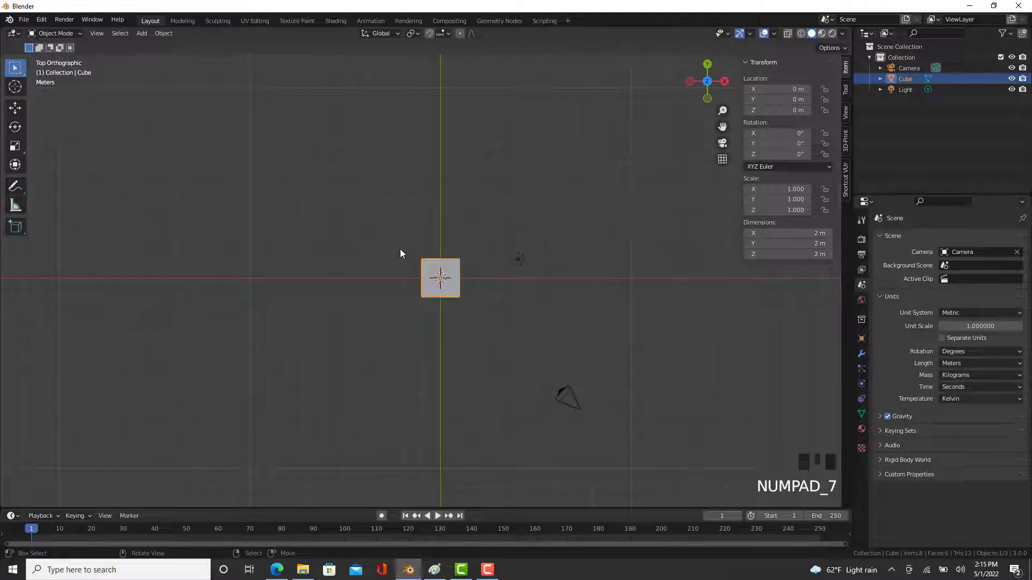
key(KP_3)
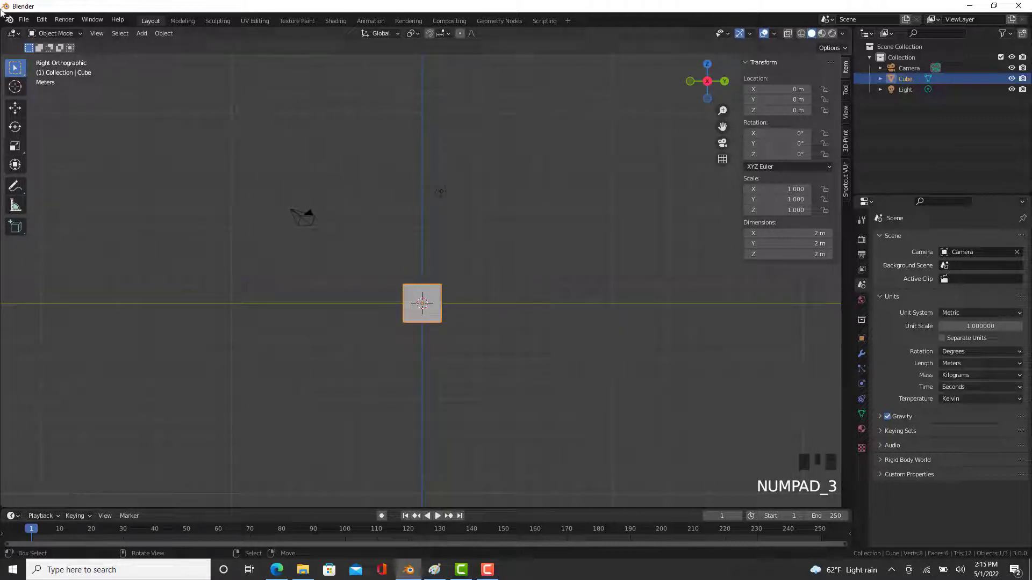
click(24, 20)
mouse_move(80, 165)
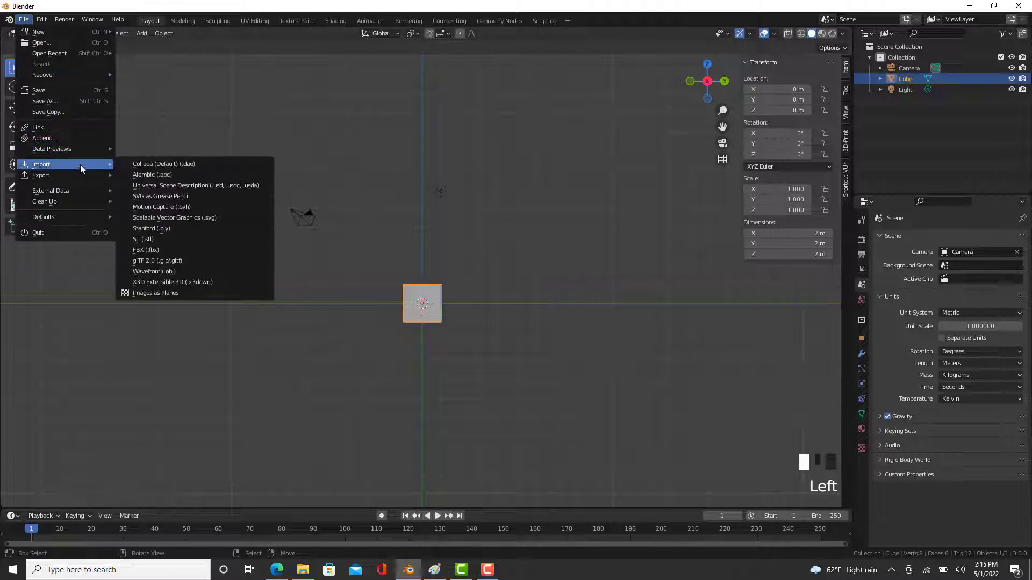
click(165, 239)
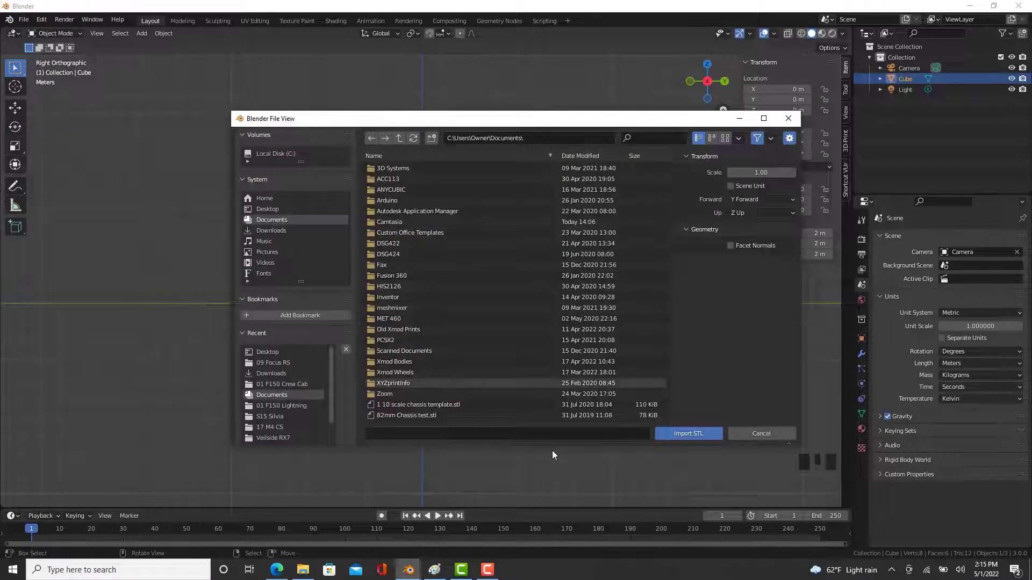
double_click(446, 361)
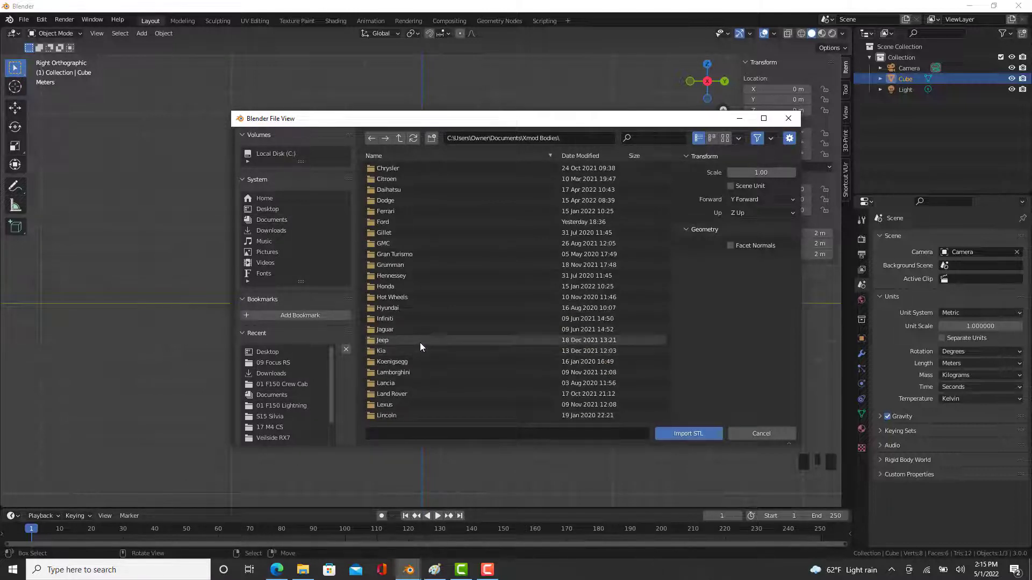
scroll(416, 338, down, 3)
scroll(404, 302, up, 3)
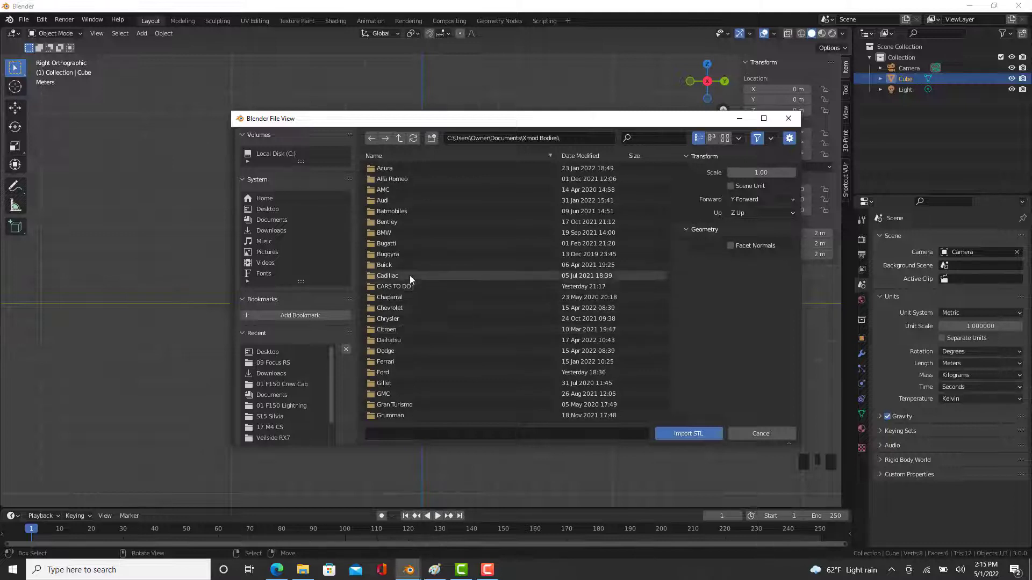
double_click(411, 285)
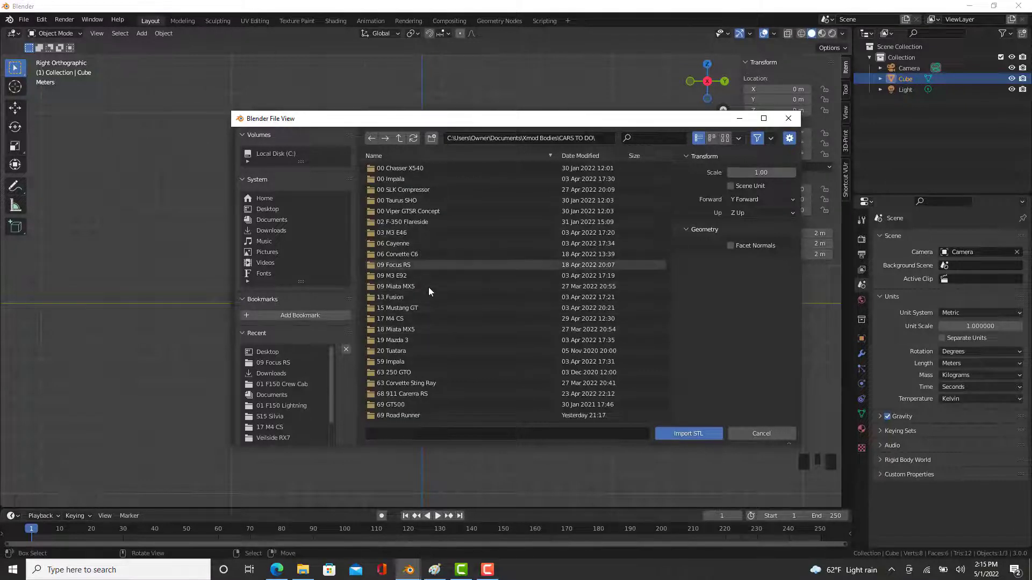
Import 68 911 Carerra S Xmod.stl from the 68 911 Carerra RS folder.
scroll(424, 293, down, 2)
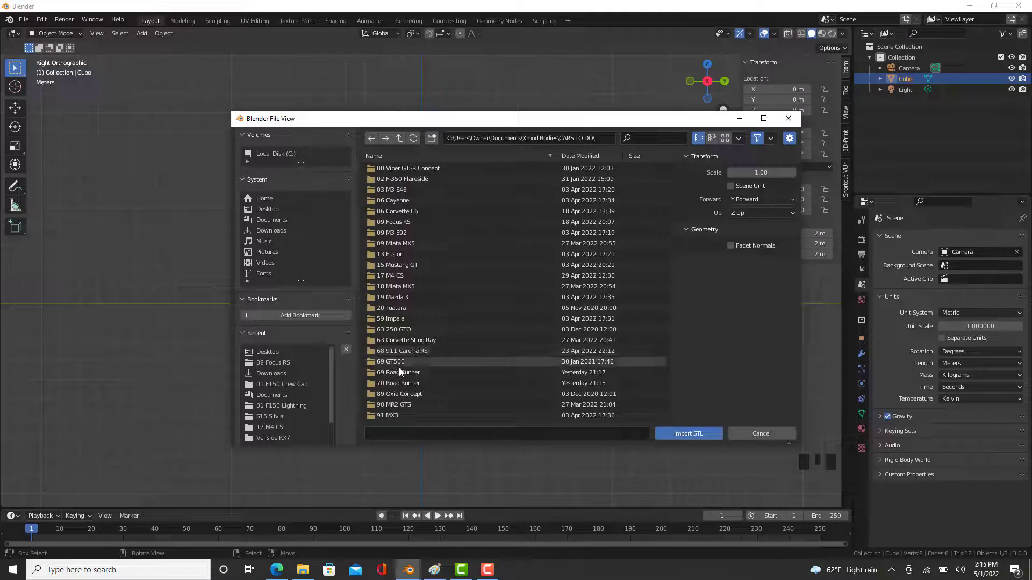
scroll(398, 409, down, 4)
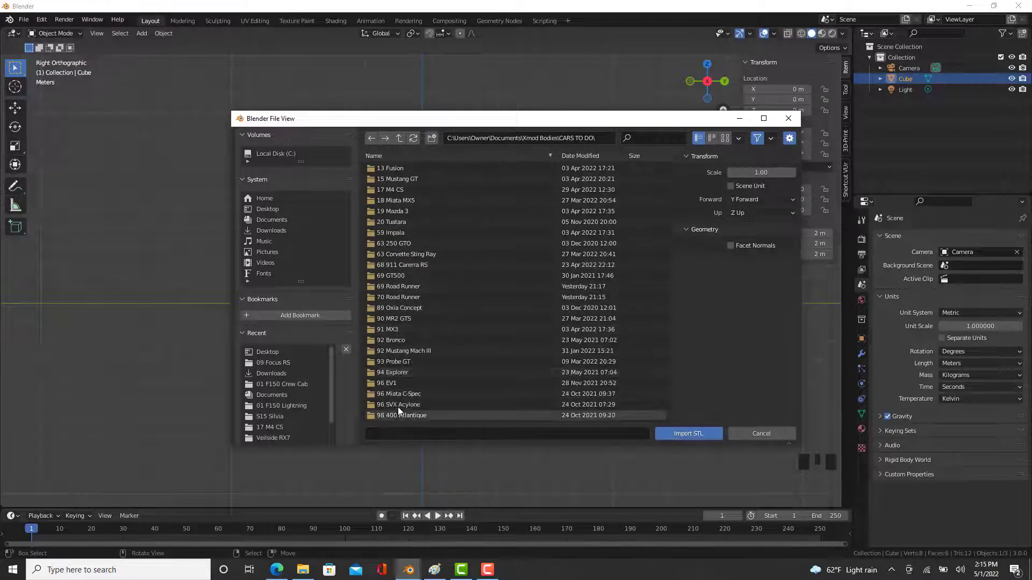
click(398, 320)
double_click(398, 321)
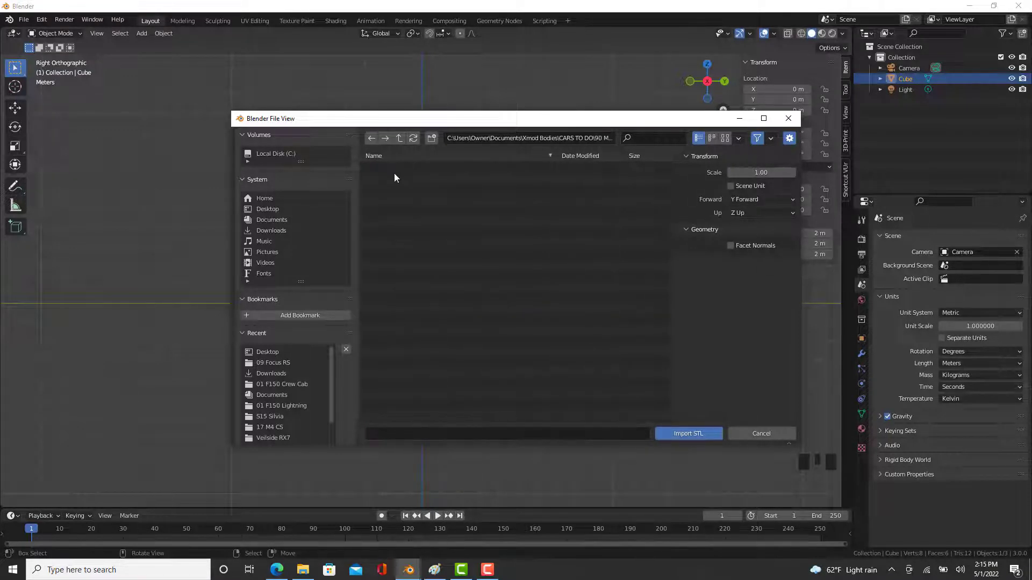
click(399, 138)
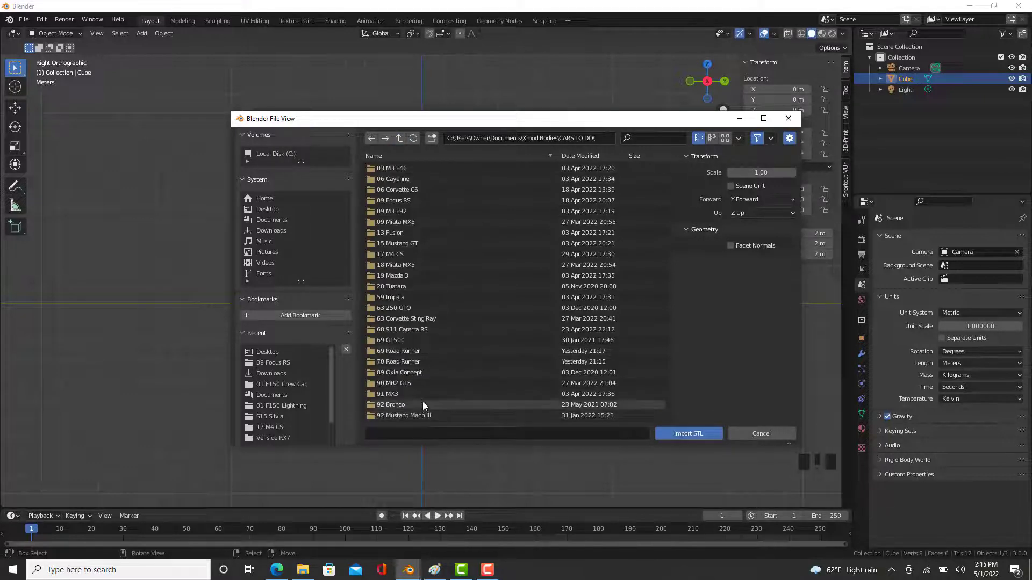
double_click(401, 328)
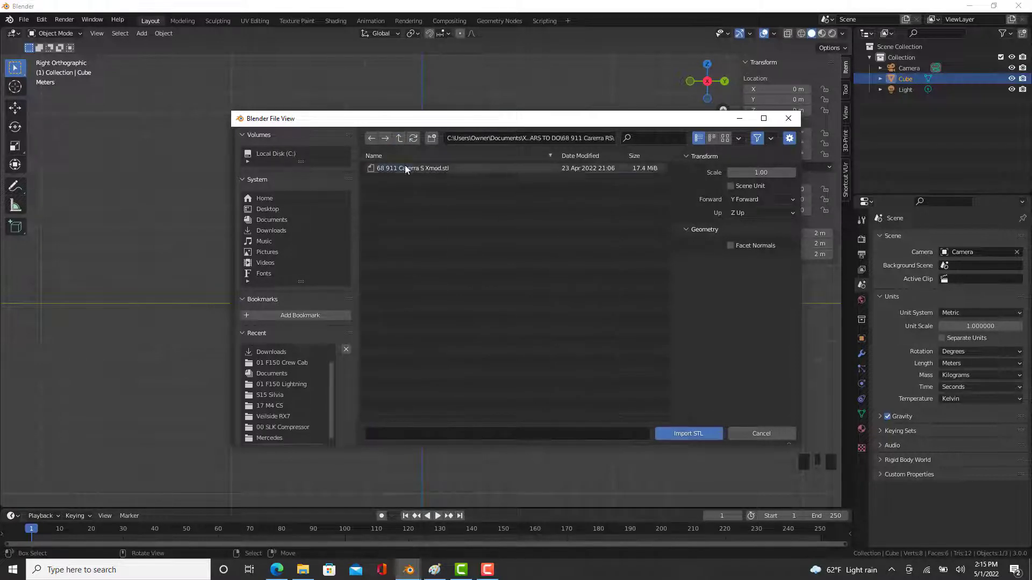
double_click(405, 166)
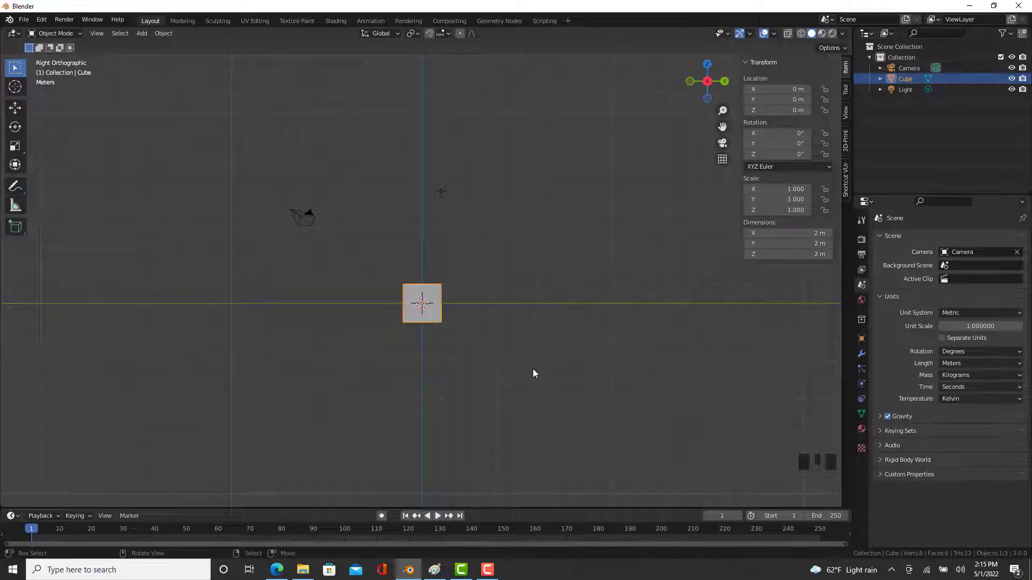
Examine the imported 911 body from the side and compare its size with the default cube at the origin.
scroll(534, 363, down, 7)
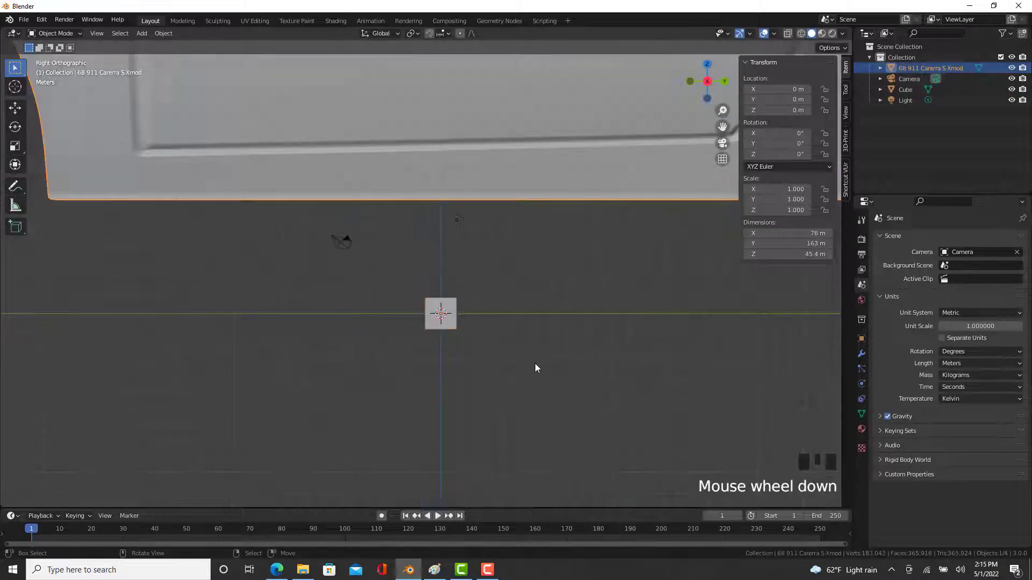
scroll(728, 268, down, 5)
scroll(600, 274, up, 3)
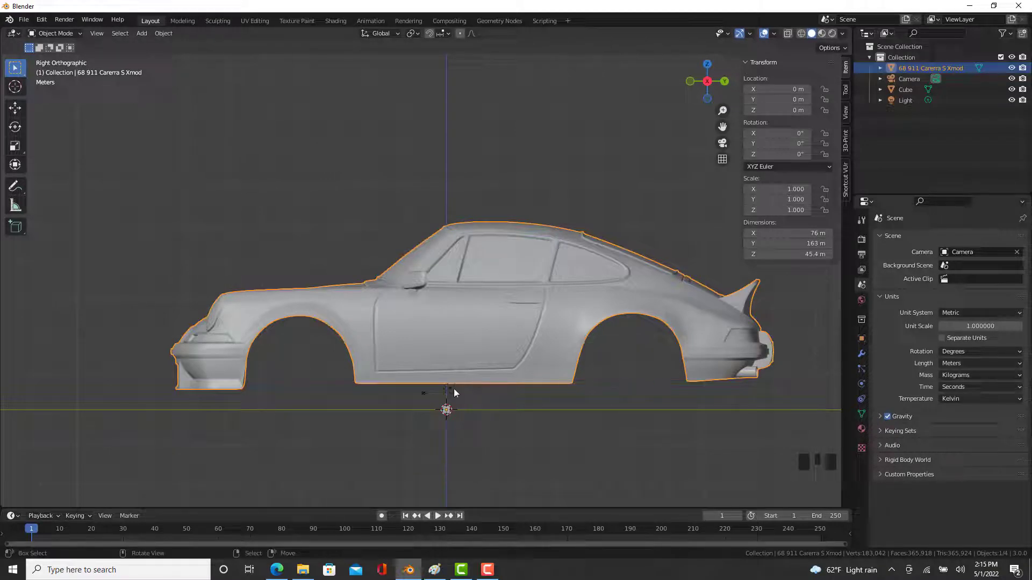
scroll(438, 398, up, 6)
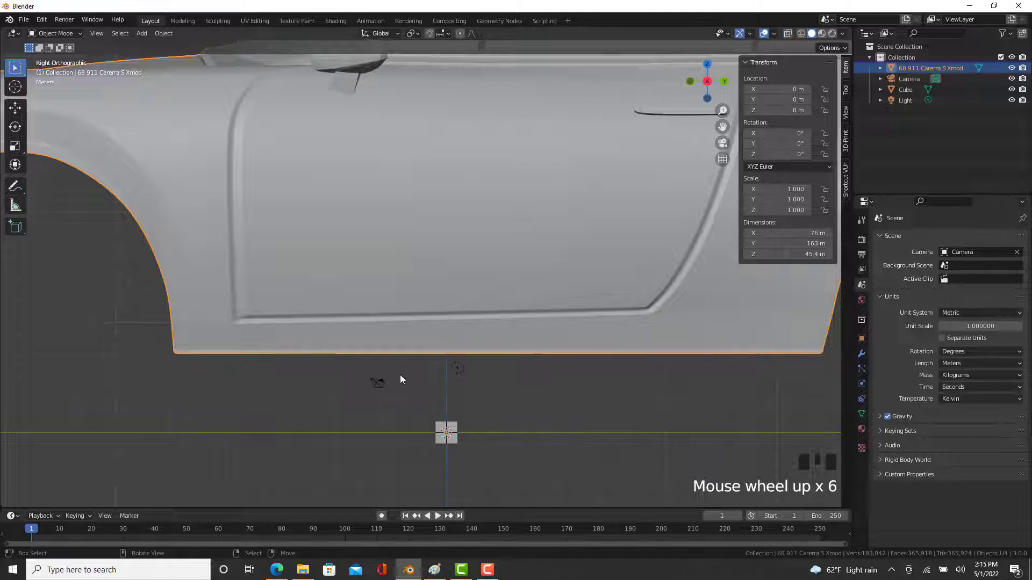
scroll(398, 383, up, 4)
scroll(396, 385, down, 6)
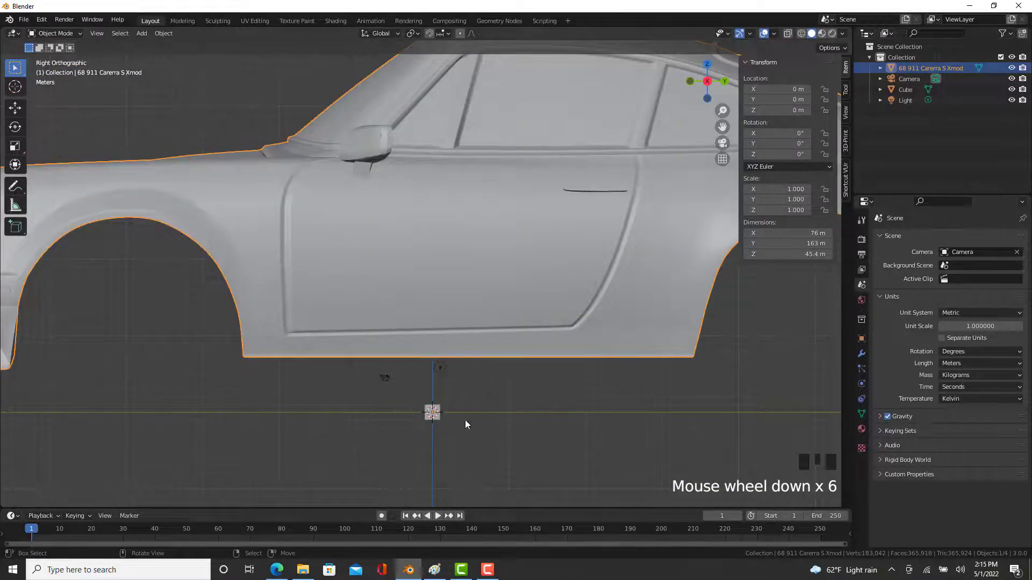
scroll(533, 223, up, 4)
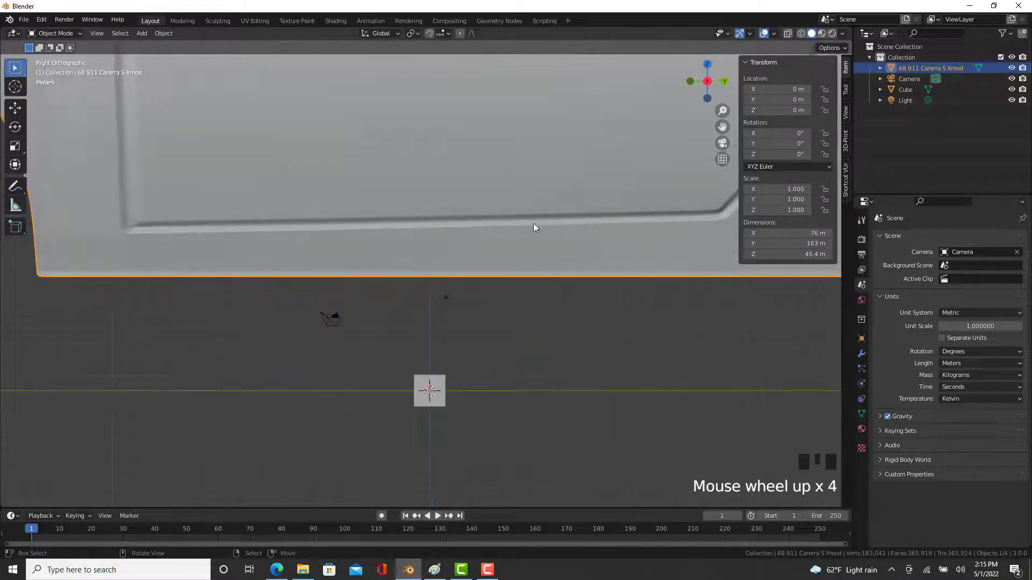
scroll(528, 247, down, 12)
scroll(590, 179, up, 2)
scroll(588, 180, up, 2)
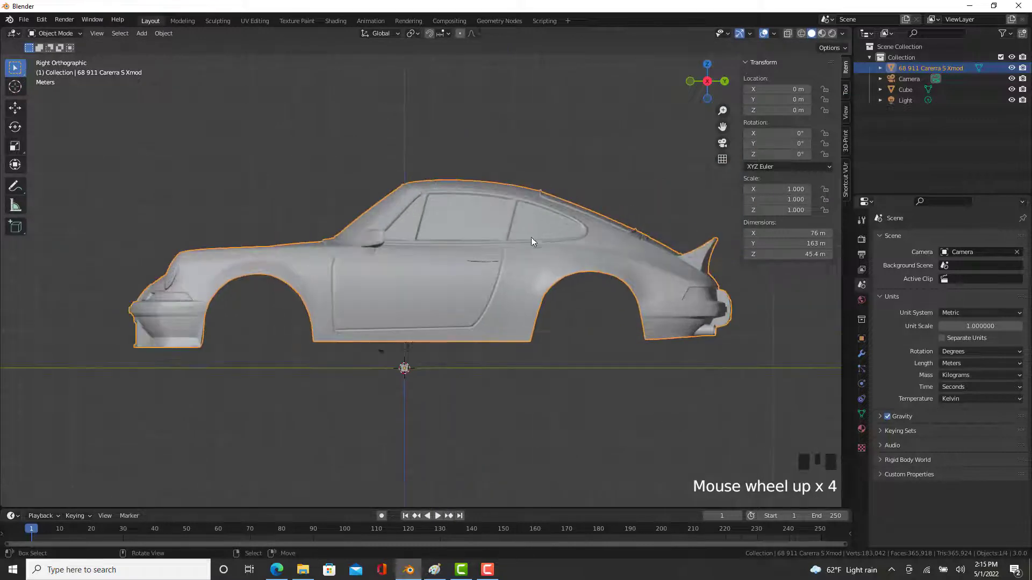
right_click(559, 330)
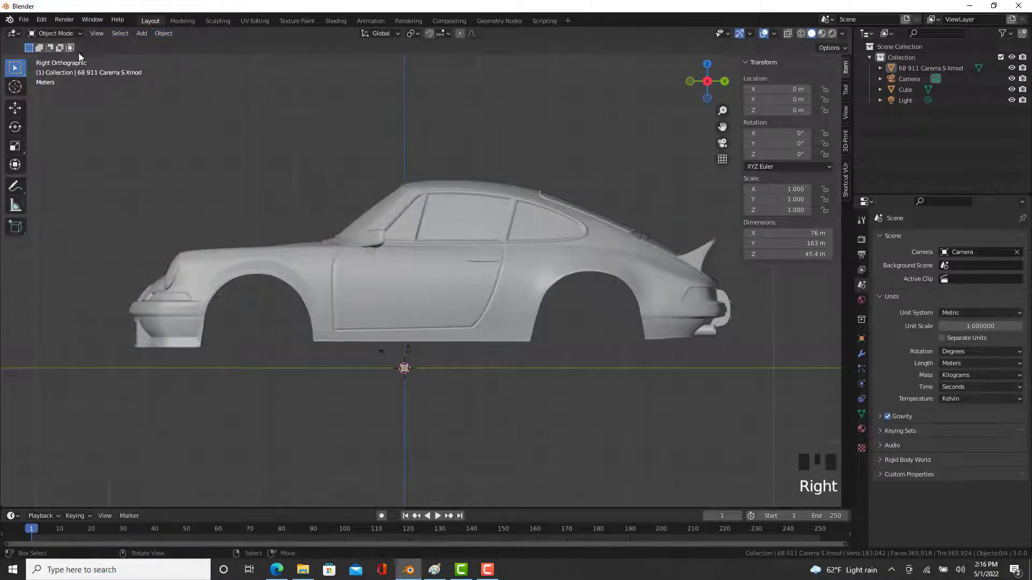
click(849, 145)
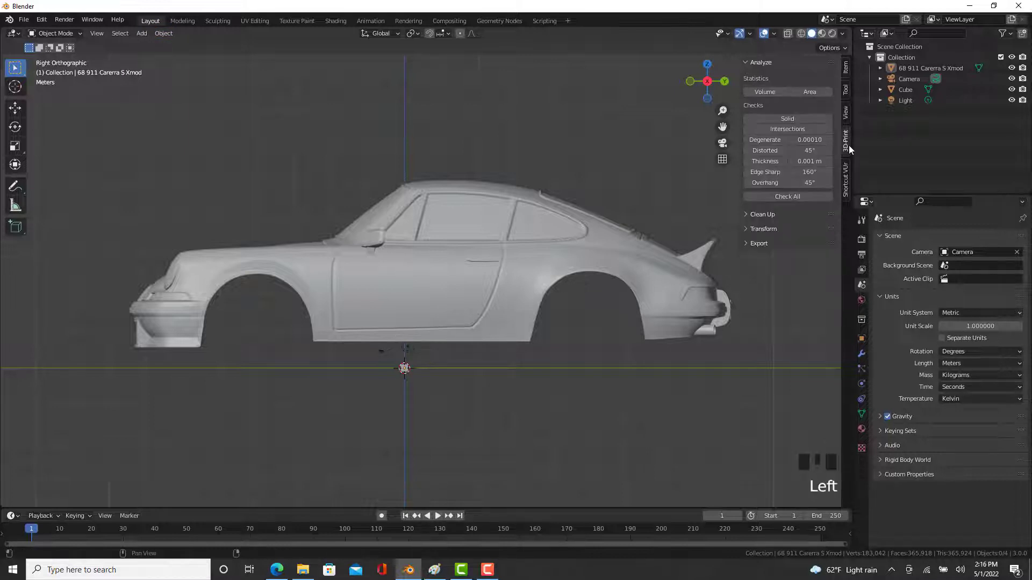
click(843, 114)
click(847, 94)
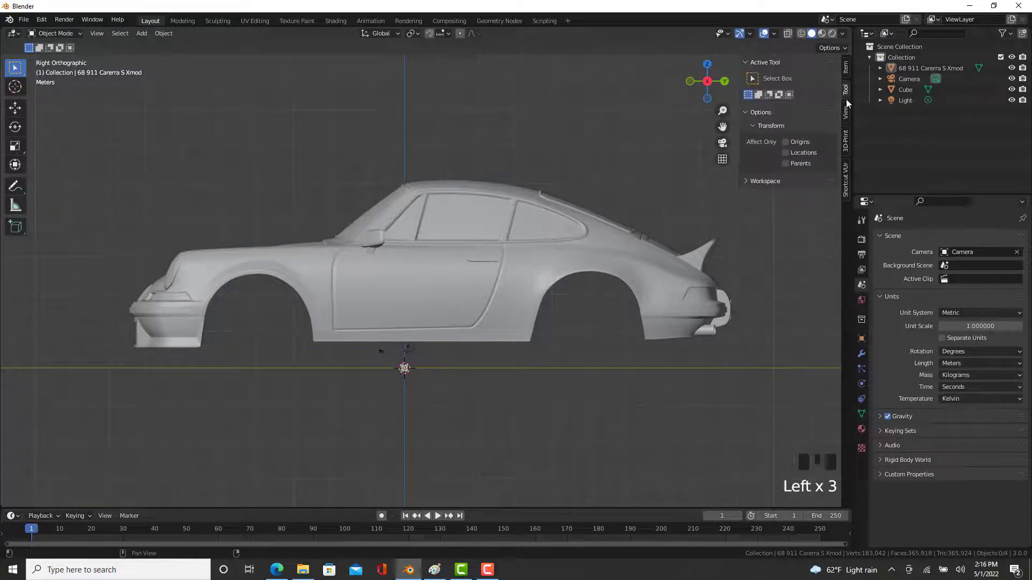
click(845, 68)
click(847, 141)
click(845, 114)
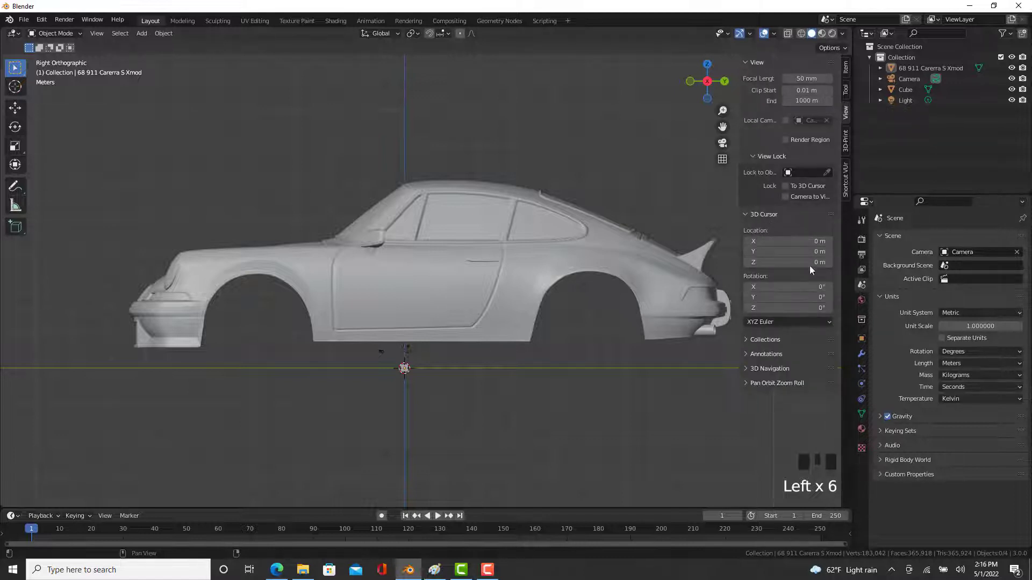
Add the Plymouth Road Runner blueprint as a reference image from the 70 Road Runner folder inside Xmod Bodies\CARS TO DO.
click(141, 33)
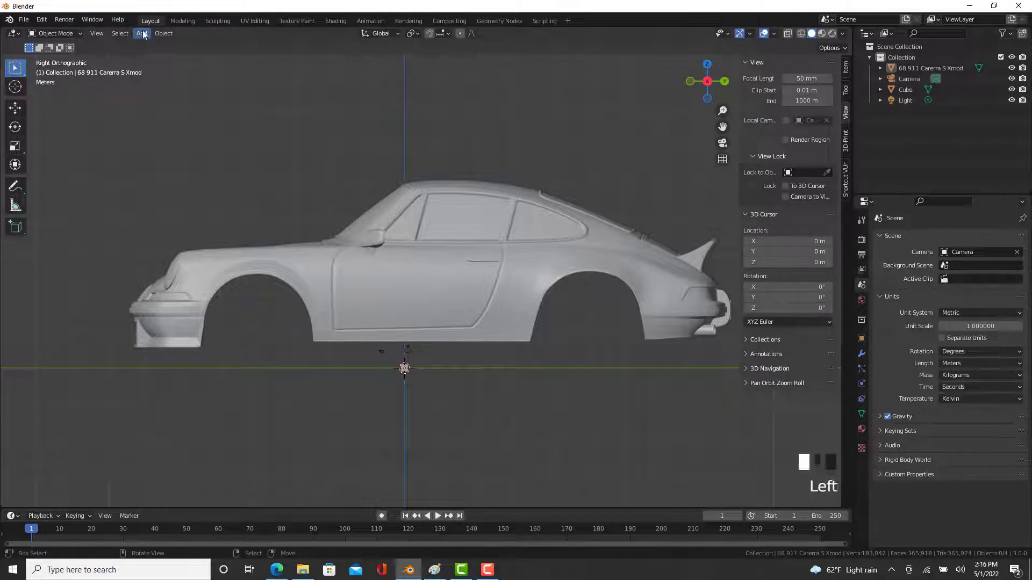
click(141, 34)
mouse_move(170, 67)
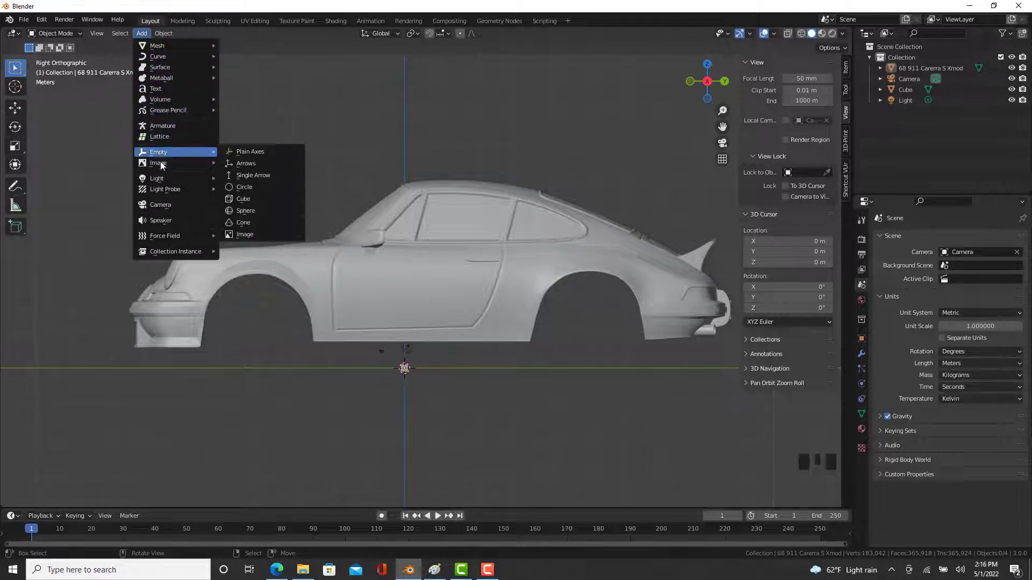
mouse_move(163, 164)
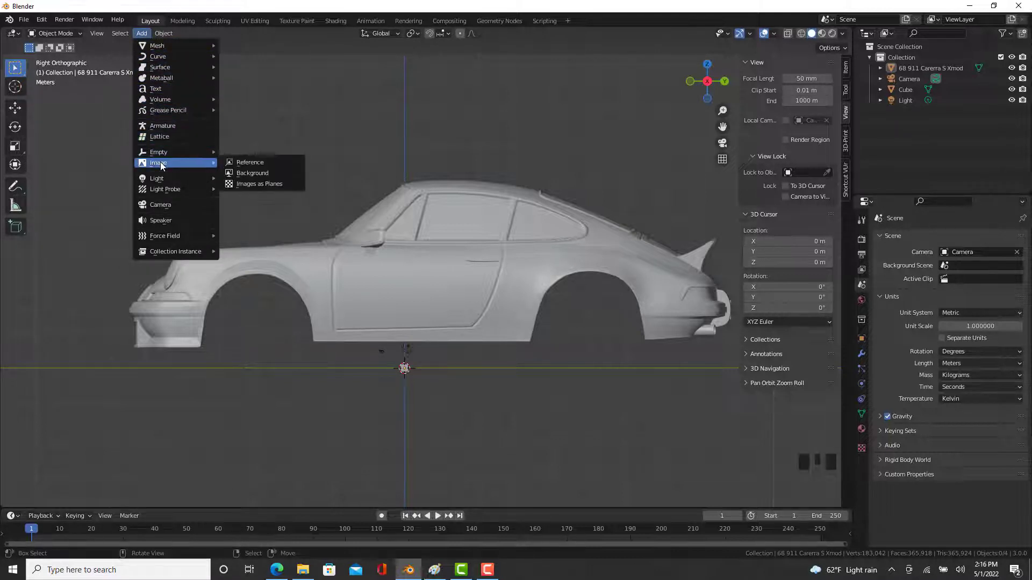
click(269, 163)
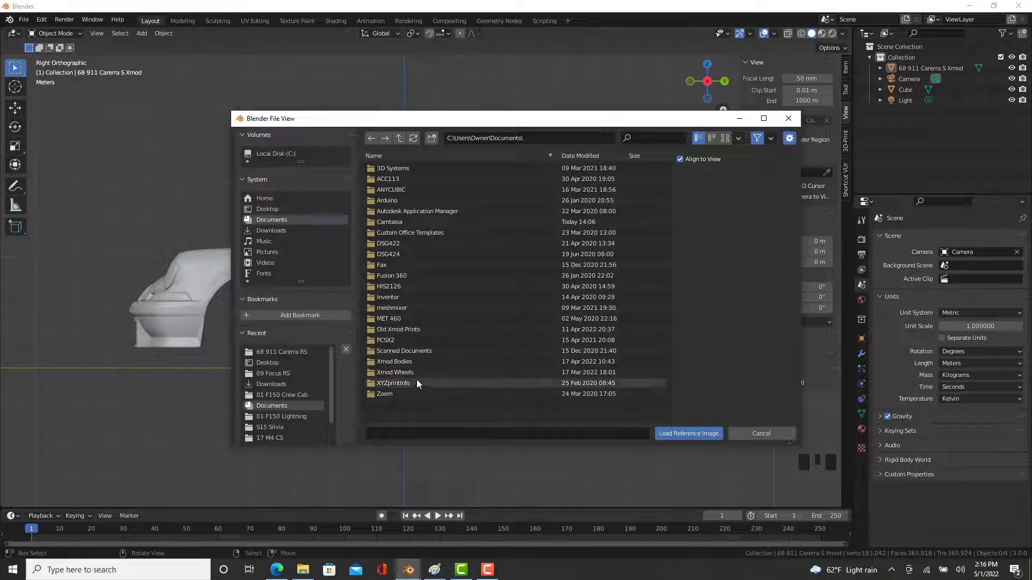
double_click(403, 362)
double_click(408, 285)
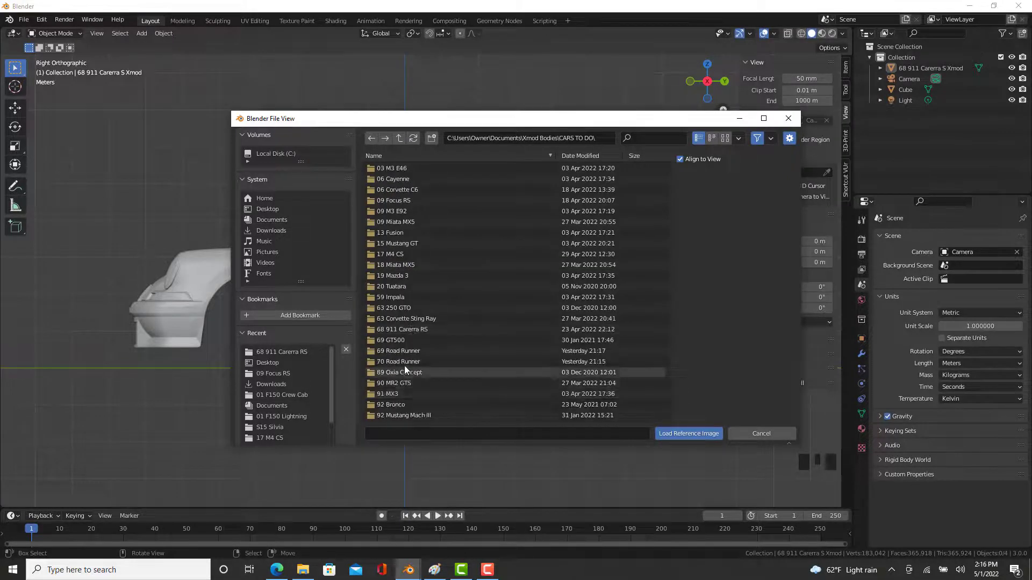
double_click(405, 361)
double_click(405, 170)
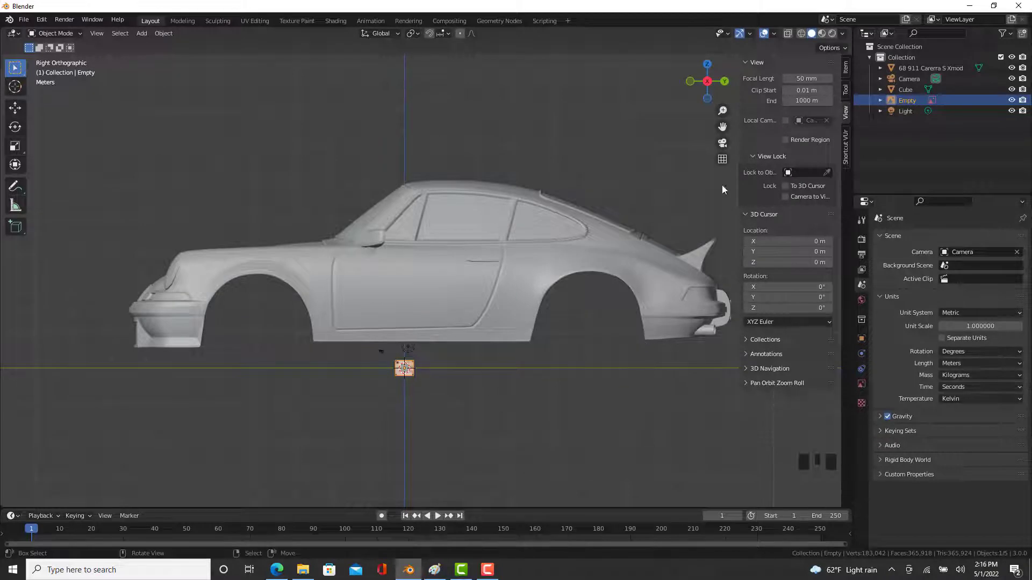
Bring up the blueprint image's transform properties and scale it uniformly to about 35.7.
click(845, 70)
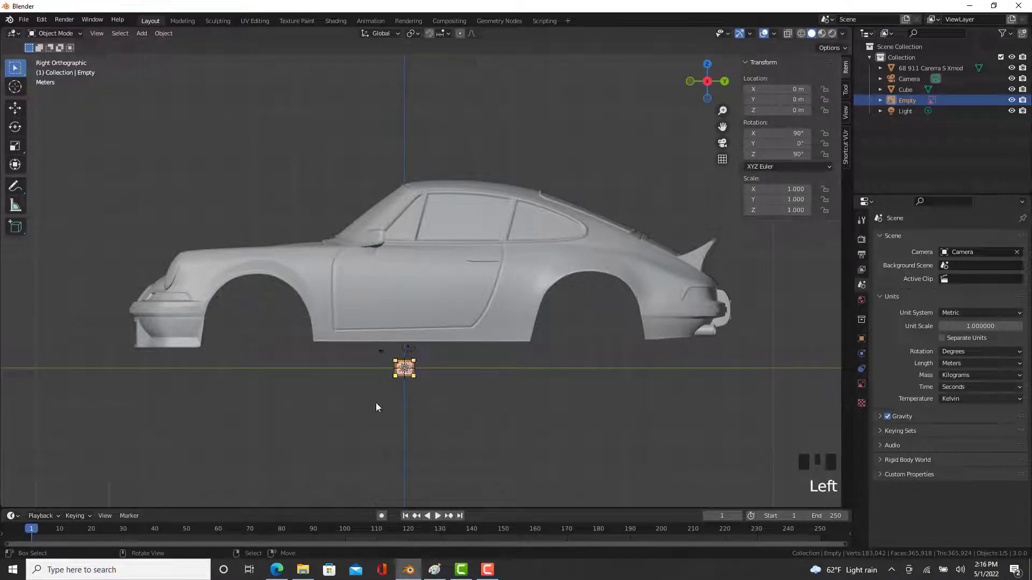
key(s)
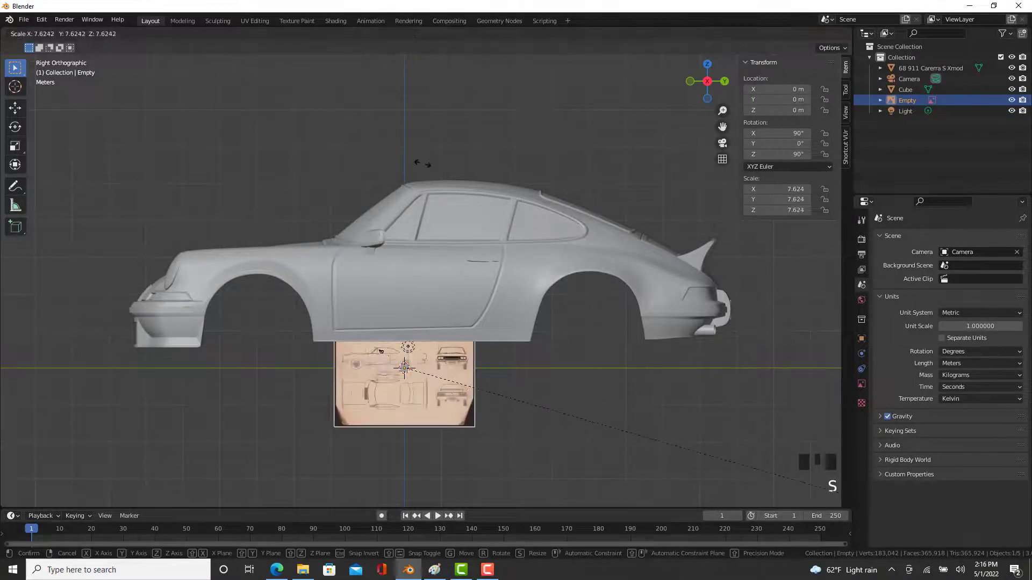
click(815, 314)
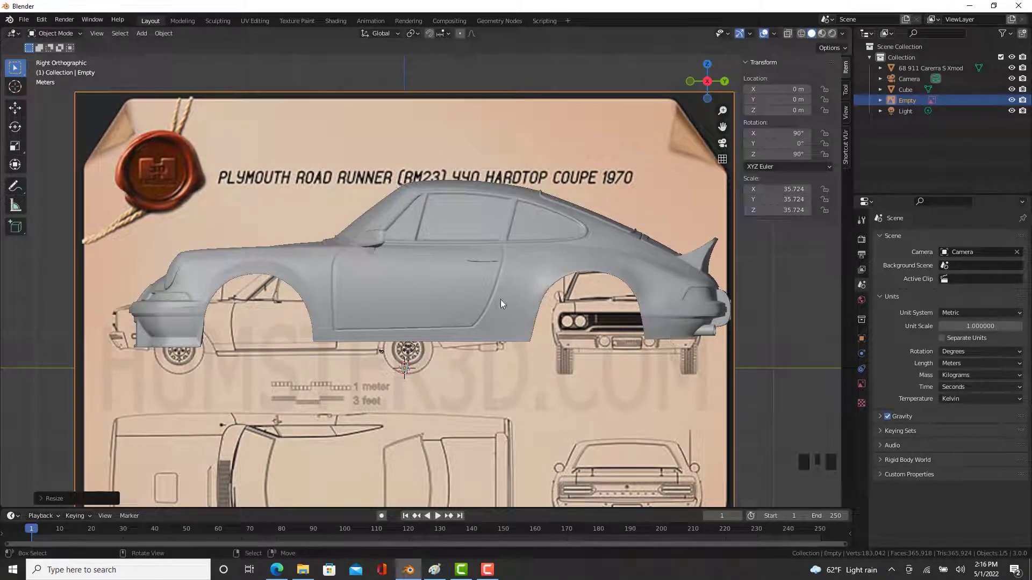
Move the blueprint image along the Y axis to about 30.6 m.
click(15, 109)
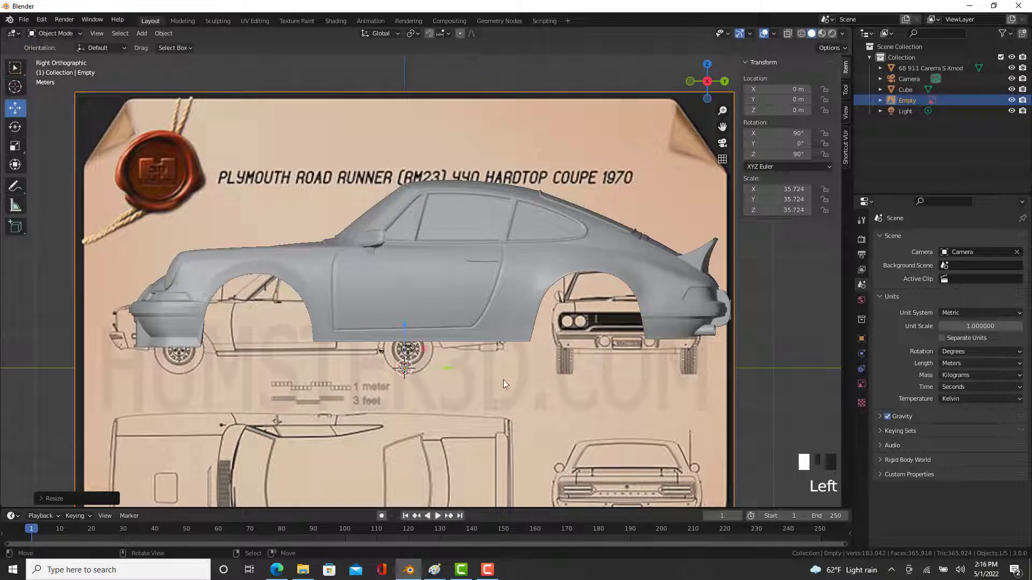
drag(410, 345, 556, 371)
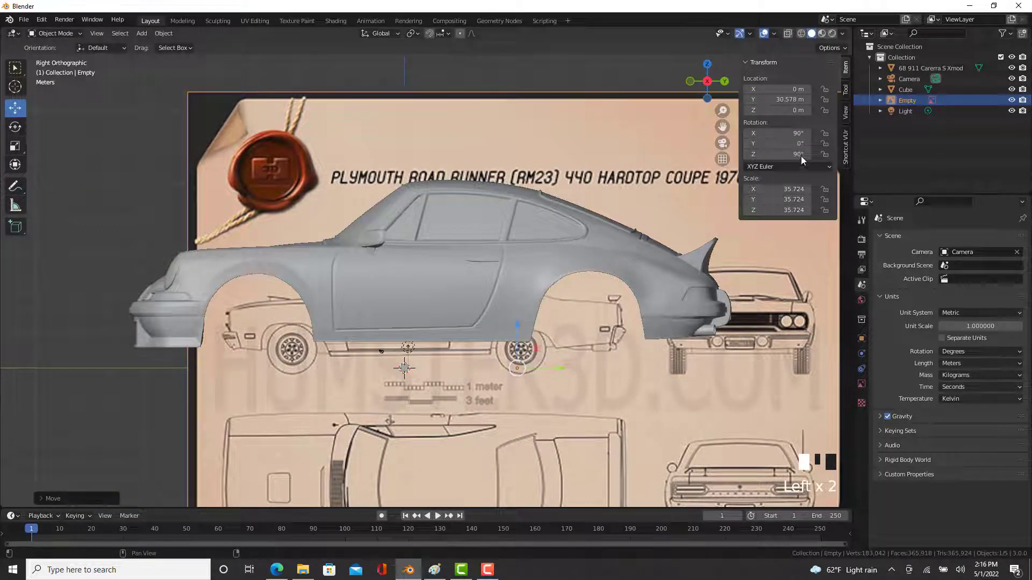
Set the blueprint image's X, Y and Z scale to 50 and raise it to about 1.16 m in Z.
click(782, 190)
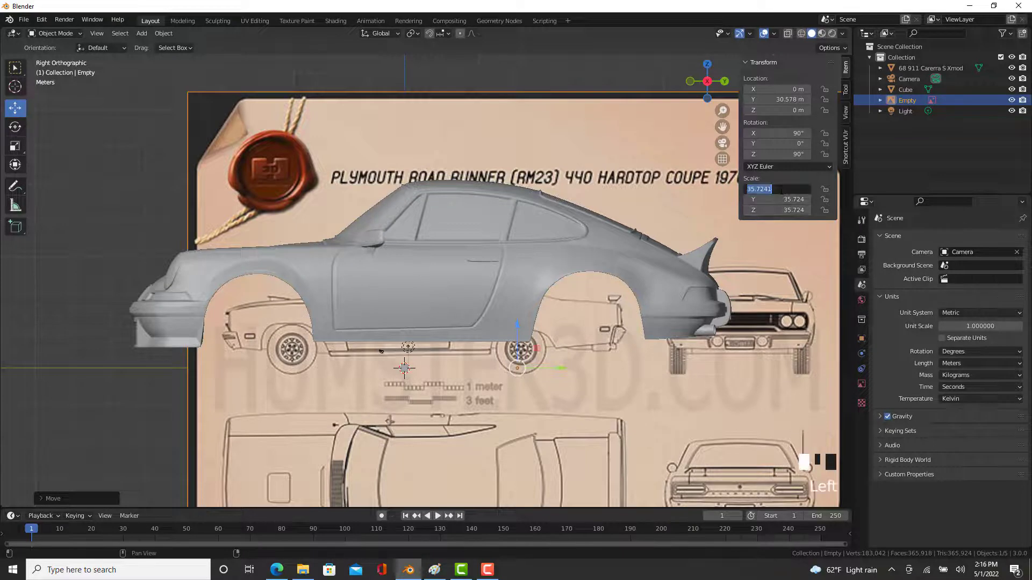
text(50)
key(Return)
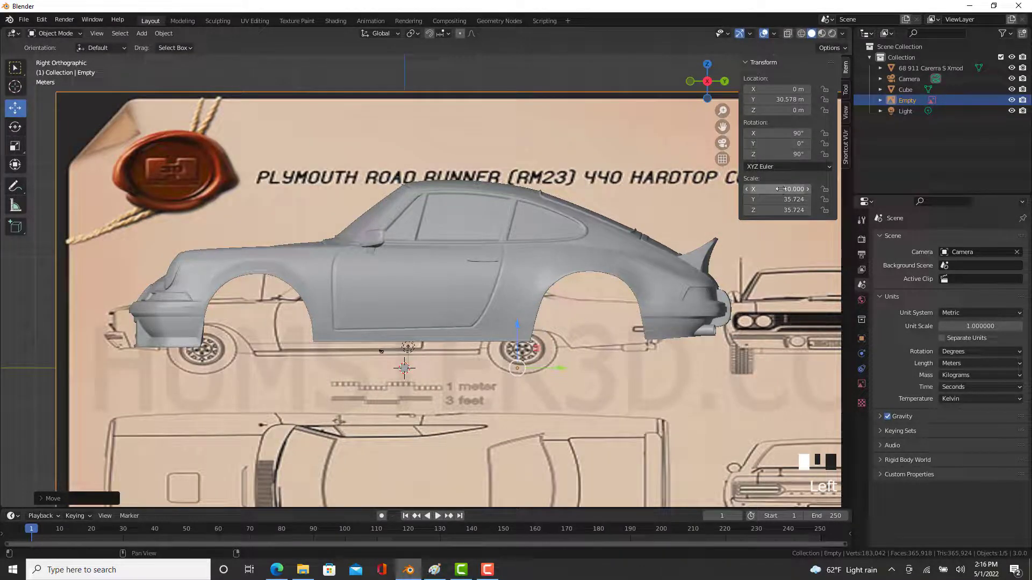
click(792, 200)
text(50)
key(Return)
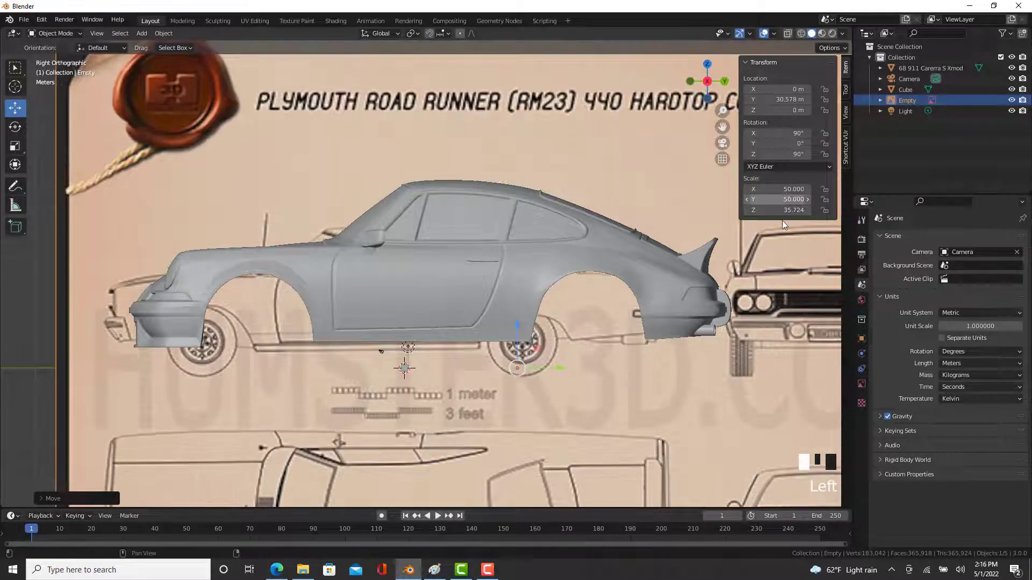
click(784, 211)
text(50)
key(Return)
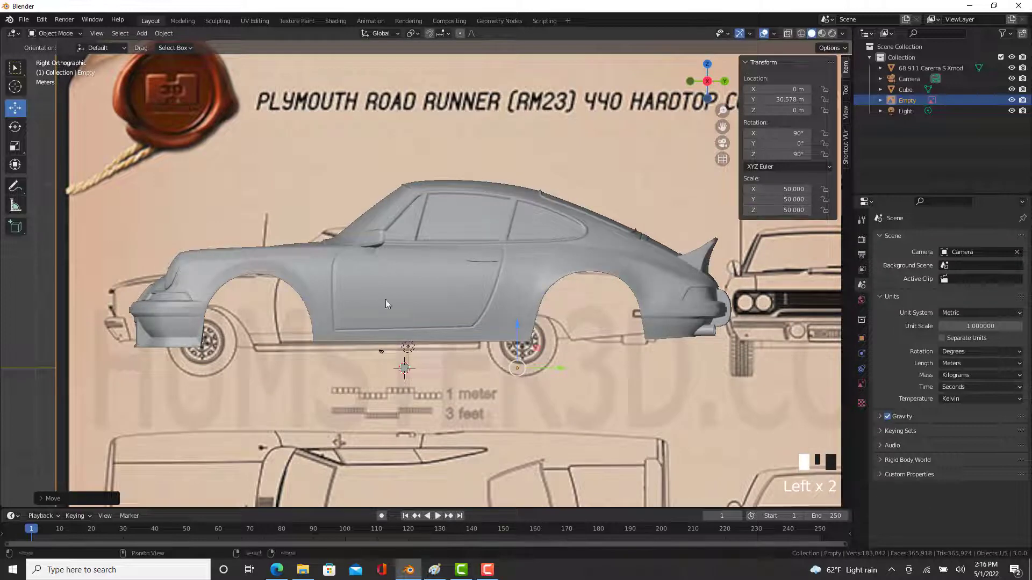
drag(517, 325, 514, 319)
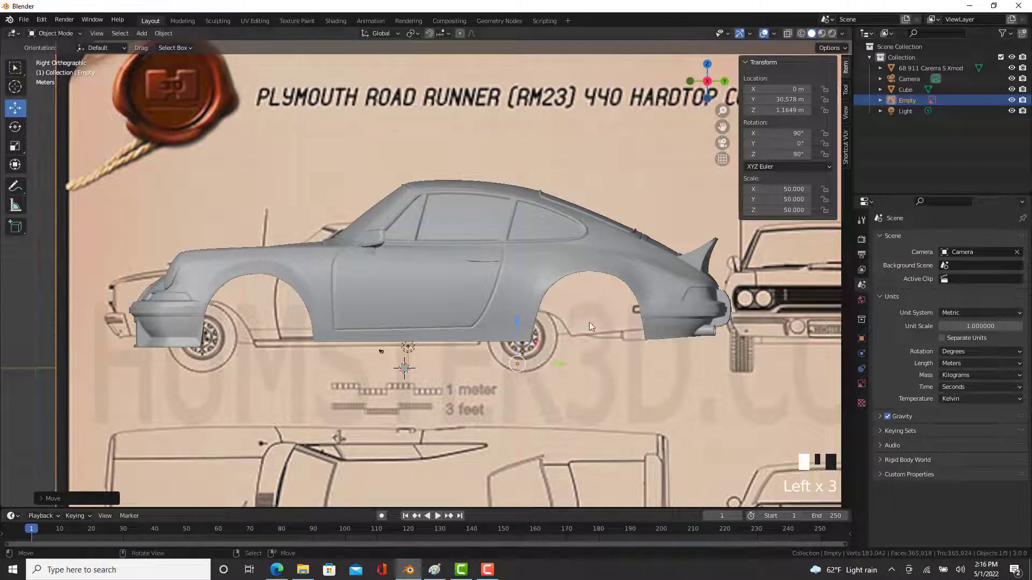
Turn off the blueprint image's display in perspective and restrict it to axis-aligned views only.
click(862, 385)
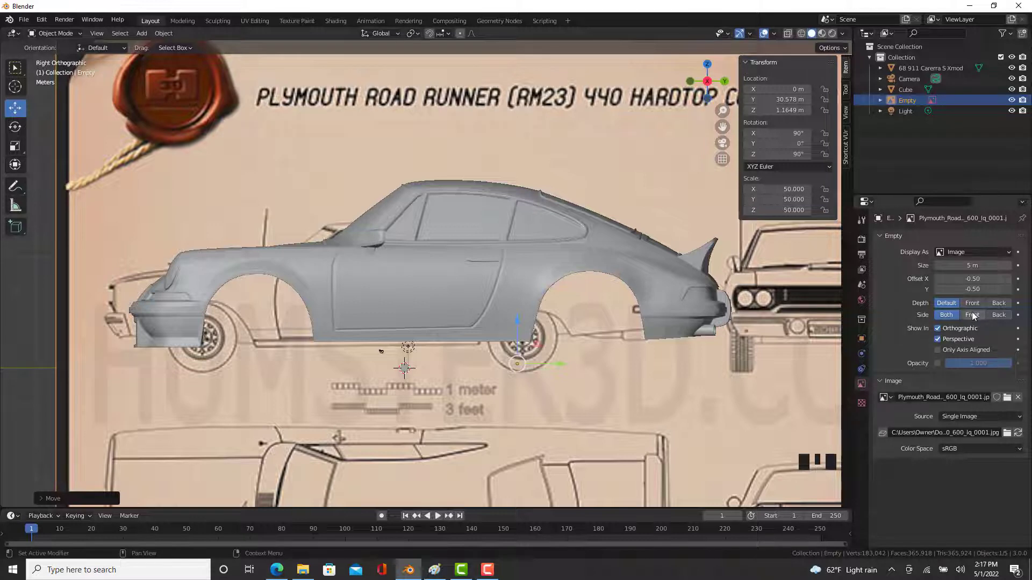
middle_drag(366, 380, 417, 412)
key(KP_3)
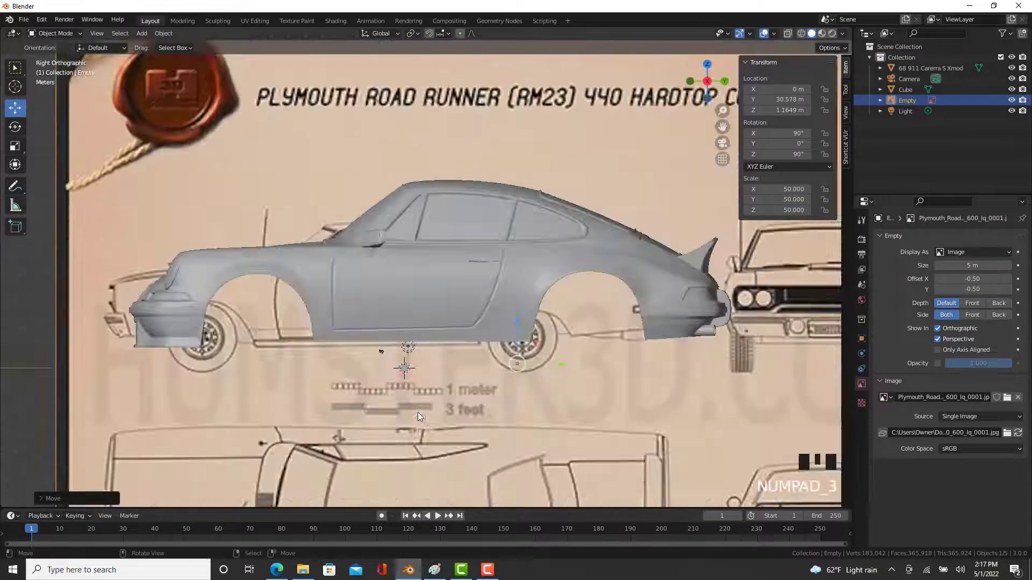
click(938, 340)
scroll(447, 349, down, 3)
middle_drag(446, 345, 543, 371)
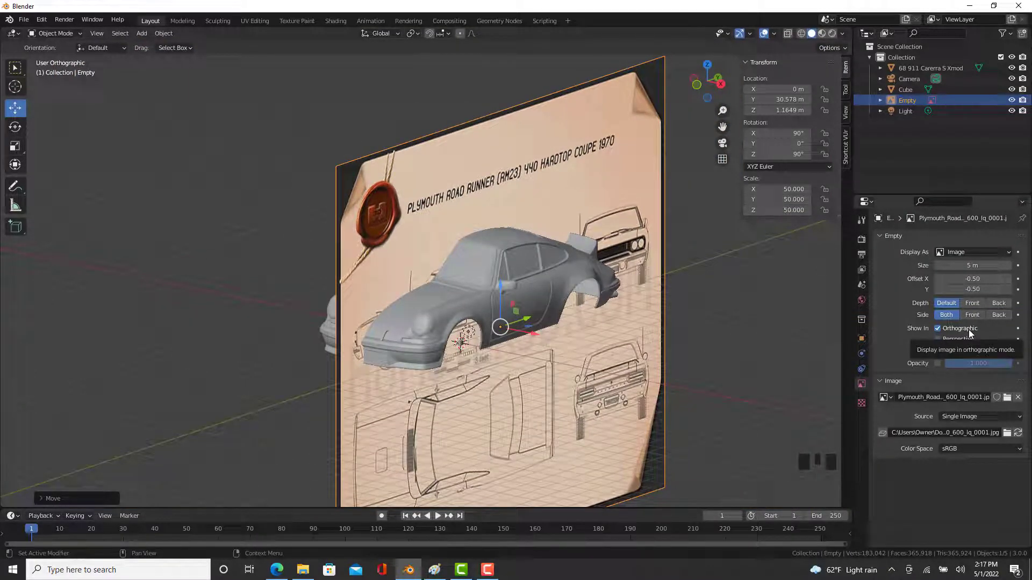
click(961, 350)
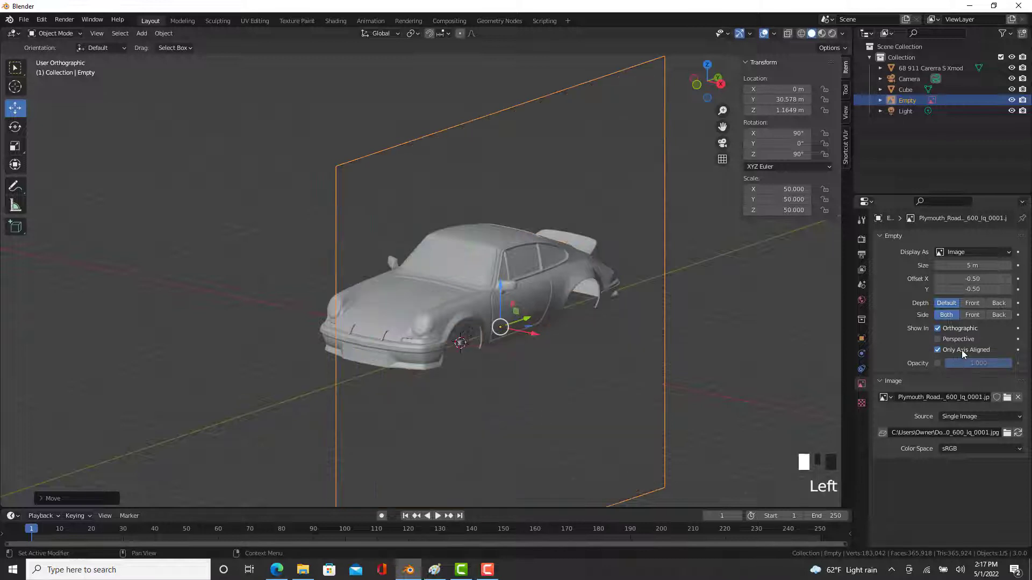
right_click(691, 338)
key(KP_3)
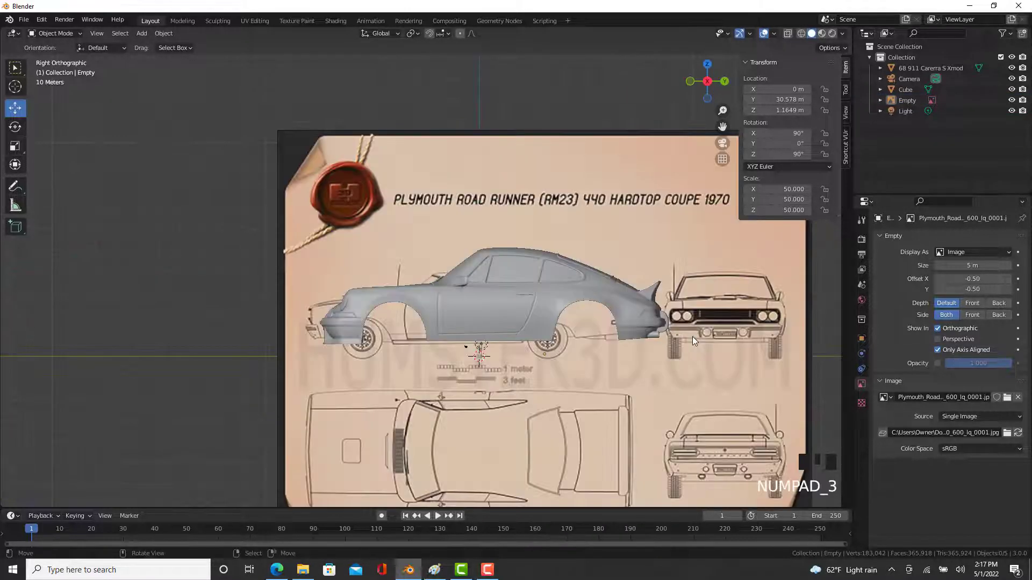
scroll(615, 295, up, 1)
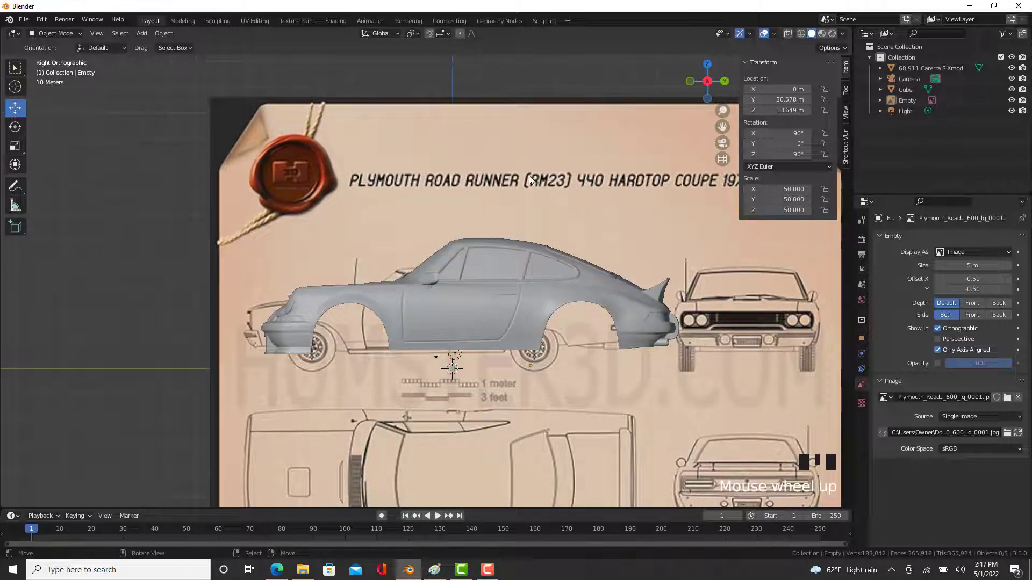
Set the blueprint image's depth to Back.
right_click(548, 202)
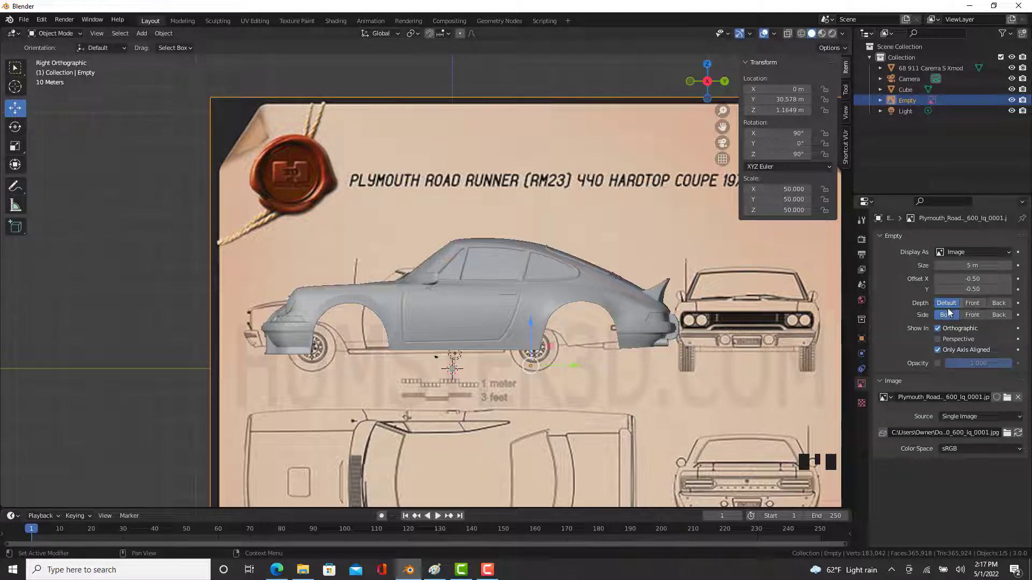
click(998, 304)
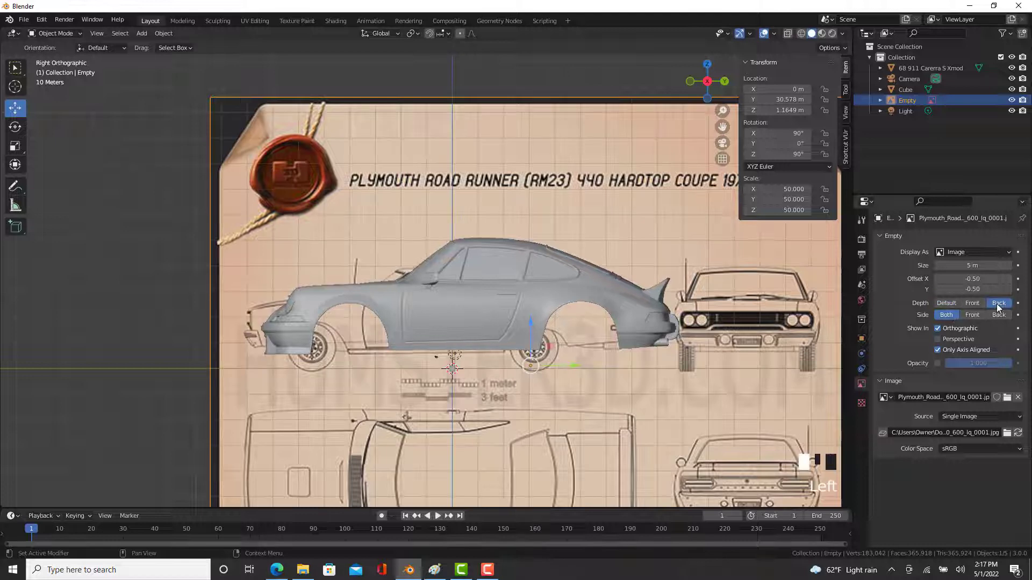
right_drag(532, 340, 374, 274)
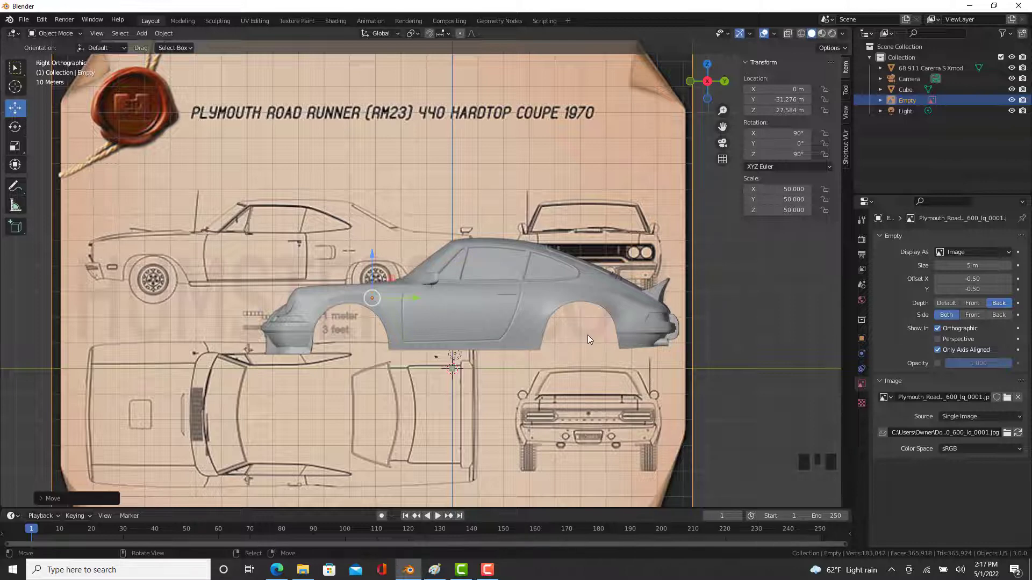
key(ctrl+z)
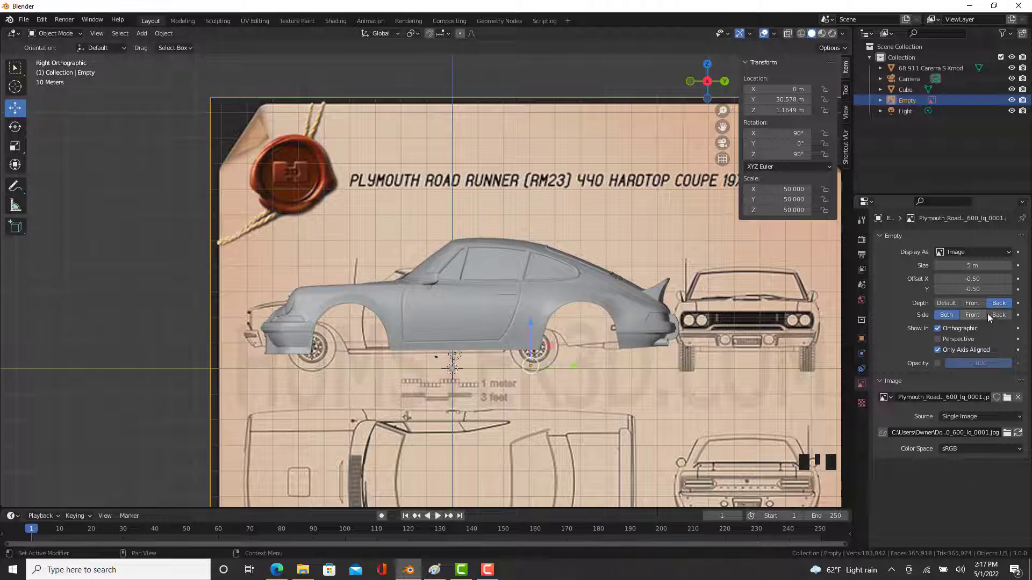
Show the blueprint image only from its front side and check it from the opposite side view.
click(973, 316)
middle_drag(444, 389, 510, 418)
key(KP_3)
key(KP_9)
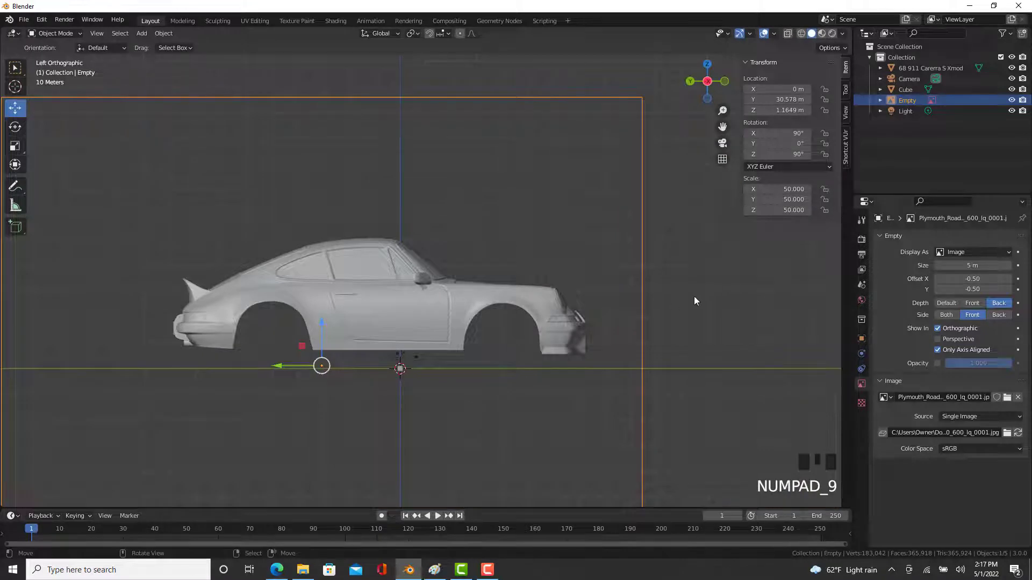
key(KP_3)
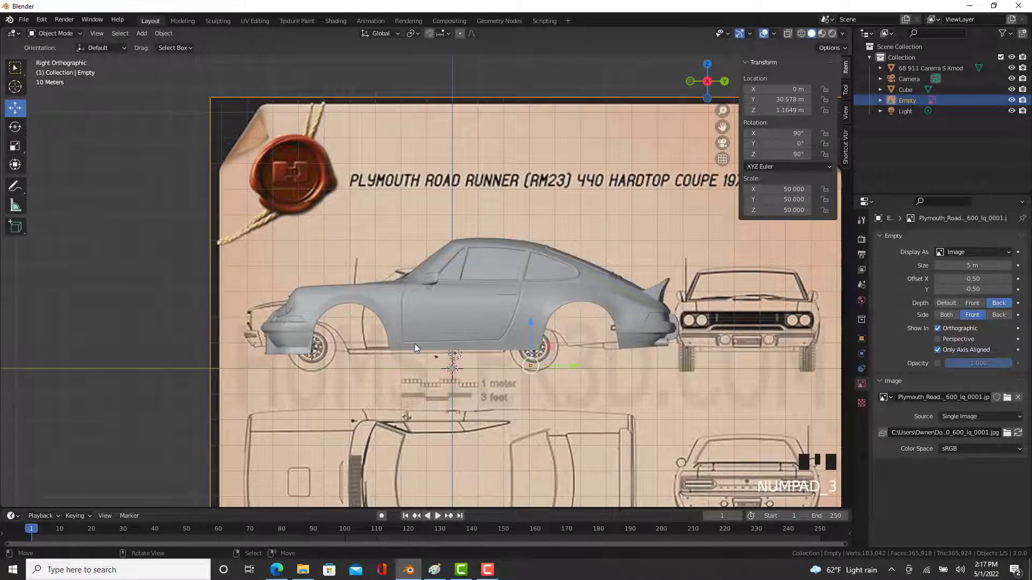
Align the blueprint with the 911 body by moving it to about 35.4 m in Y and 2.15 m in Z.
scroll(674, 332, up, 6)
drag(569, 403, 615, 398)
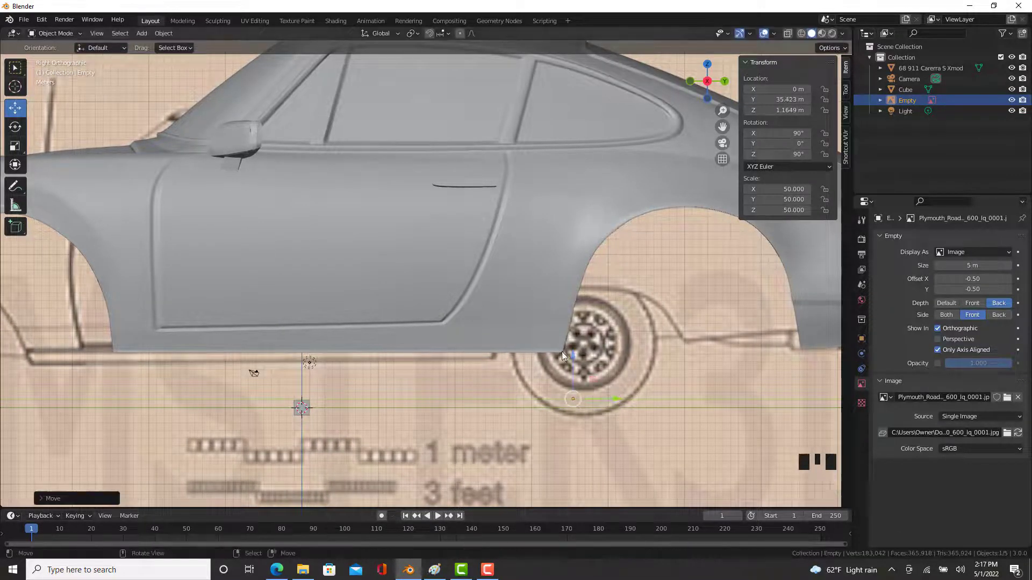
drag(575, 364, 577, 349)
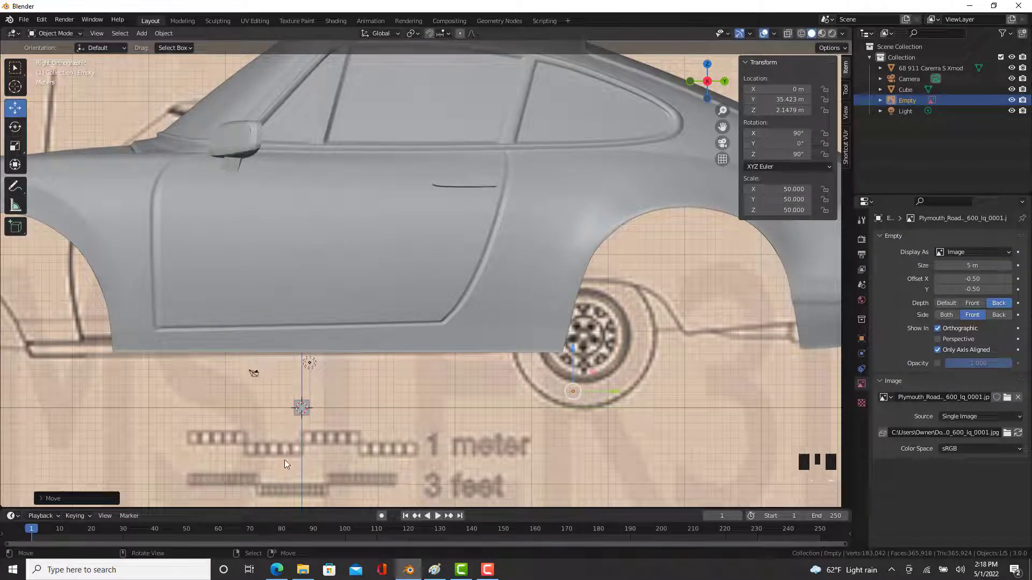
Try deleting the 911 body to inspect the bare blueprint, and undo the deletion.
scroll(305, 450, down, 3)
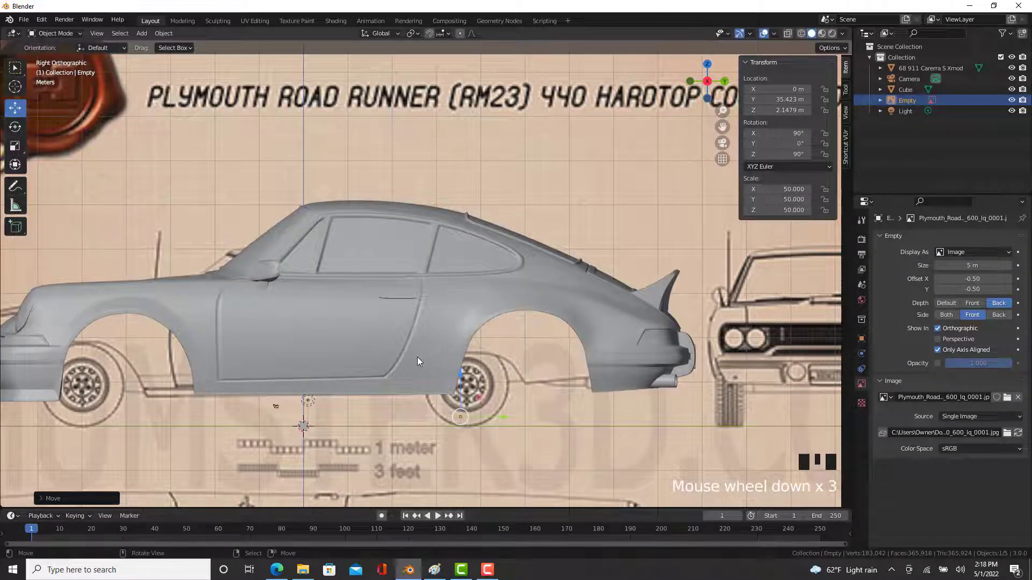
click(407, 336)
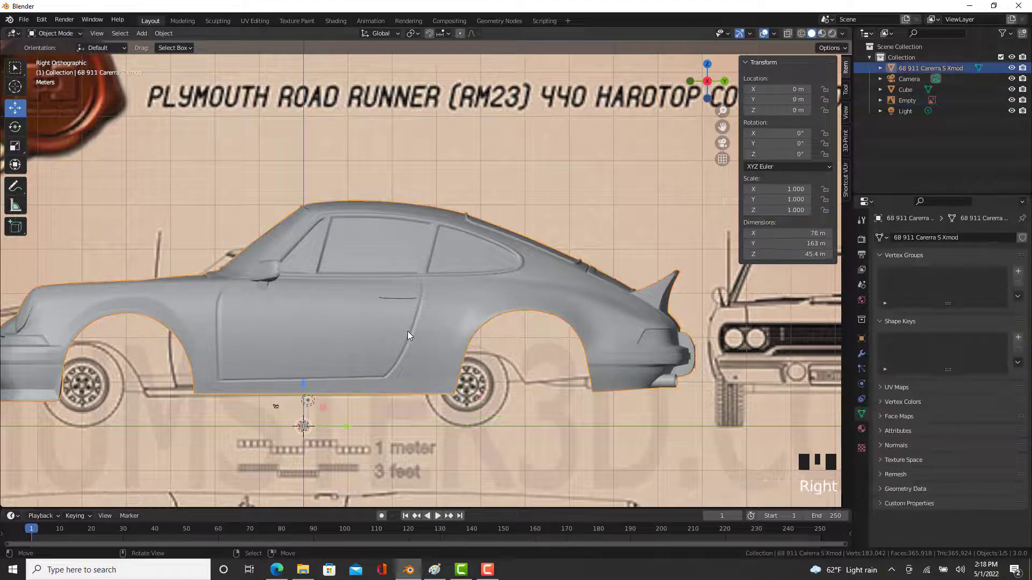
key(x)
click(408, 334)
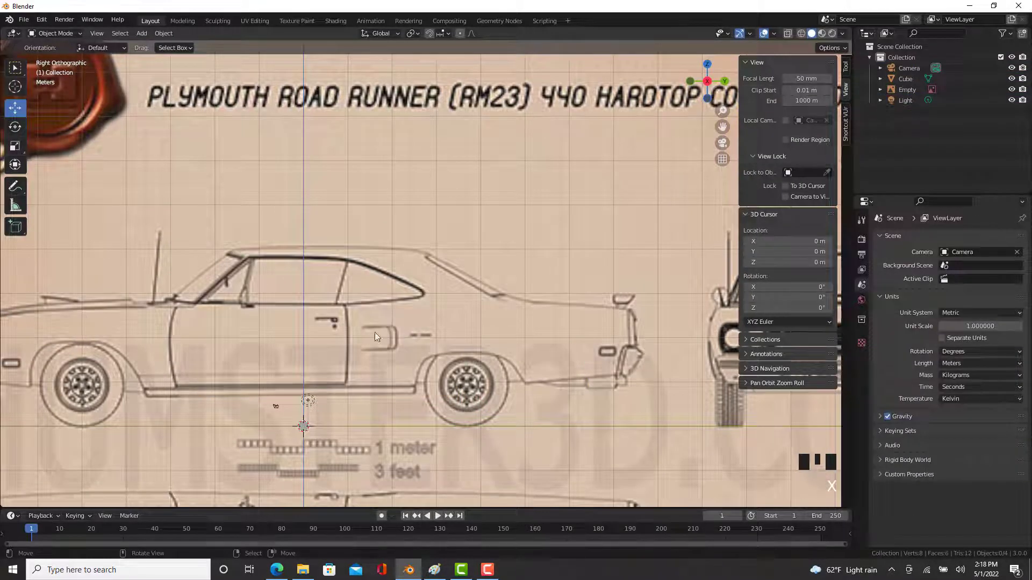
scroll(275, 286, up, 4)
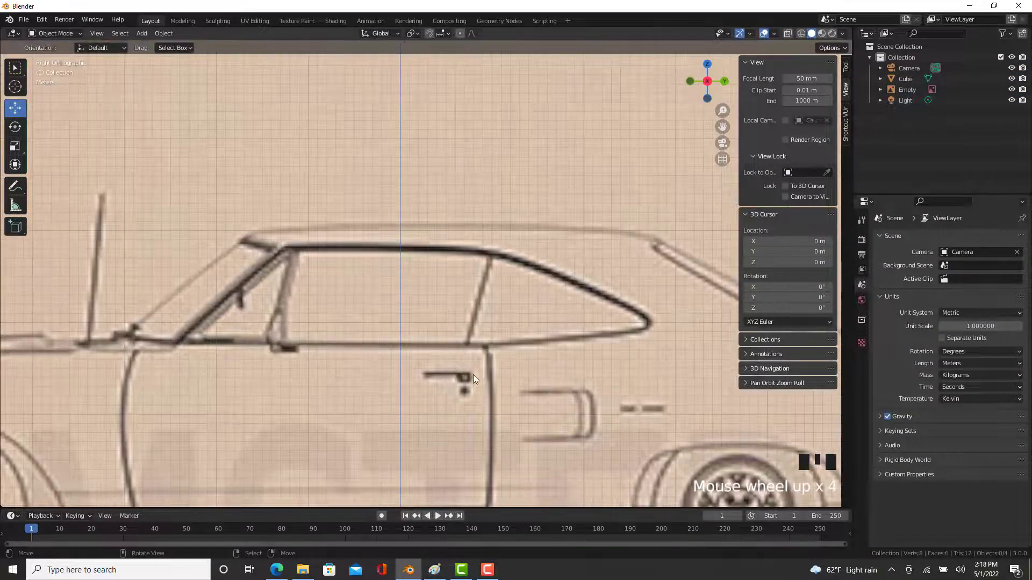
scroll(425, 372, down, 9)
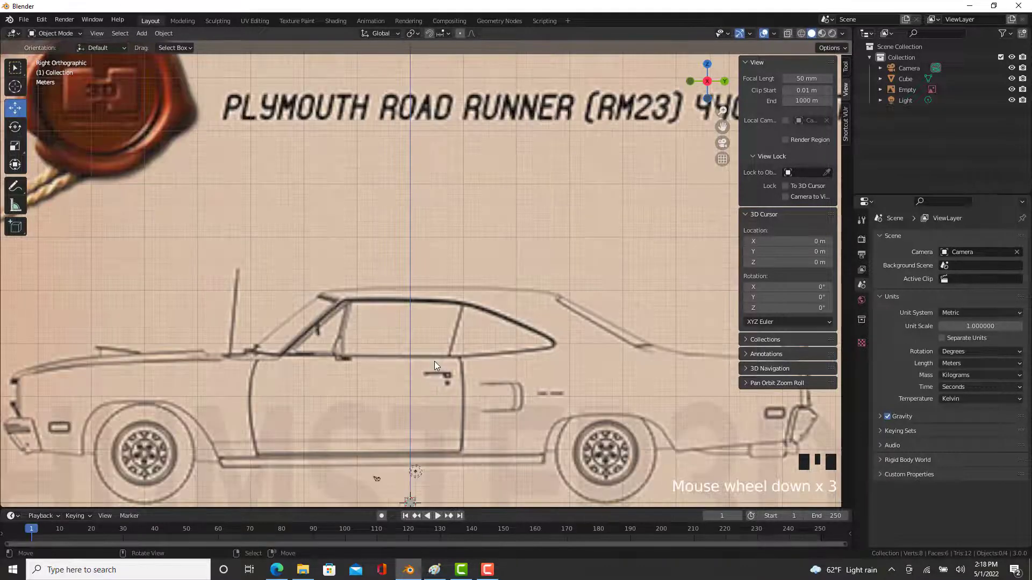
scroll(440, 384, up, 5)
scroll(425, 376, up, 4)
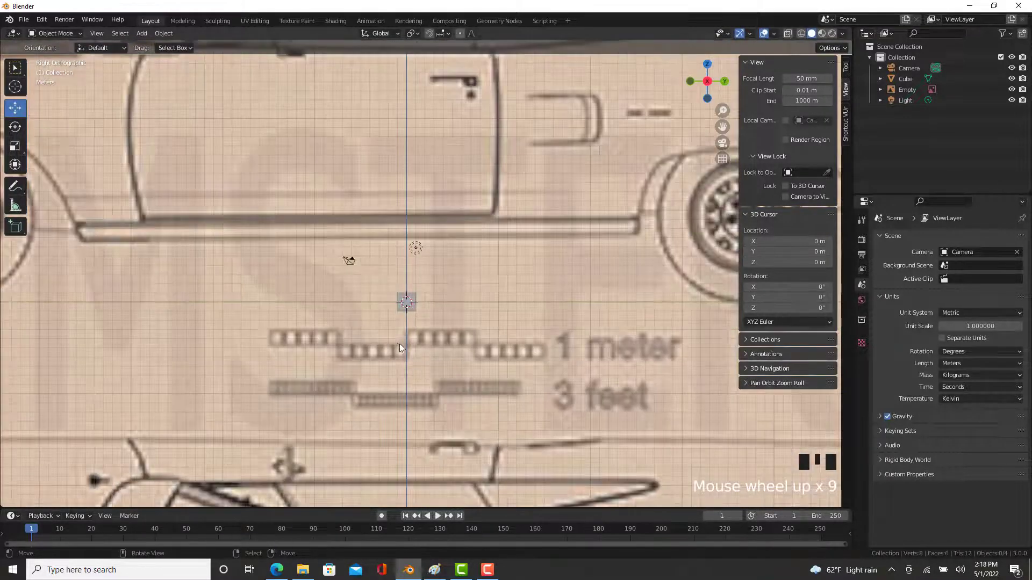
scroll(401, 348, down, 4)
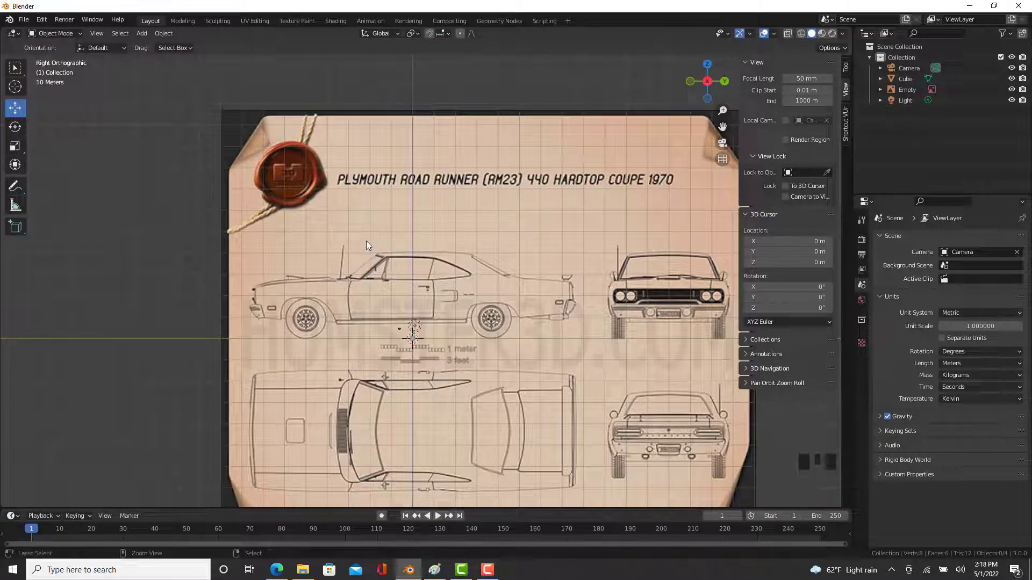
key(ctrl+z)
Move the 911 body clear of the blueprint by setting its Z location to 200 m.
click(779, 110)
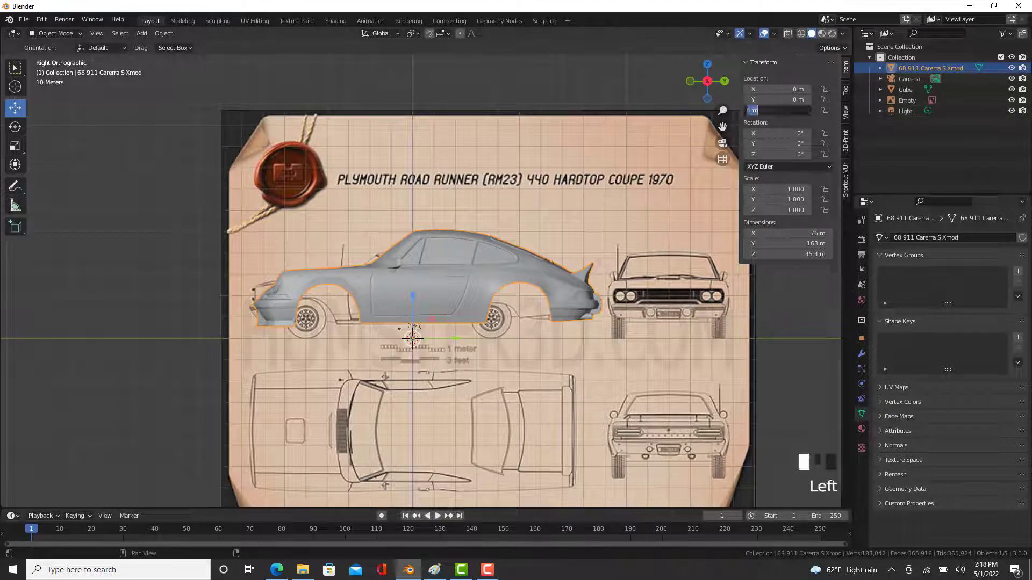
text(200)
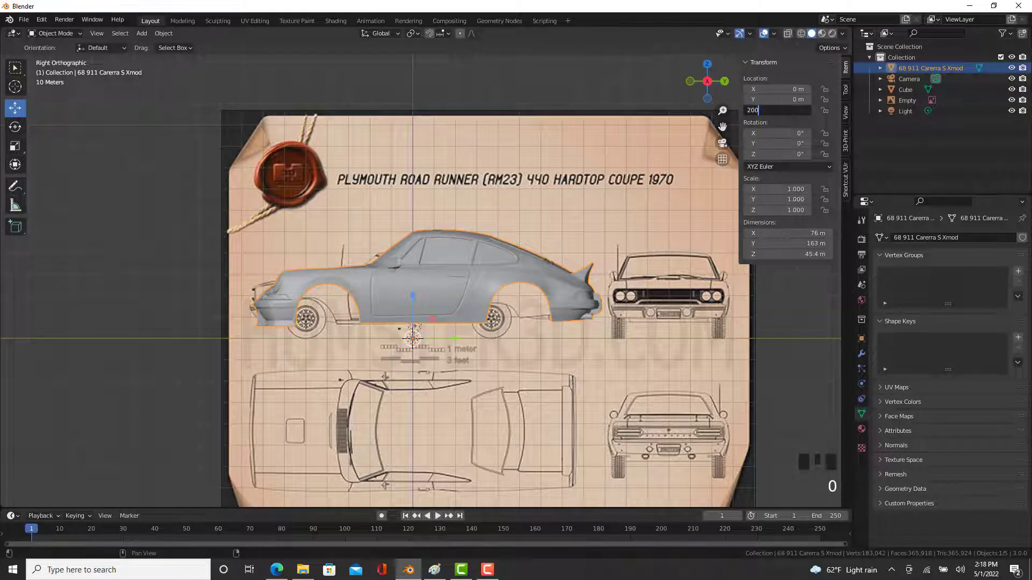
key(Return)
right_click(320, 234)
click(437, 218)
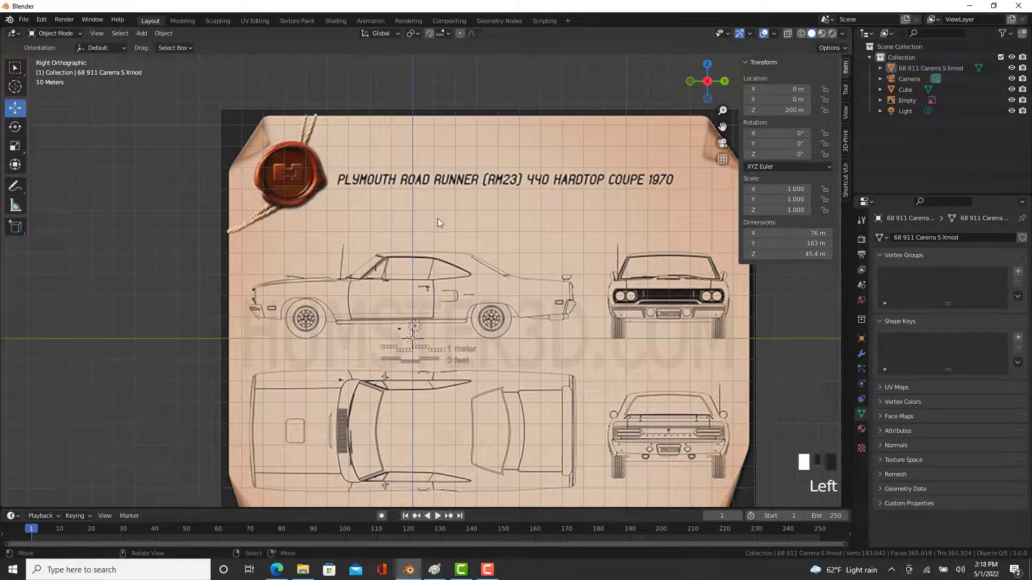
Add the Plymouth Road Runner blueprint JPG as a second reference image aligned to the front view.
right_click(434, 220)
key(KP_1)
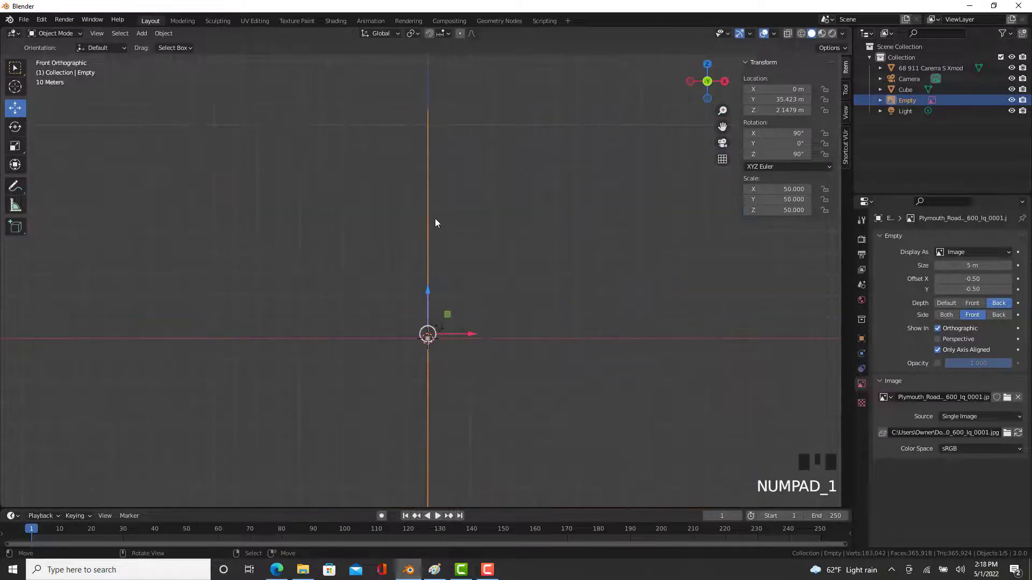
right_click(606, 270)
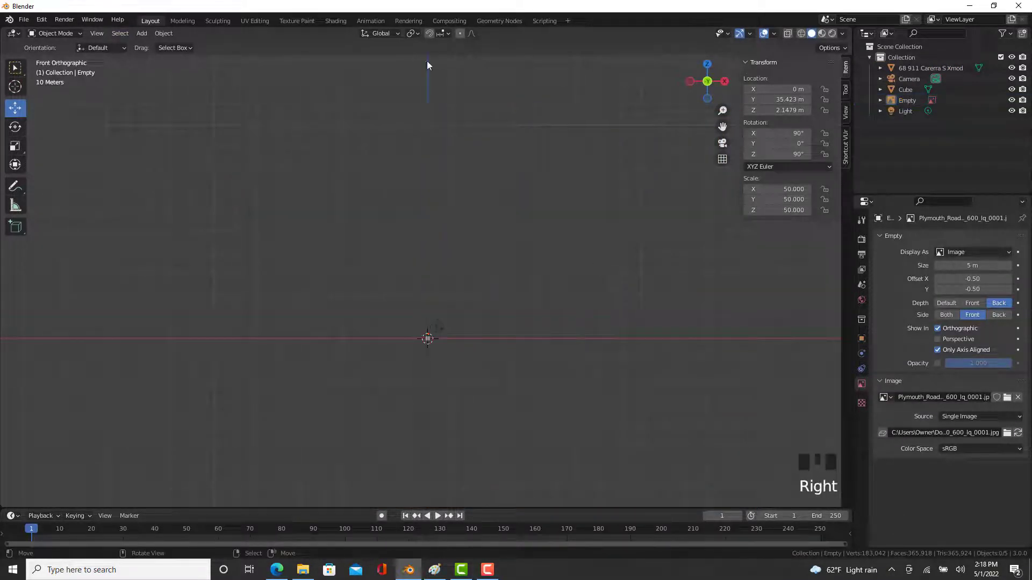
click(846, 113)
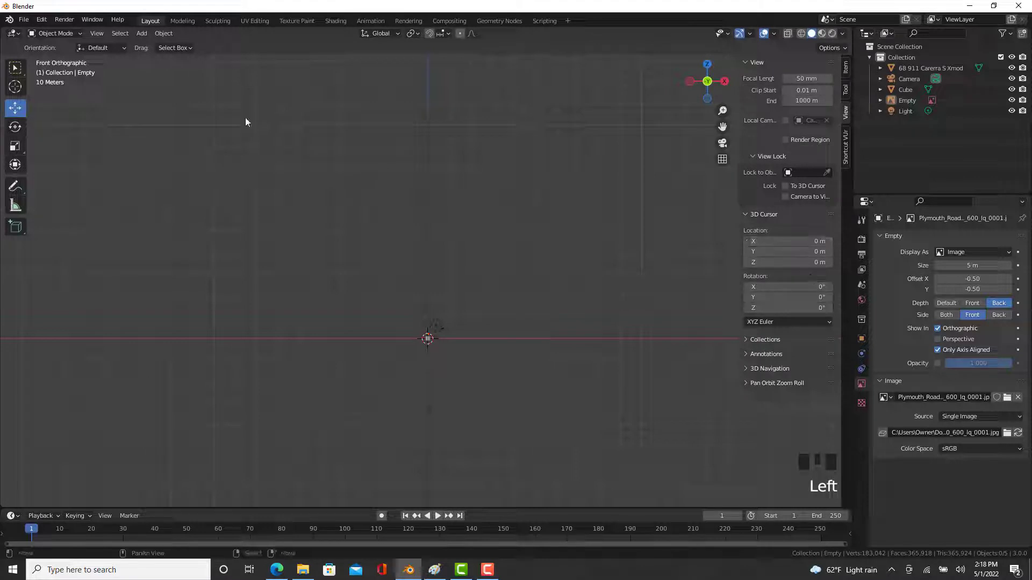
click(142, 34)
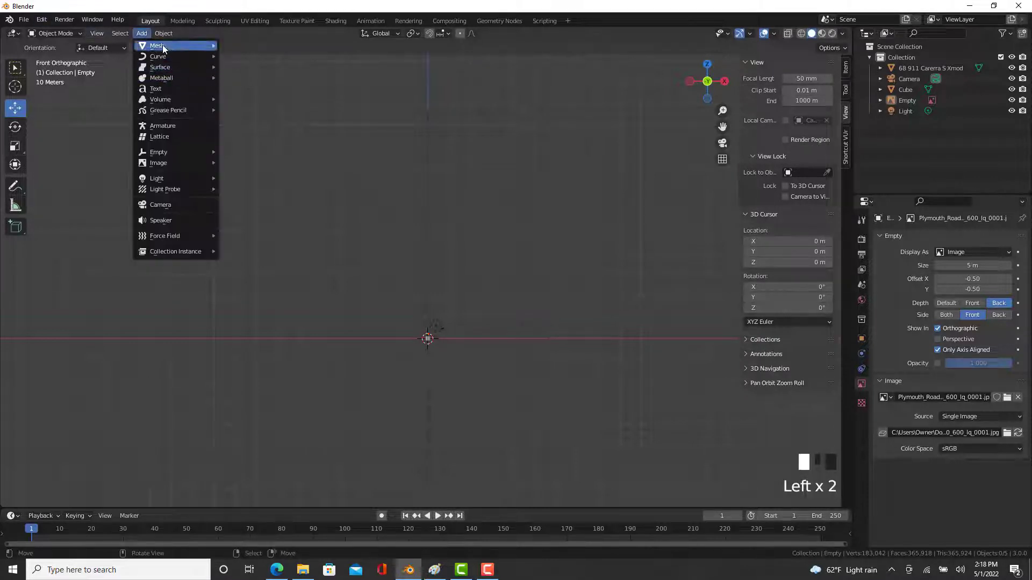
mouse_move(209, 48)
mouse_move(161, 163)
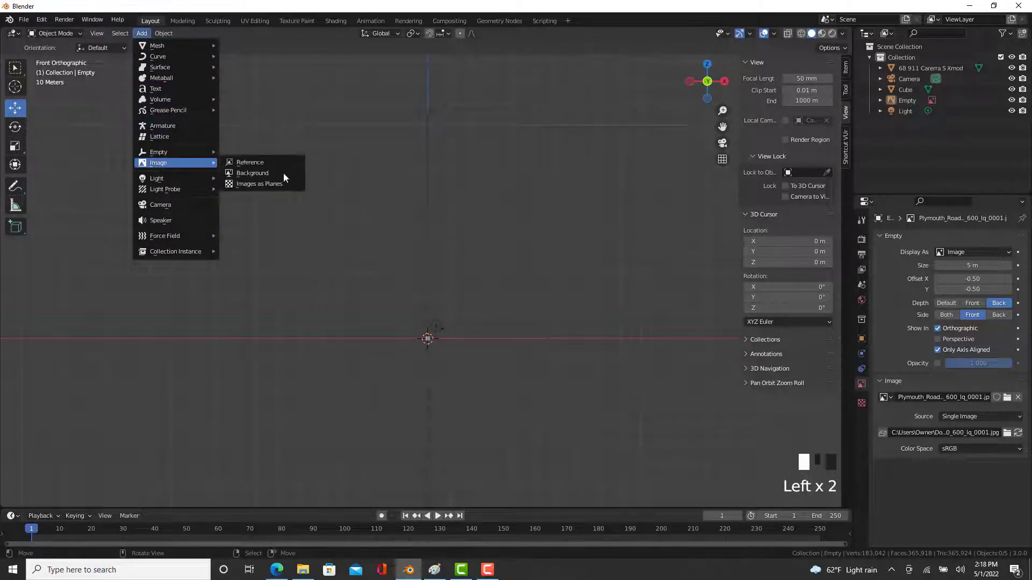
click(256, 163)
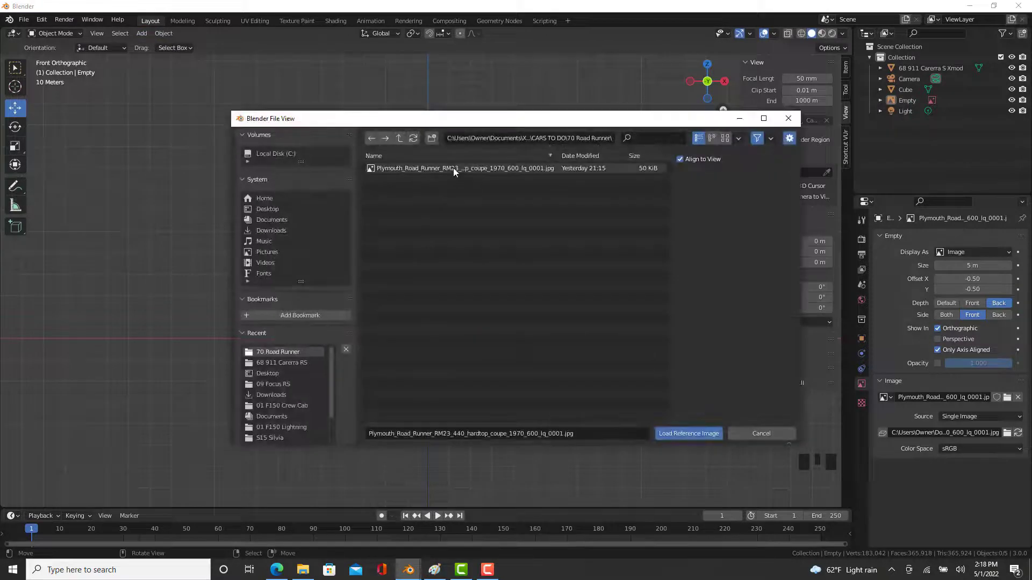
double_click(458, 169)
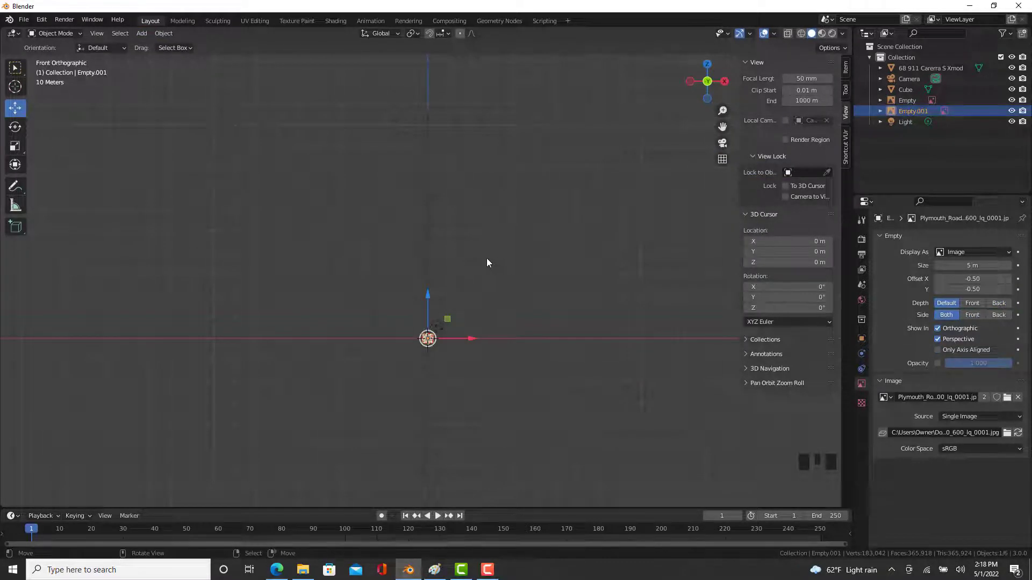
Lock the X, Y and Z scale channels of the new front-view blueprint image.
click(846, 67)
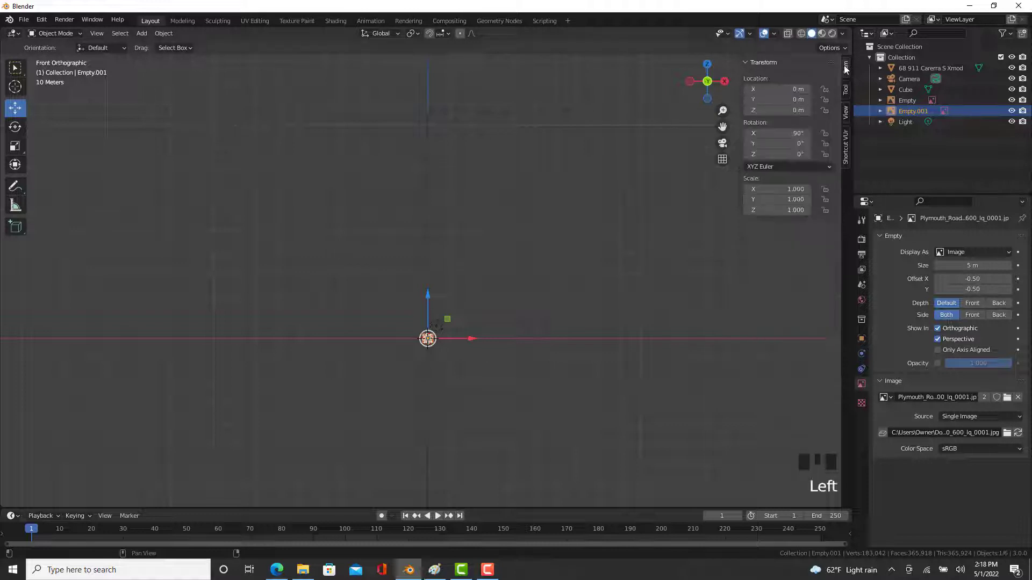
double_click(782, 189)
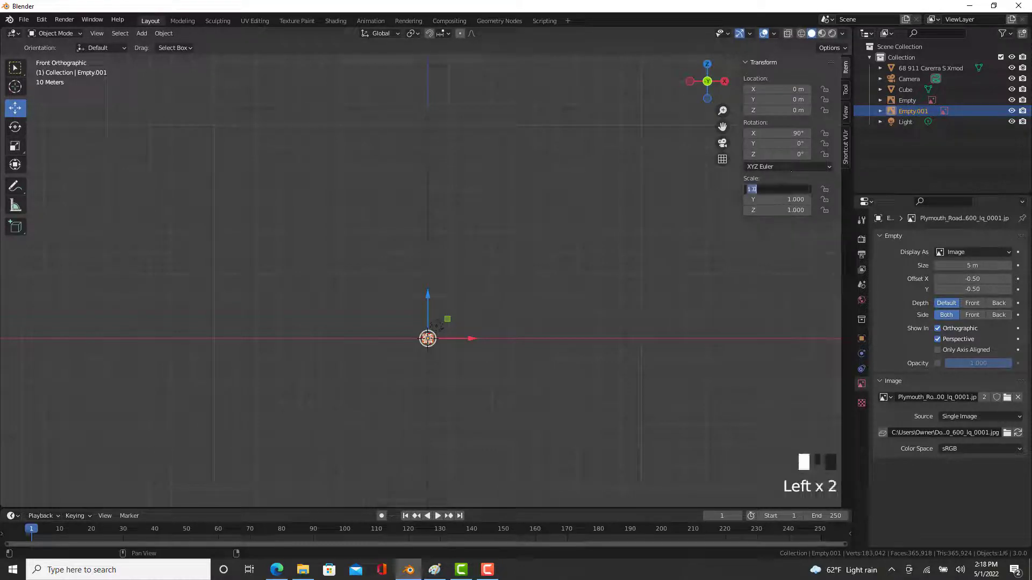
click(825, 189)
click(825, 200)
click(825, 210)
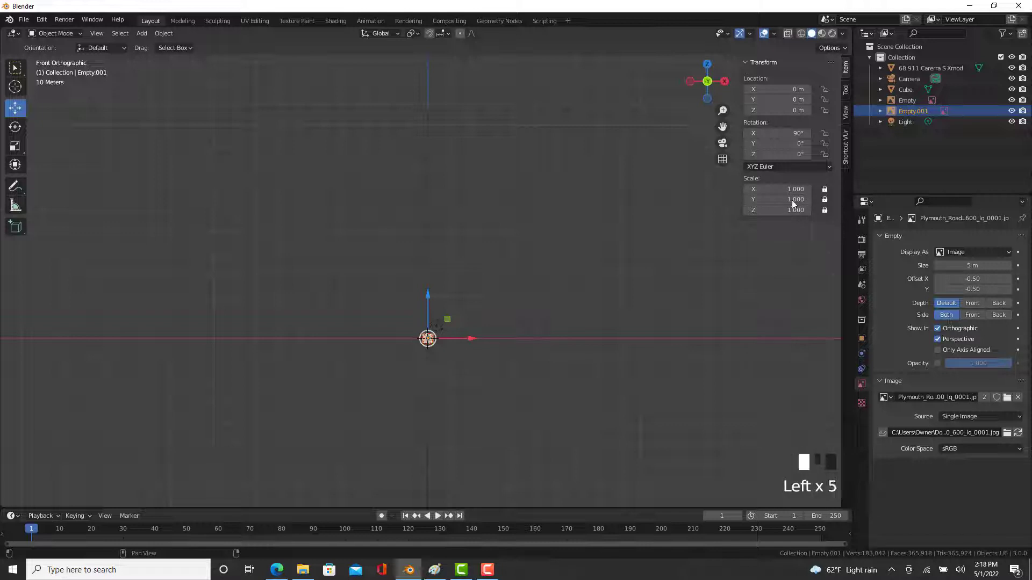
Set the front-view blueprint's scale to 50 in X, Y and Z.
click(784, 189)
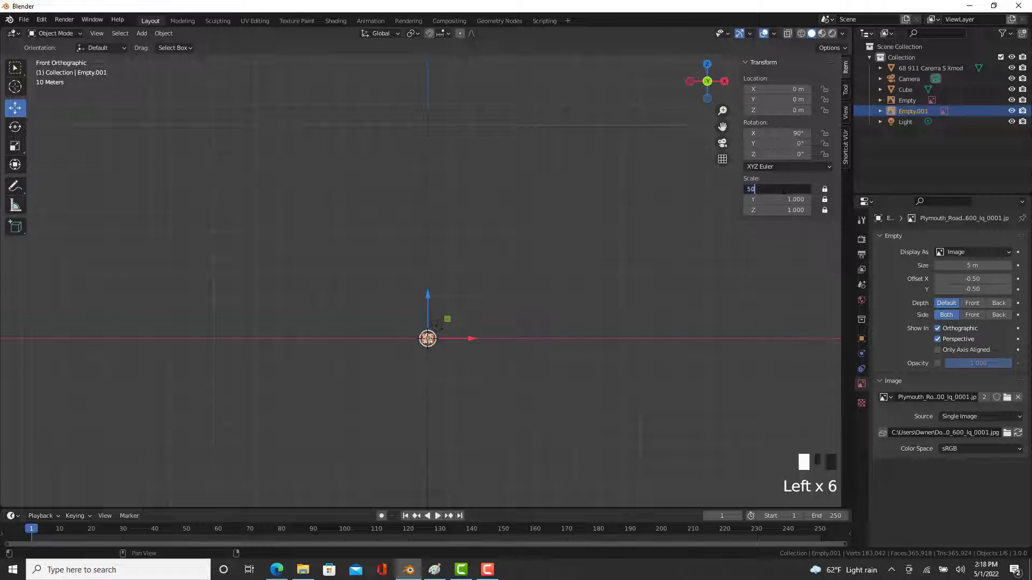
key(Return)
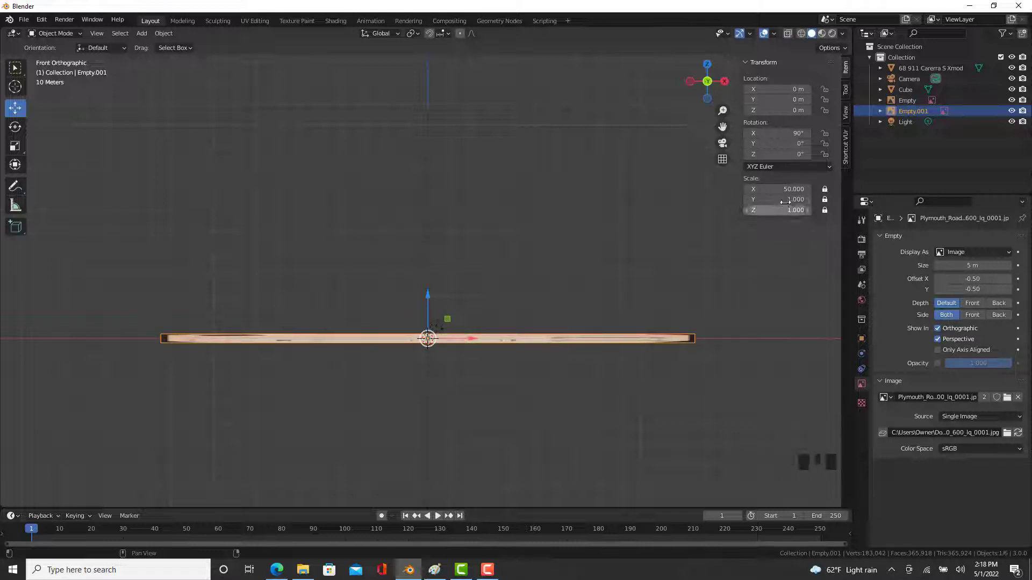
click(786, 200)
text(500)
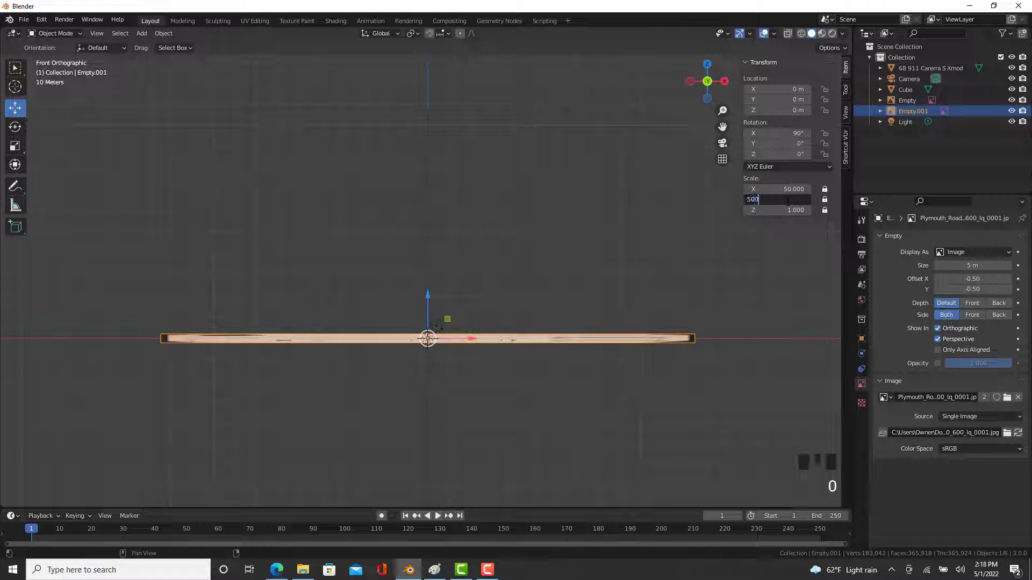
key(BackSpace)
key(Return)
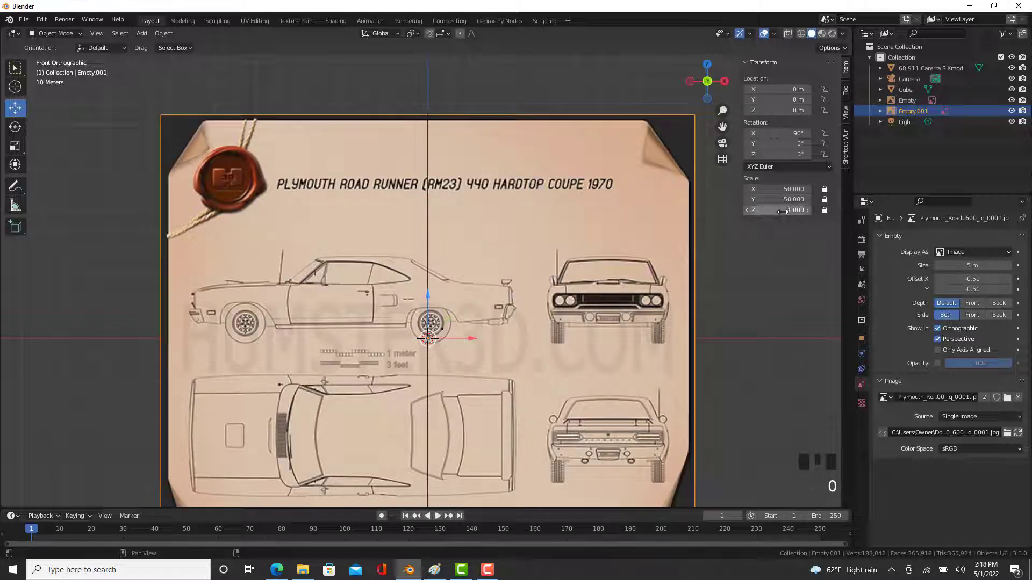
click(784, 211)
text(500)
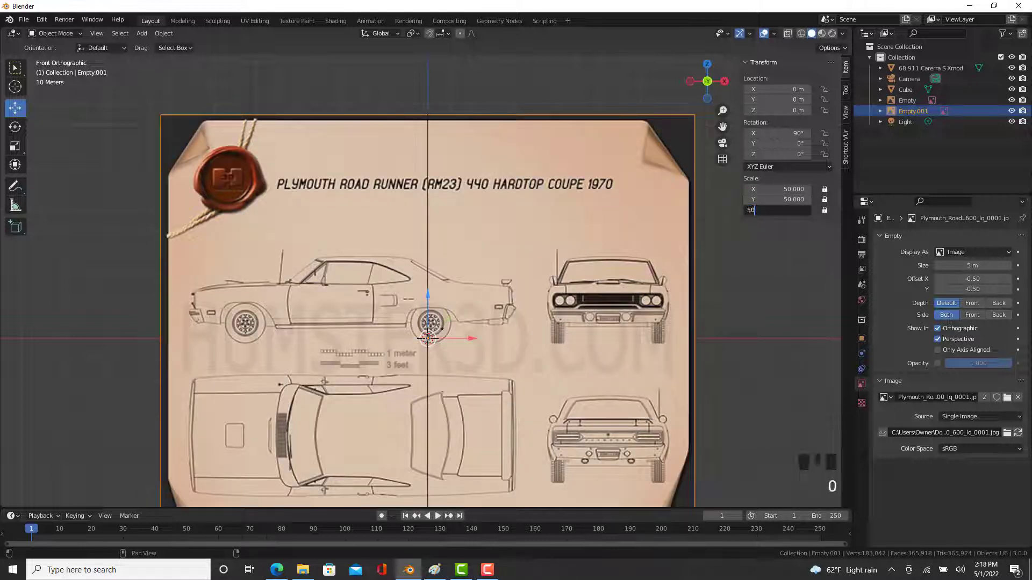
key(Return)
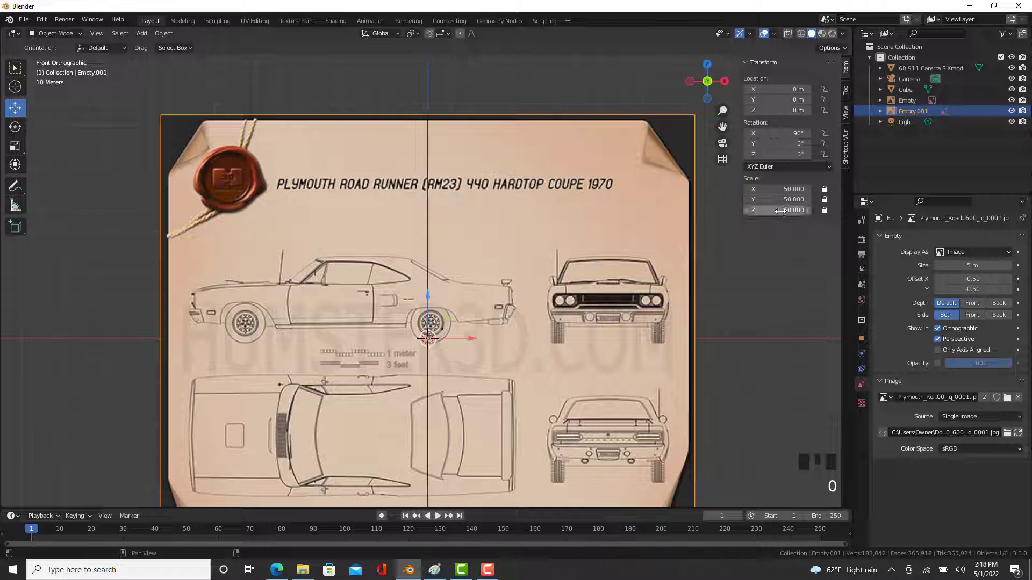
Show the front-view blueprint only from its front side and set its depth to Back.
click(1000, 315)
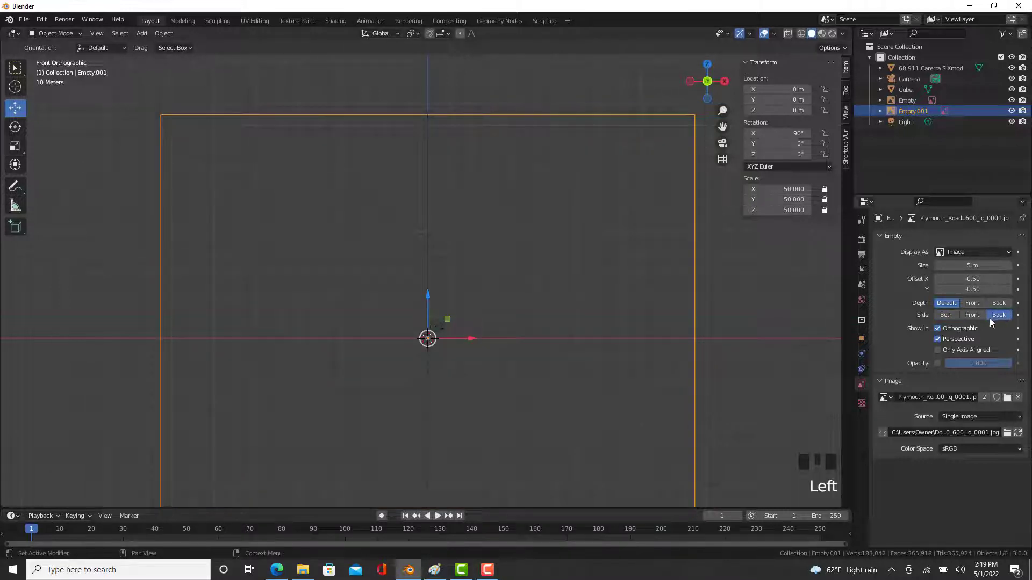
click(971, 315)
click(999, 304)
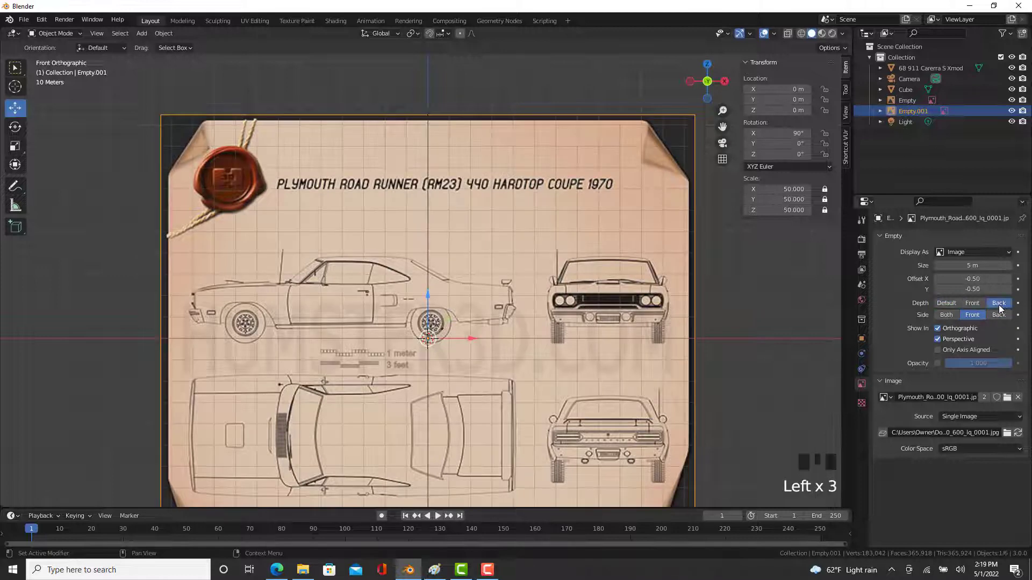
Move the blueprint's front-end drawing to the origin, at about -80.5 m in X and 2.48 m in Z.
drag(468, 337, 282, 373)
scroll(447, 304, up, 6)
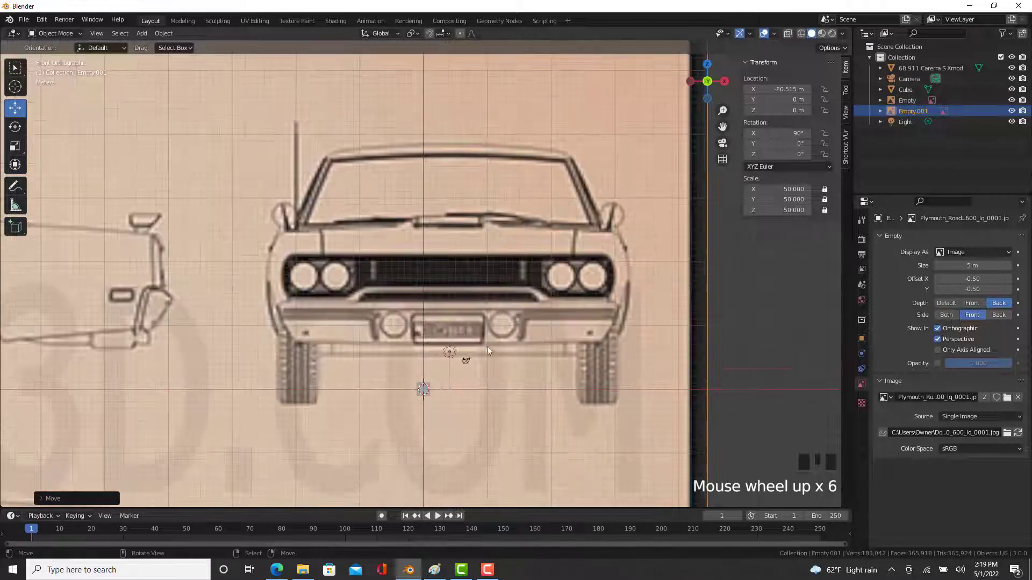
scroll(385, 371, down, 3)
drag(115, 334, 114, 324)
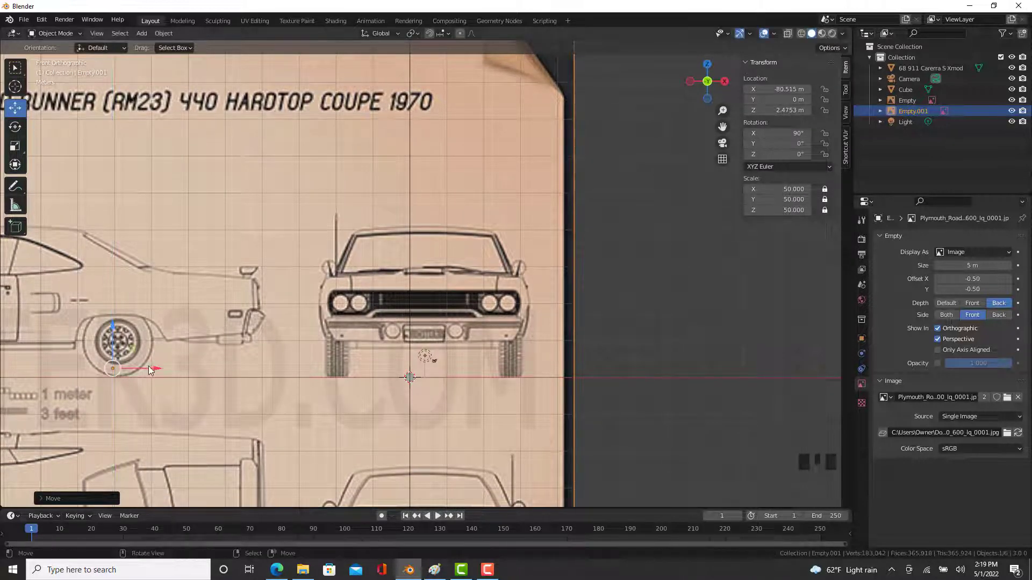
Centre the car's front-end drawing on the vertical axis by shifting the blueprint to about -84.5 m in X.
drag(150, 368, 139, 370)
scroll(424, 294, up, 9)
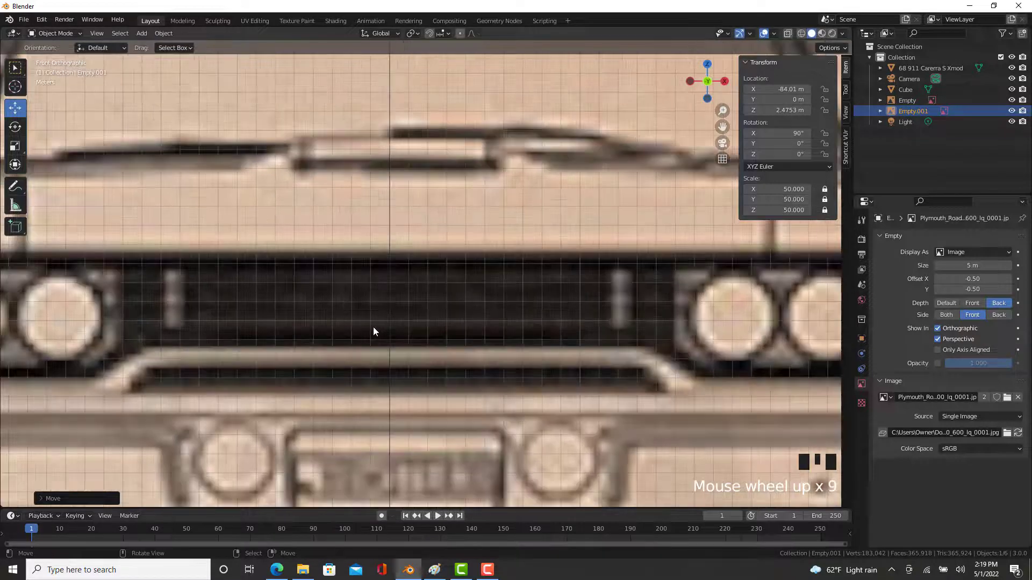
scroll(374, 327, down, 6)
scroll(371, 298, up, 2)
scroll(288, 359, down, 5)
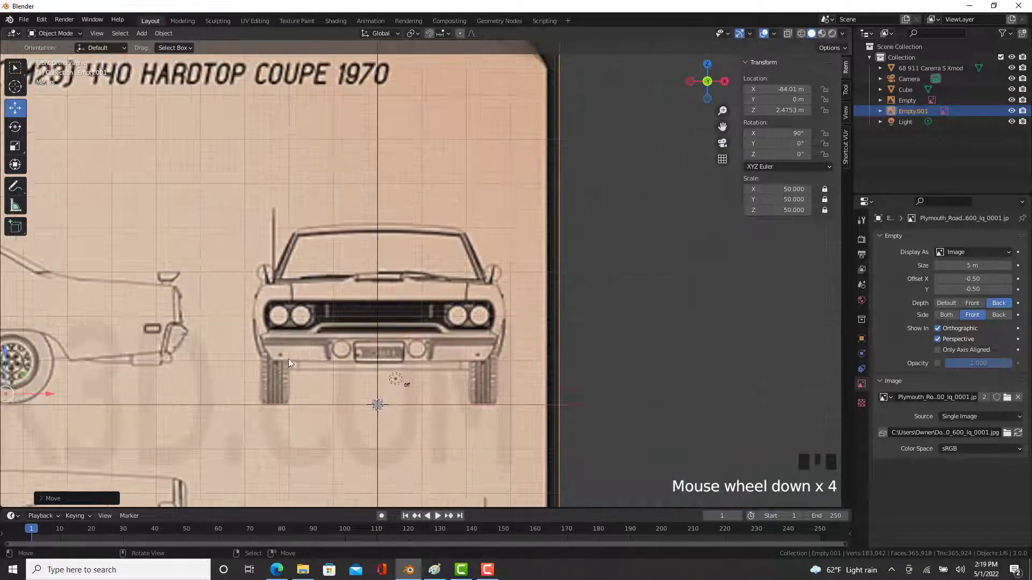
scroll(95, 379, up, 2)
drag(95, 385, 93, 389)
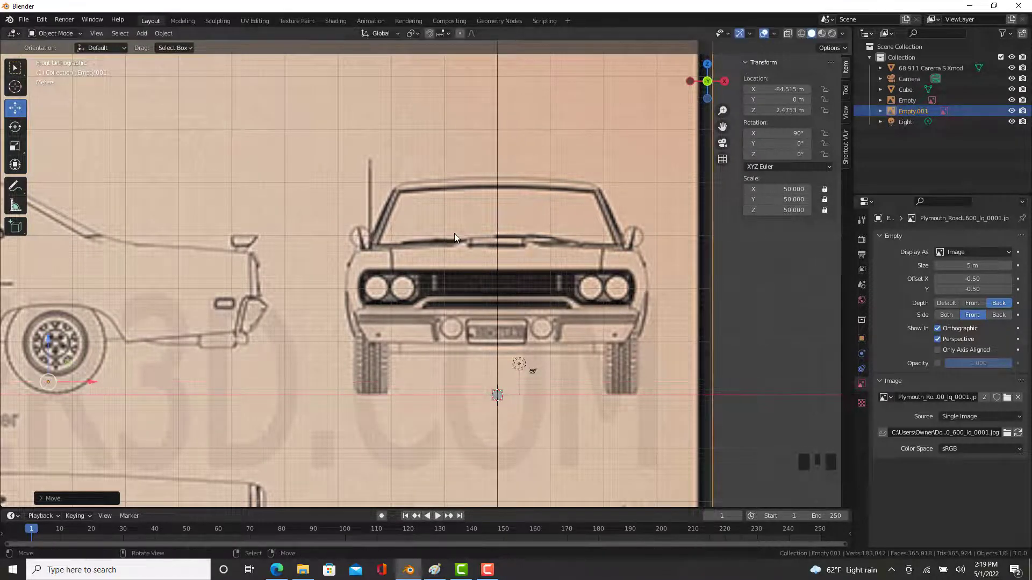
Check the front blueprint from behind, then restrict it to axis-aligned views and turn off its perspective display.
scroll(460, 234, down, 6)
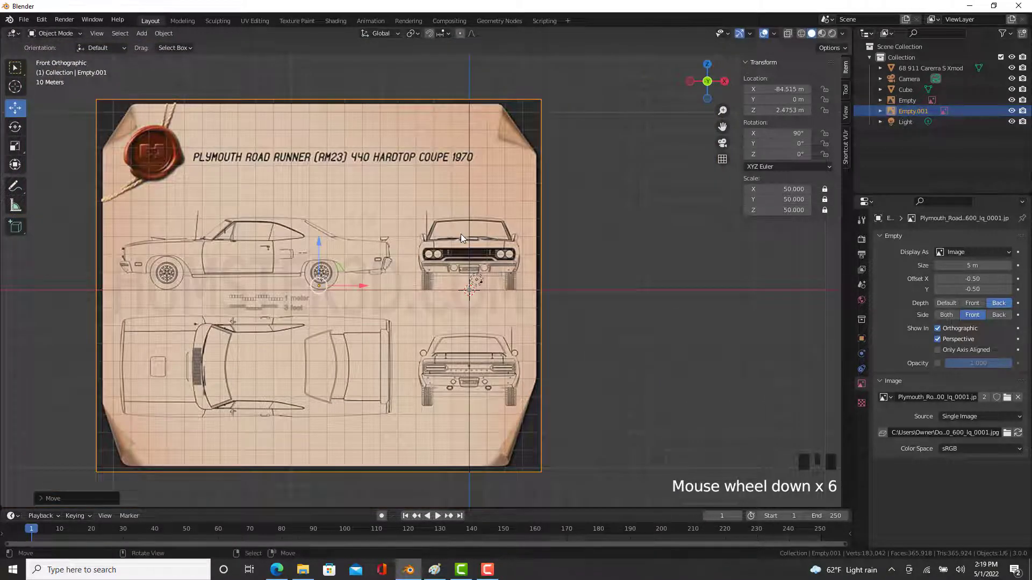
key(KP_9)
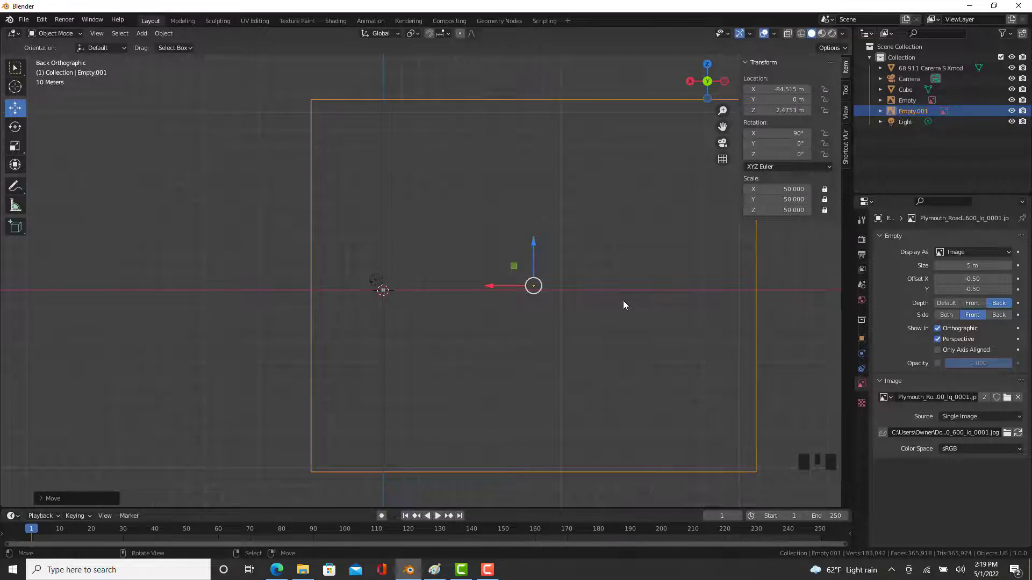
key(KP_1)
click(939, 350)
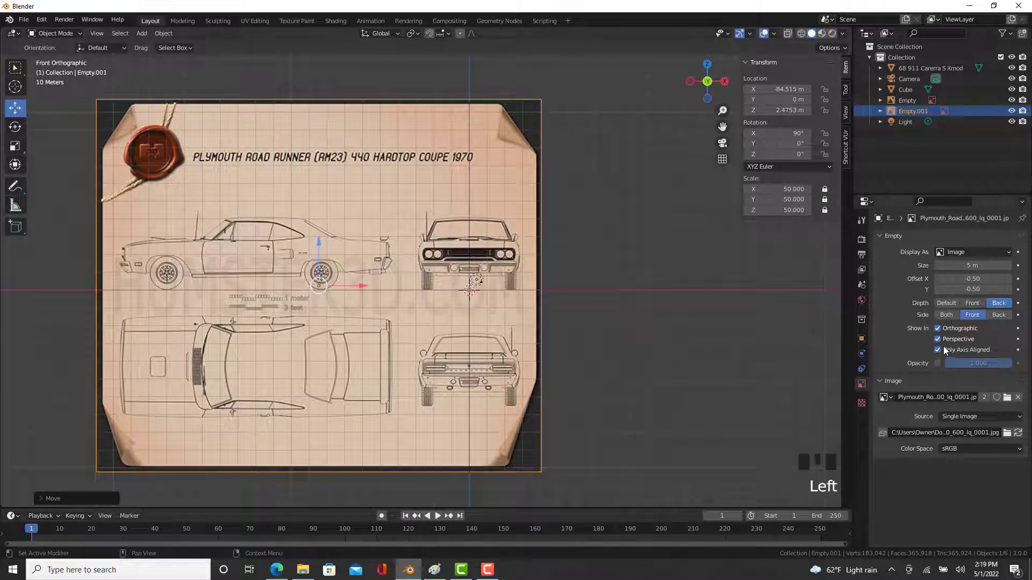
click(939, 340)
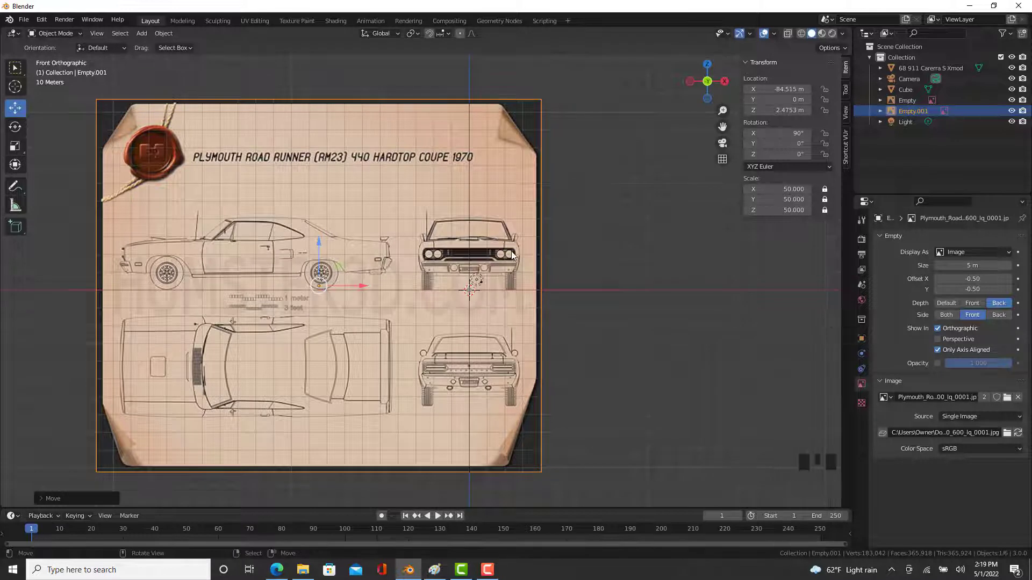
Add the Plymouth Road Runner blueprint JPG as a third reference image aligned to the back view.
key(KP_9)
right_click(236, 176)
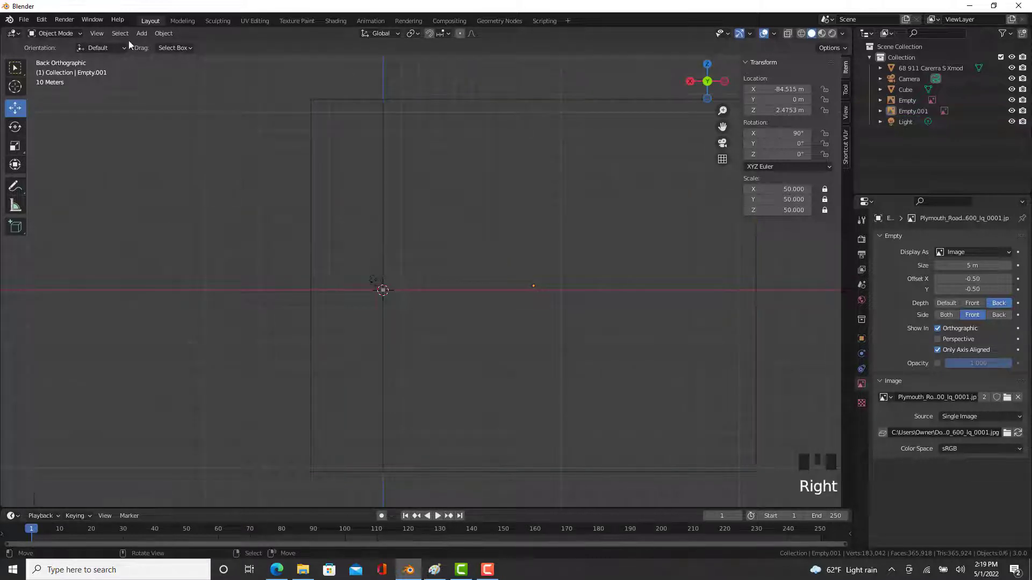
click(141, 34)
mouse_move(165, 164)
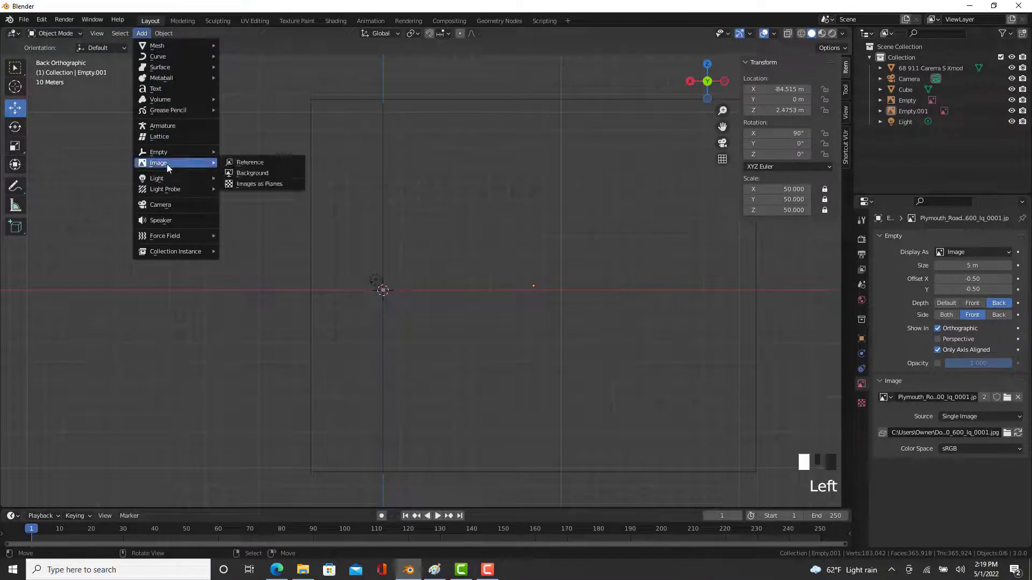
click(268, 163)
double_click(504, 169)
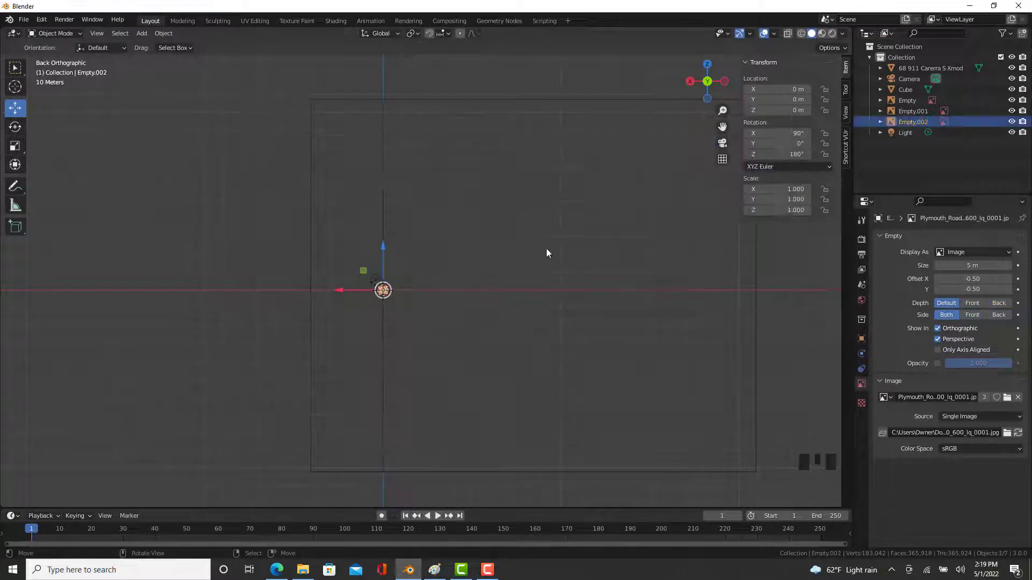
Set the back-view blueprint's scale to 50 in X, Y and Z.
click(796, 188)
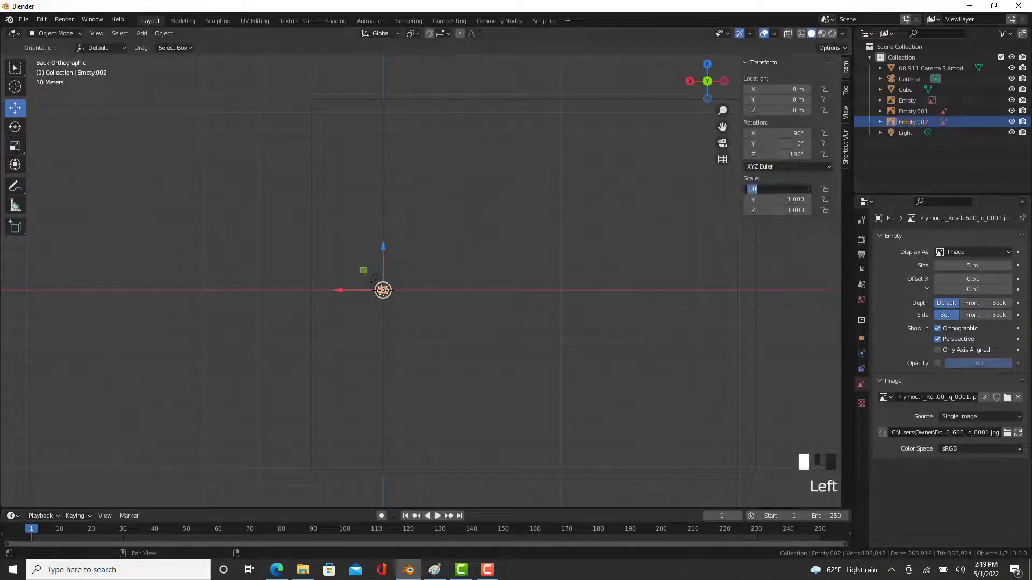
text(50)
key(Return)
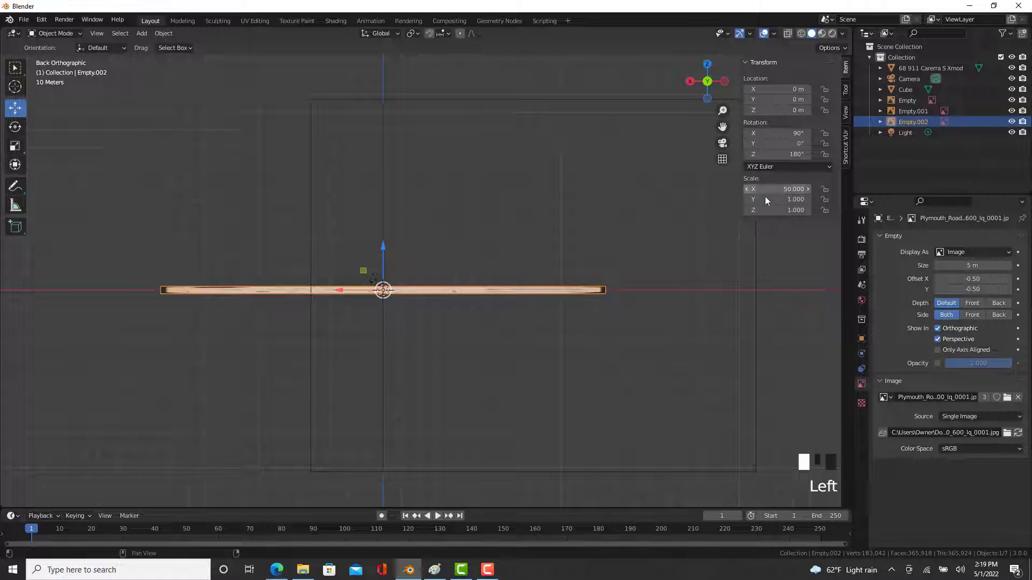
click(776, 199)
text(50)
key(Return)
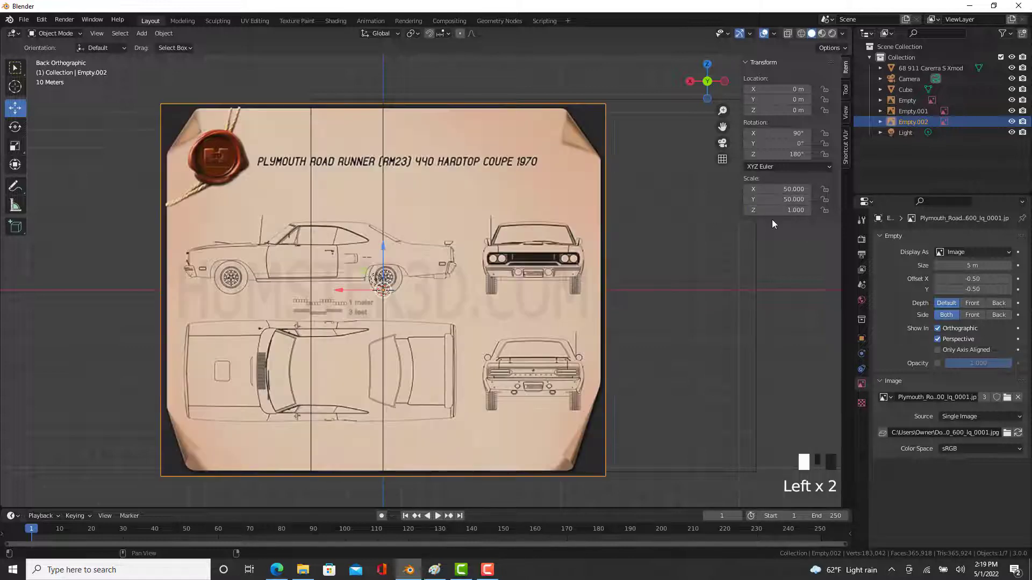
click(782, 212)
text(50)
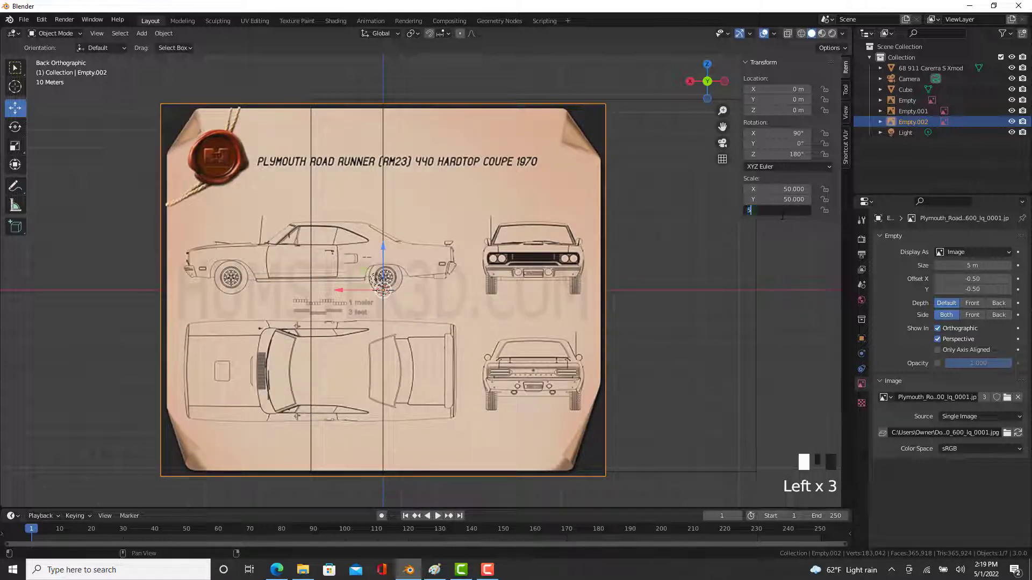
key(Return)
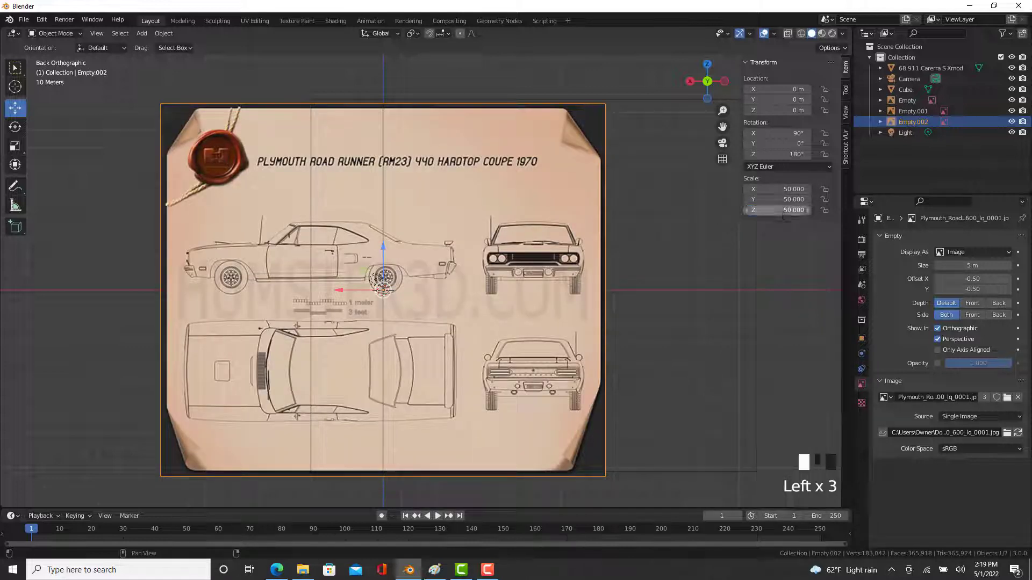
Set the back-view blueprint's depth to Back, restrict it to axis-aligned views and turn off its perspective display.
click(998, 303)
click(940, 349)
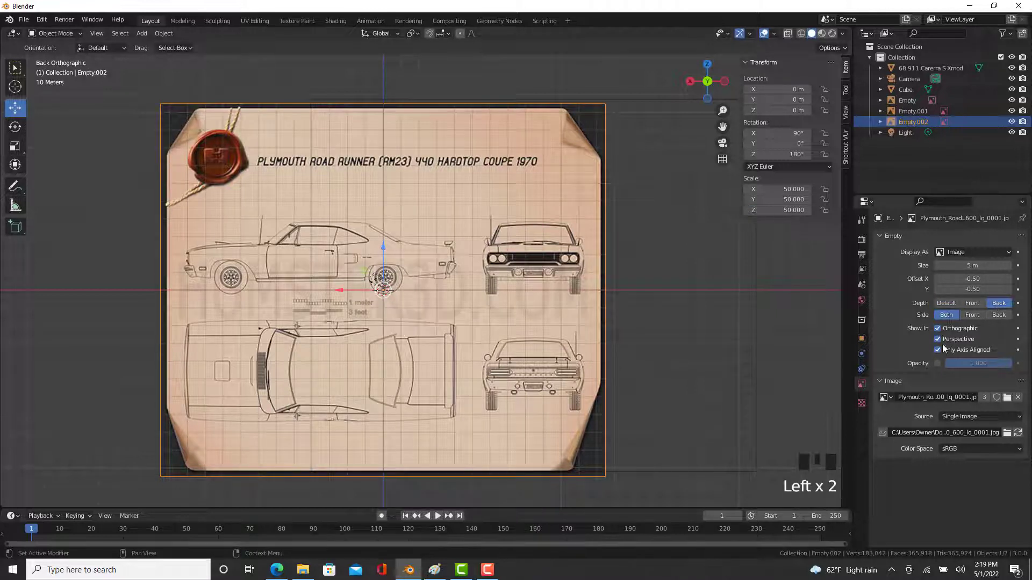
click(939, 339)
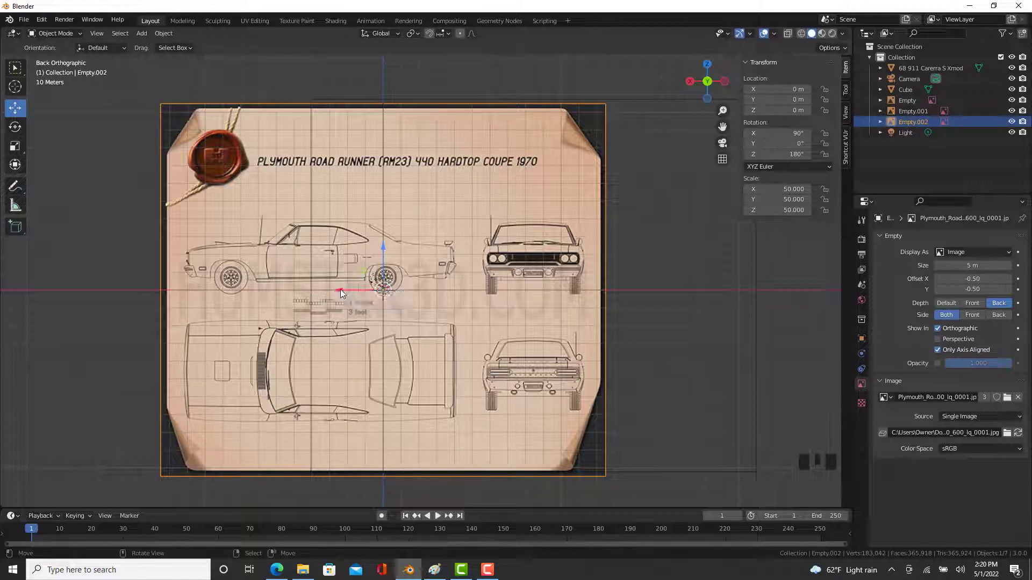
Move the back-view blueprint to about 85.4 m in X and 67.9 m in Z, bringing the rear-end drawing onto the origin.
drag(384, 249, 367, 228)
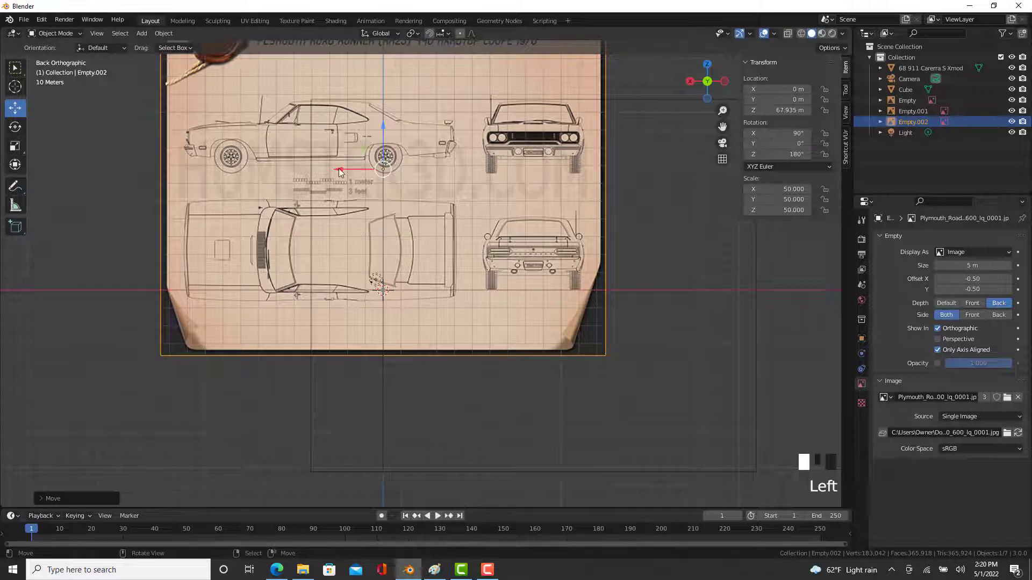
drag(344, 169, 226, 197)
scroll(377, 258, up, 9)
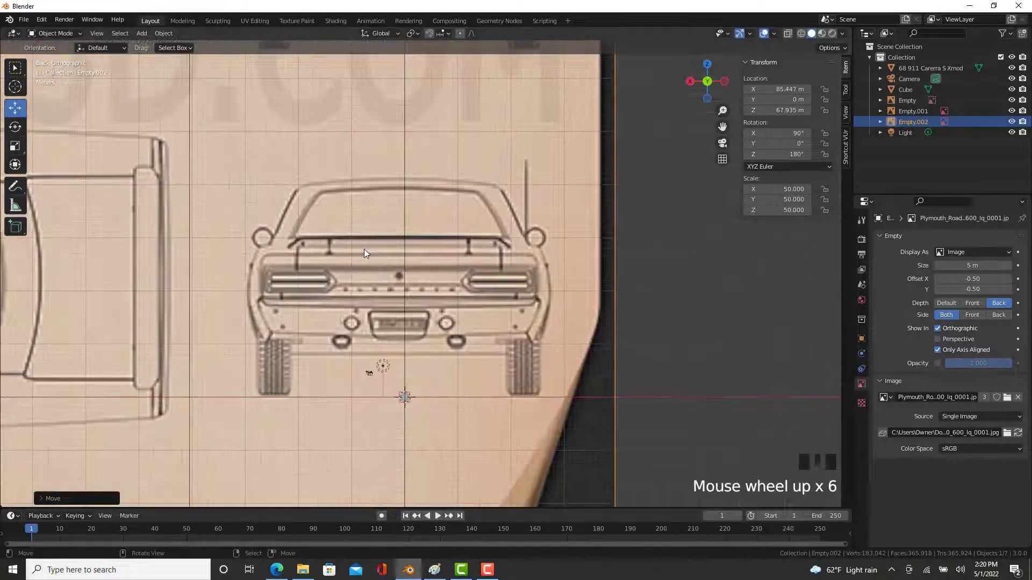
Fine-tune the back-view blueprint to about 84.4 m in X so the rear-end drawing is centred on the vertical axis.
scroll(306, 204, down, 7)
scroll(317, 215, down, 2)
scroll(185, 189, up, 3)
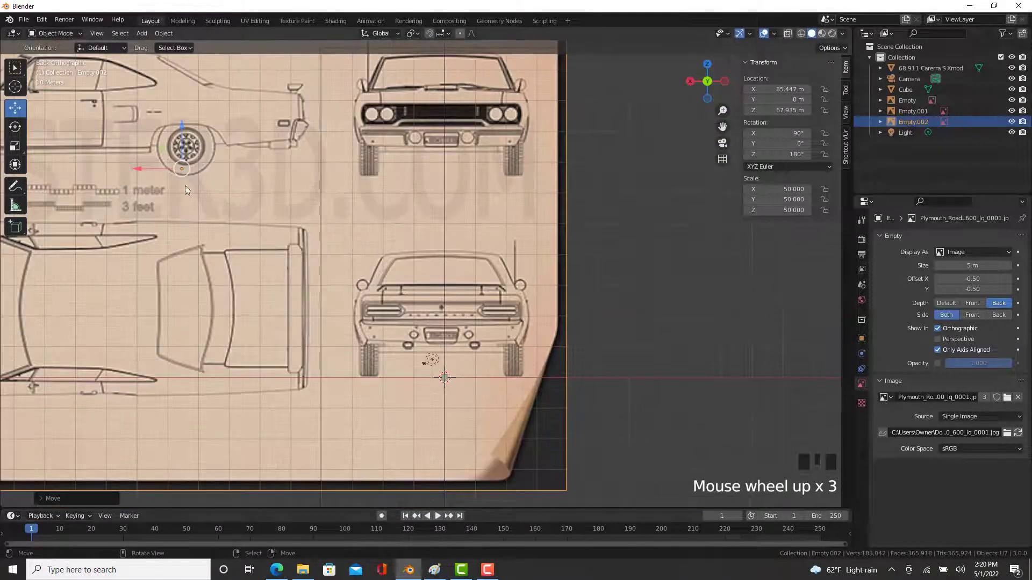
drag(143, 168, 195, 181)
scroll(423, 309, down, 5)
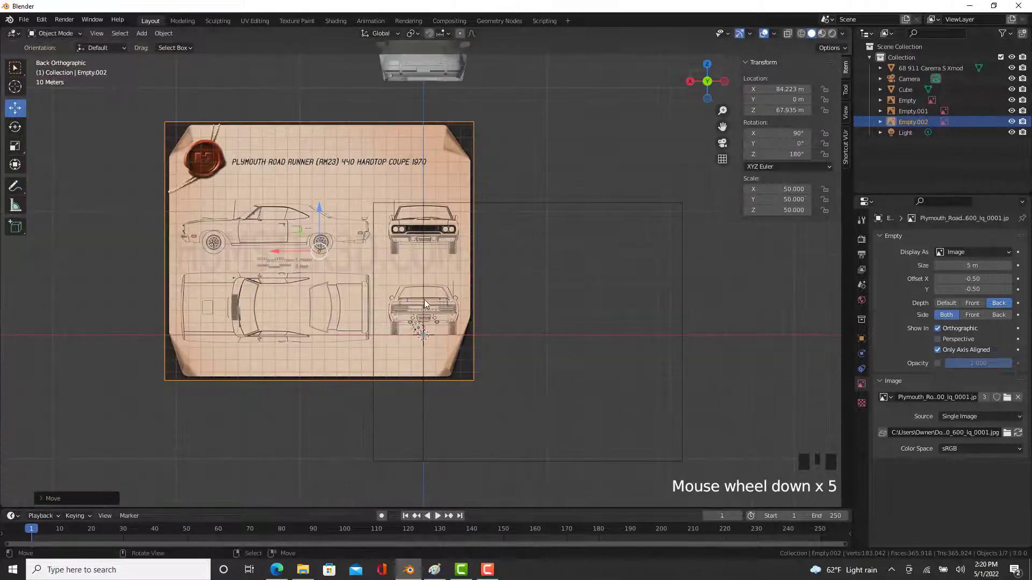
scroll(422, 310, up, 13)
scroll(419, 325, down, 11)
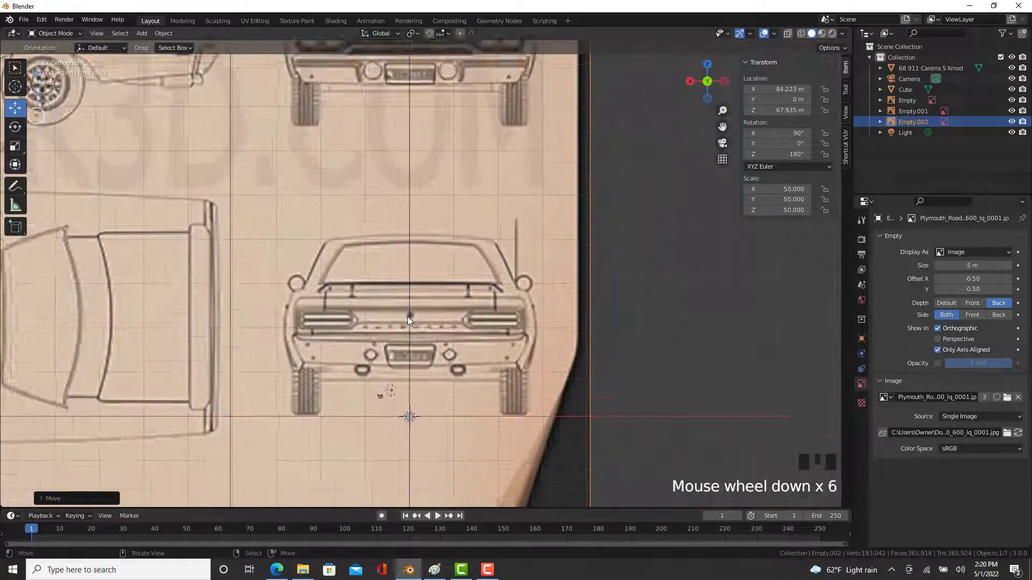
scroll(318, 225, up, 4)
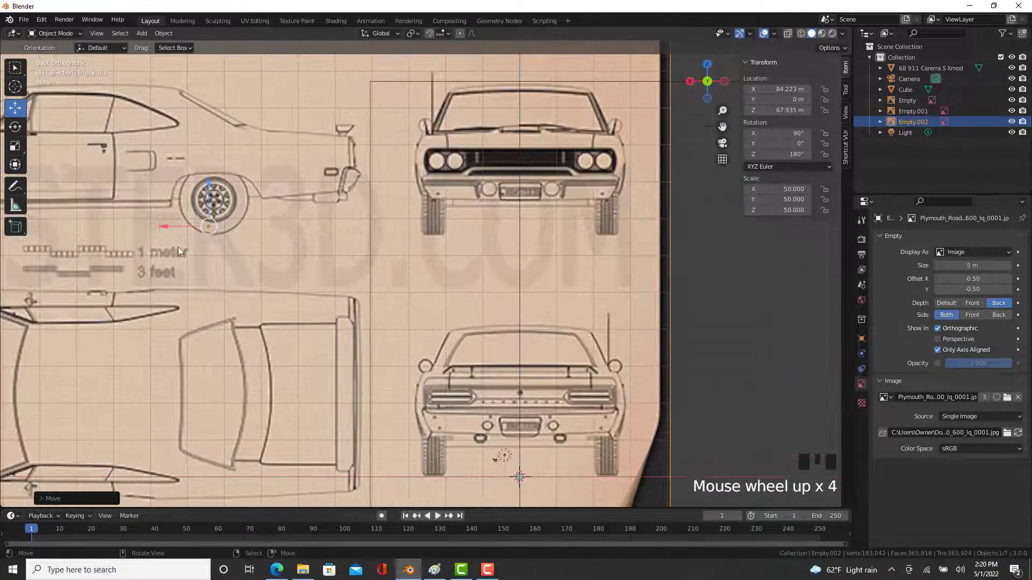
drag(167, 224, 168, 225)
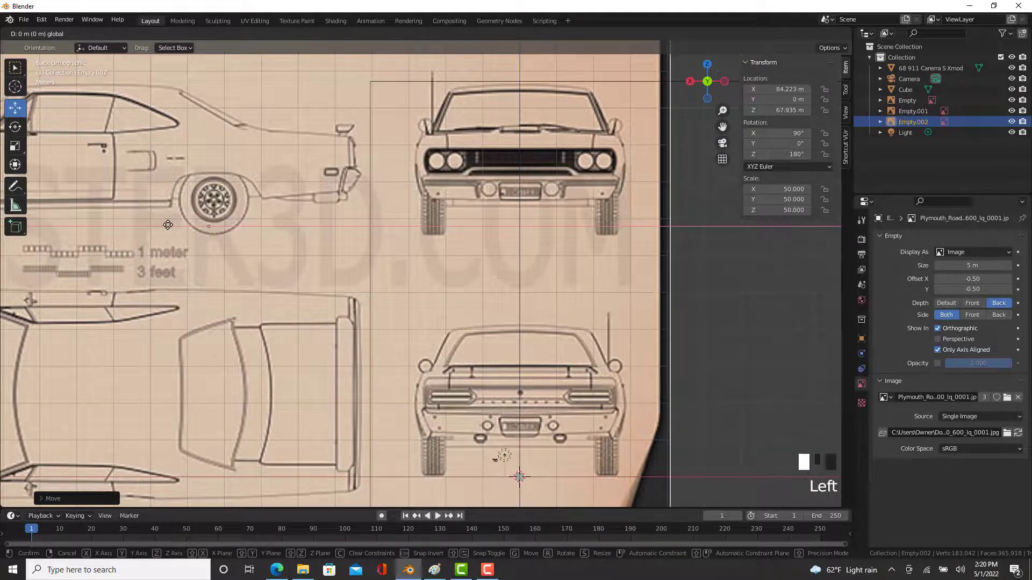
drag(168, 224, 140, 224)
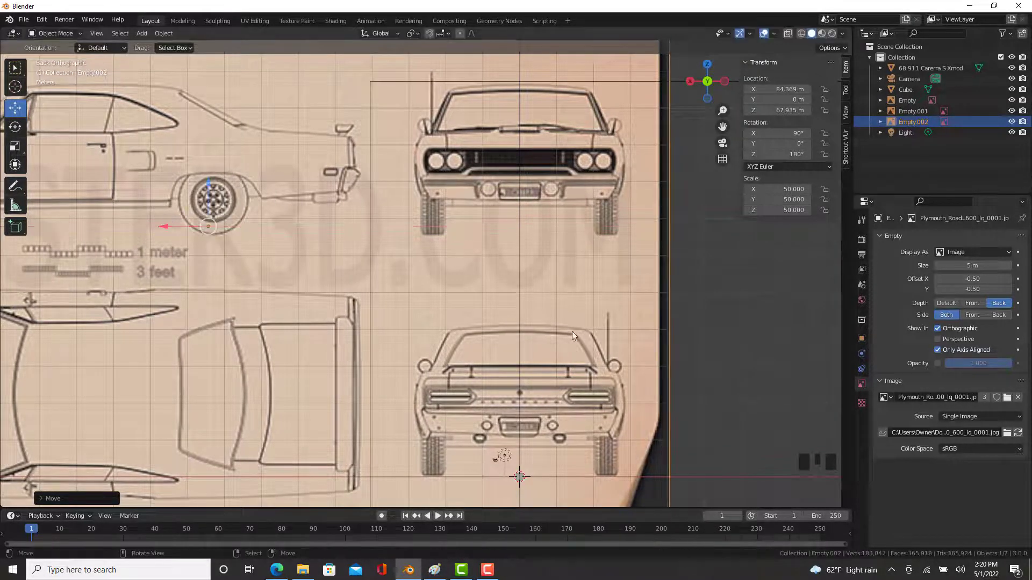
Lower the back-view blueprint to about 67.6 m in Z so the rear tyres rest on the ground line.
scroll(517, 368, down, 4)
scroll(551, 402, up, 2)
scroll(552, 402, up, 7)
scroll(519, 450, down, 11)
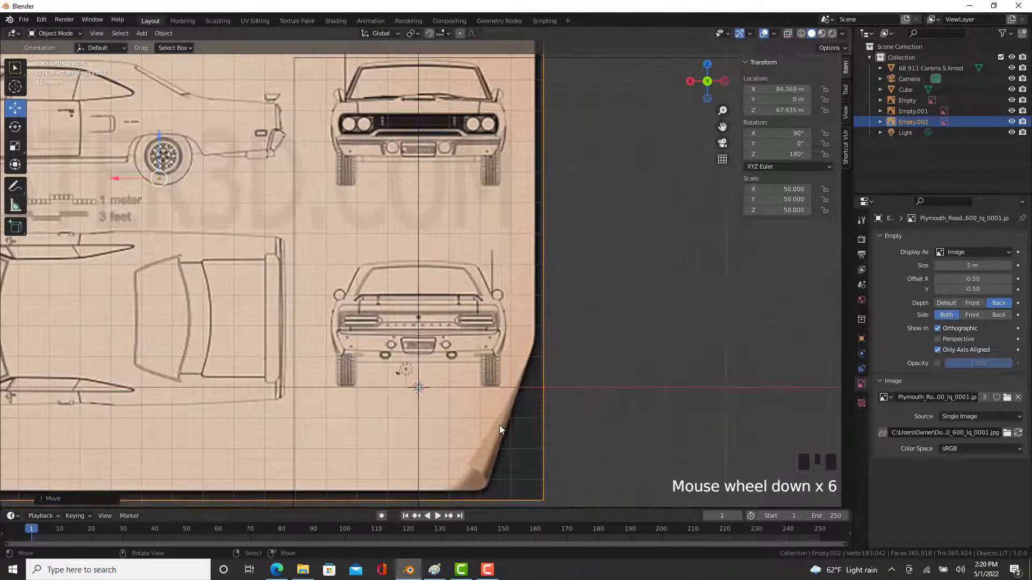
scroll(618, 489, up, 3)
scroll(618, 484, up, 3)
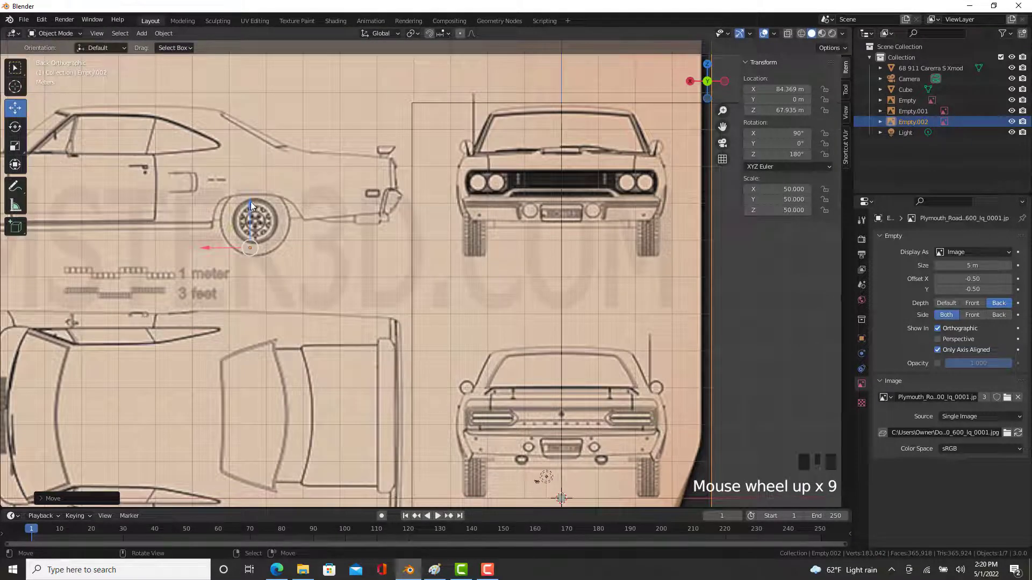
drag(251, 201, 249, 203)
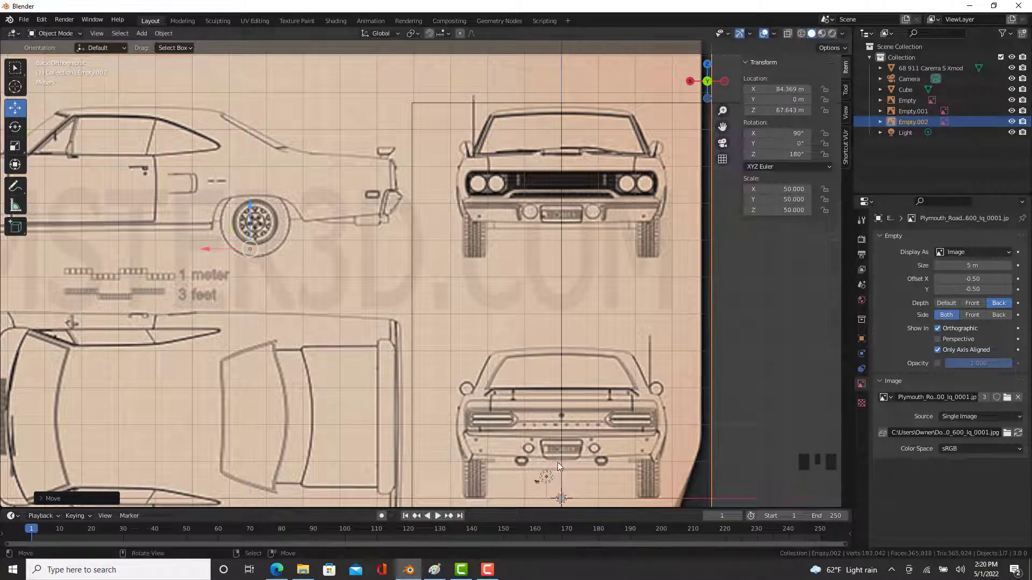
In top view, set the 68 911 Carrera model's Y location to 200 m to clear the origin, then deselect it.
key(KP_7)
scroll(576, 400, down, 8)
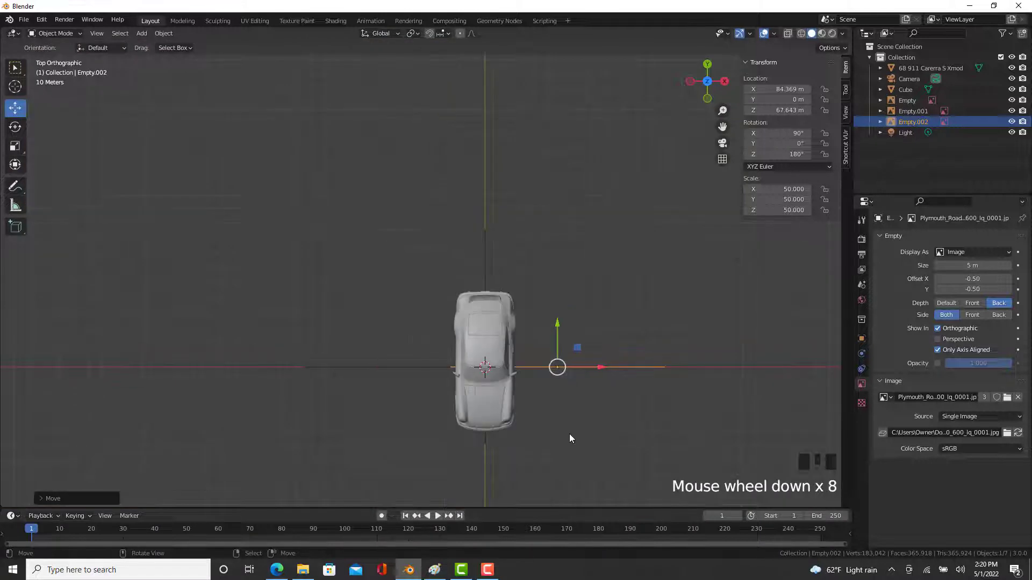
scroll(501, 406, up, 3)
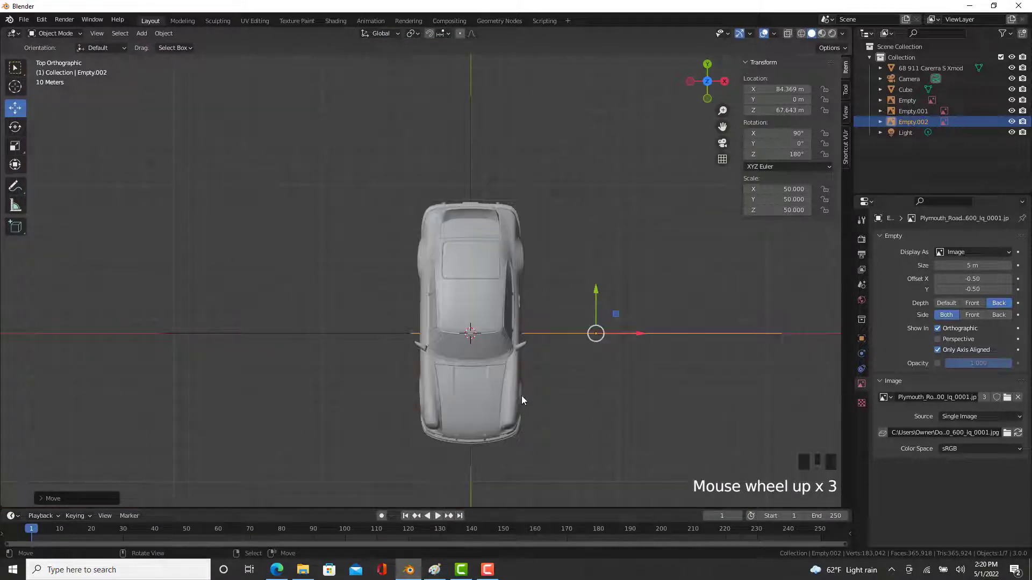
right_click(496, 406)
click(790, 100)
click(790, 99)
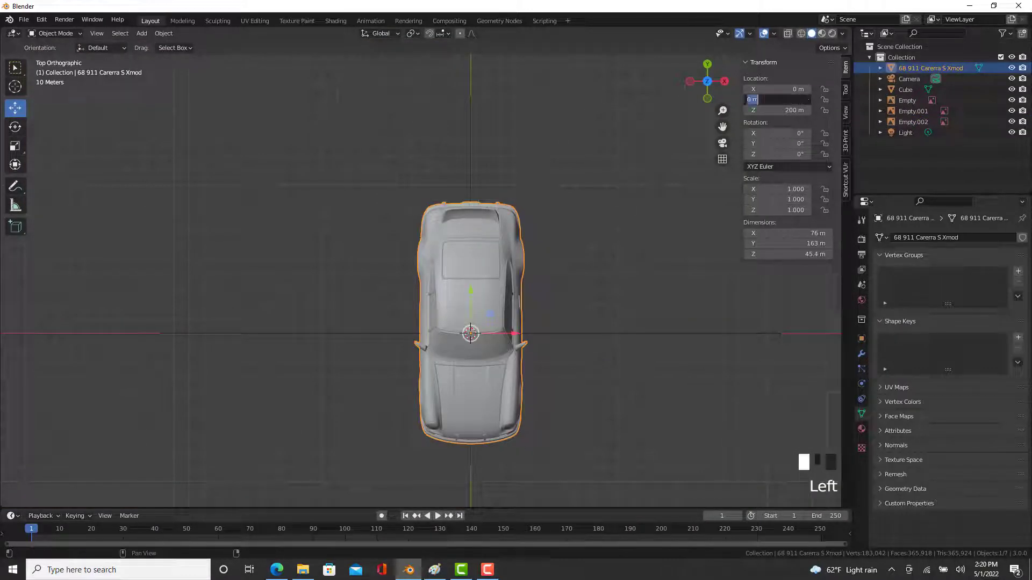
text(200)
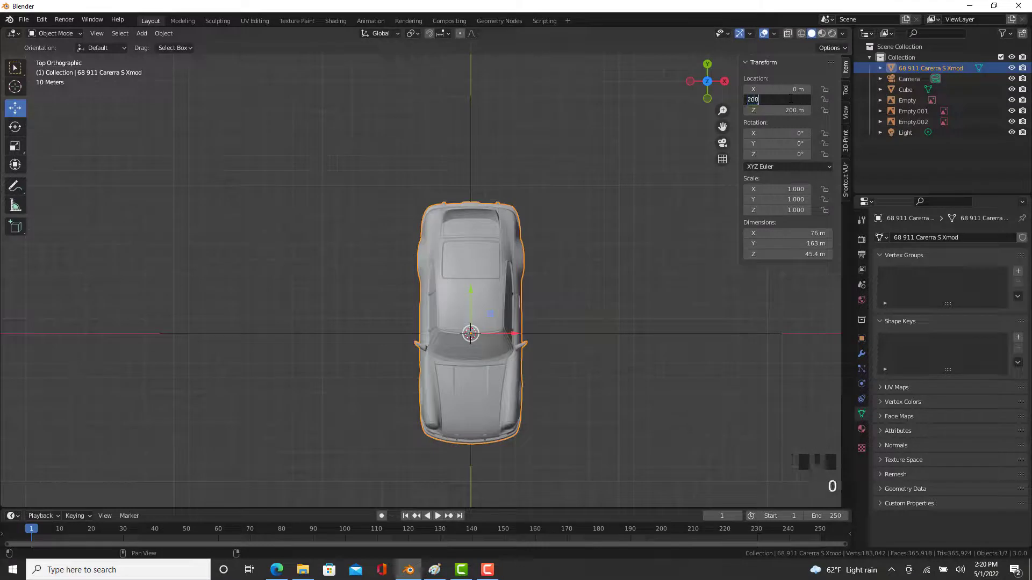
key(Return)
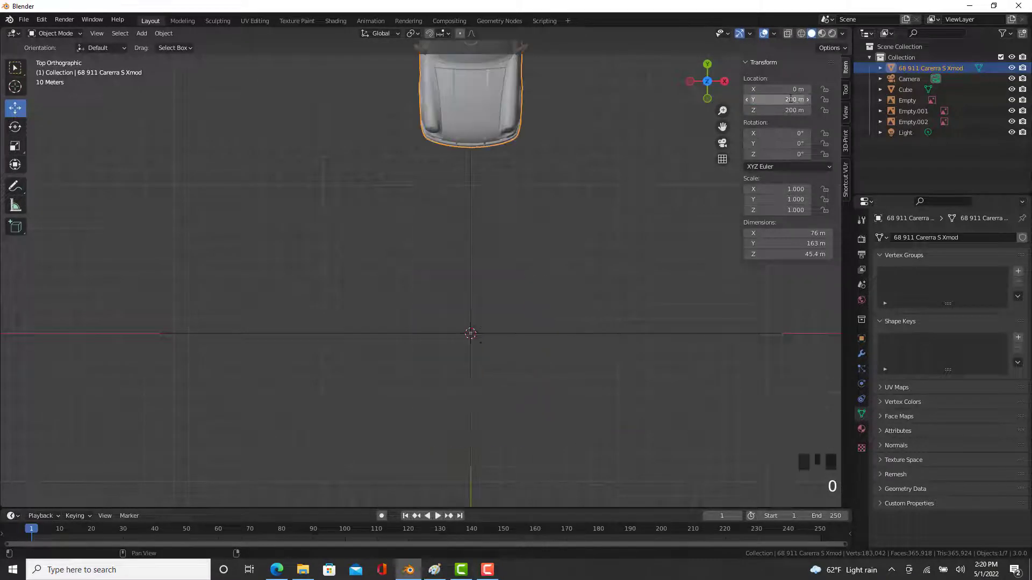
right_click(662, 411)
click(23, 20)
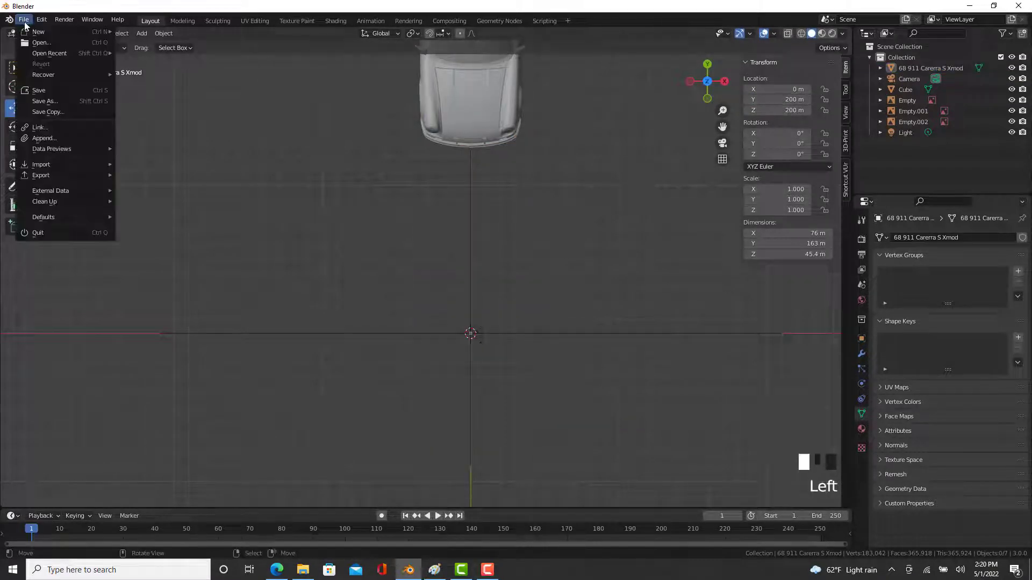
mouse_move(53, 167)
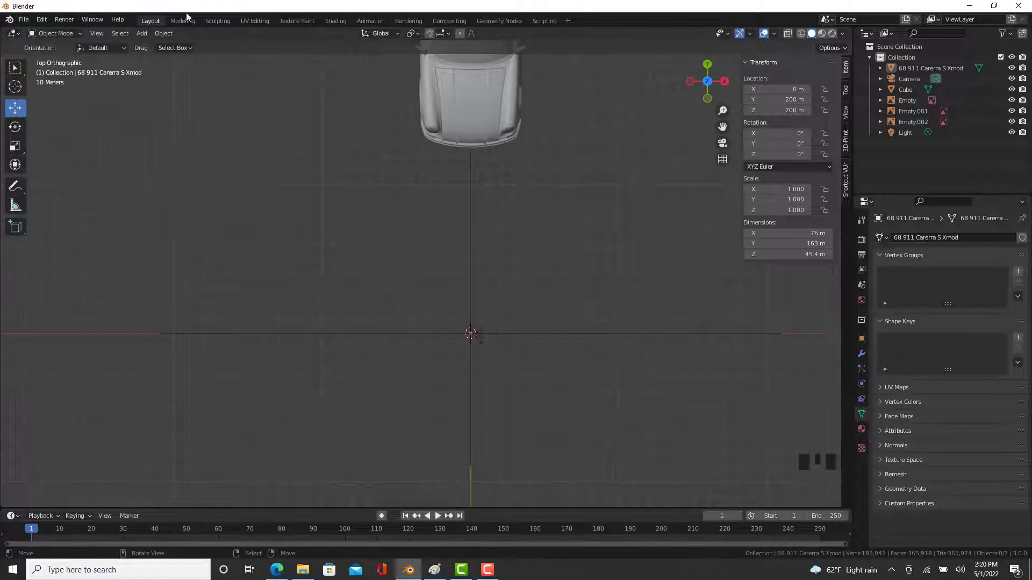
click(142, 32)
mouse_move(168, 164)
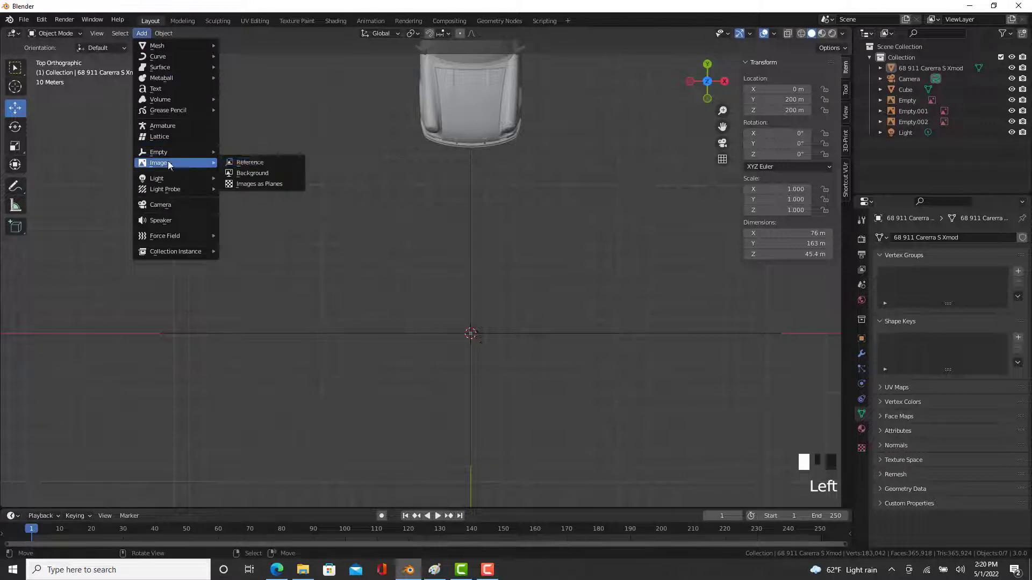
click(252, 173)
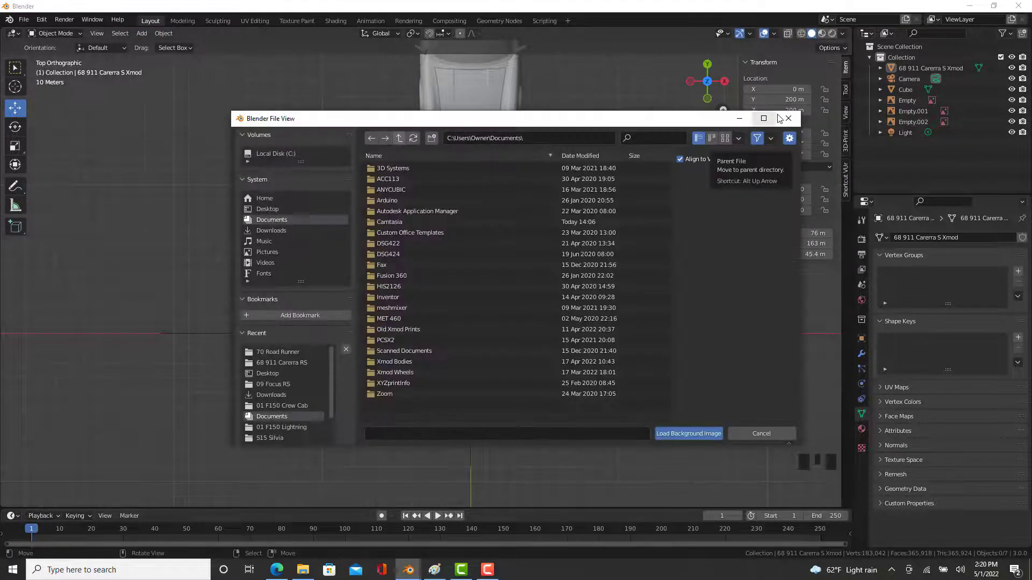
click(782, 118)
Add the Plymouth Road Runner blueprint JPG as a fourth reference image aligned to the top view.
click(142, 33)
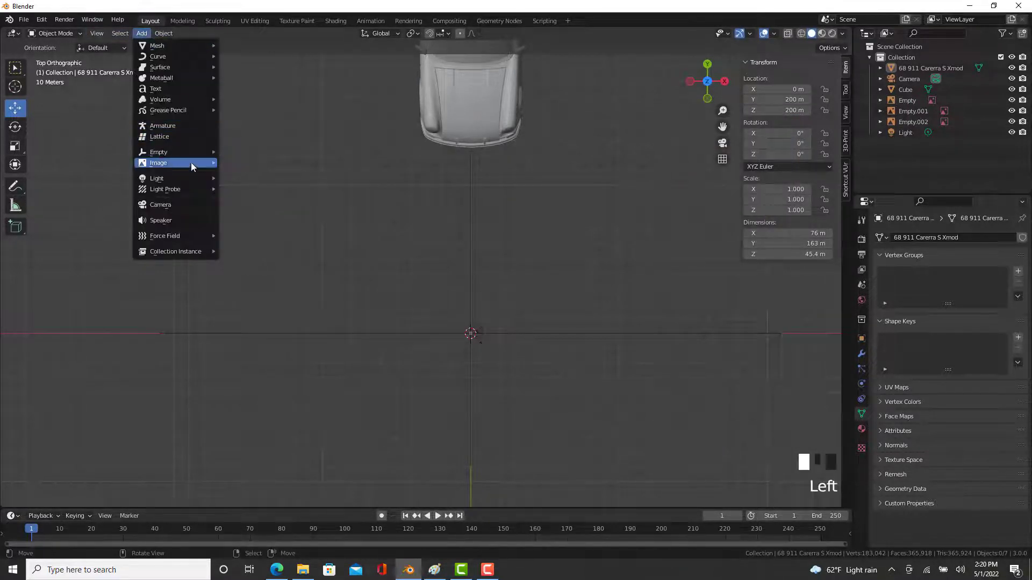
mouse_move(192, 164)
click(257, 162)
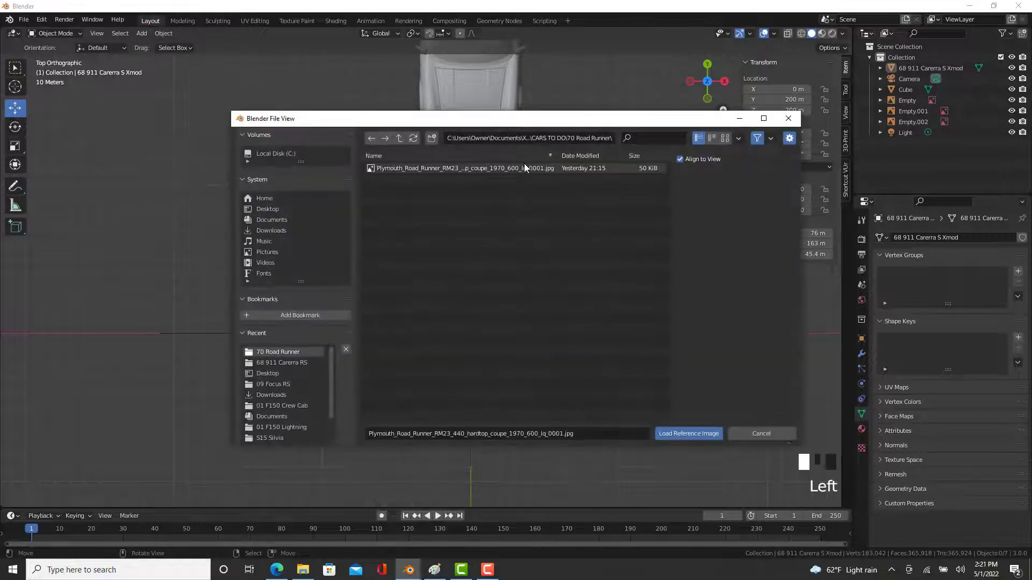
double_click(525, 167)
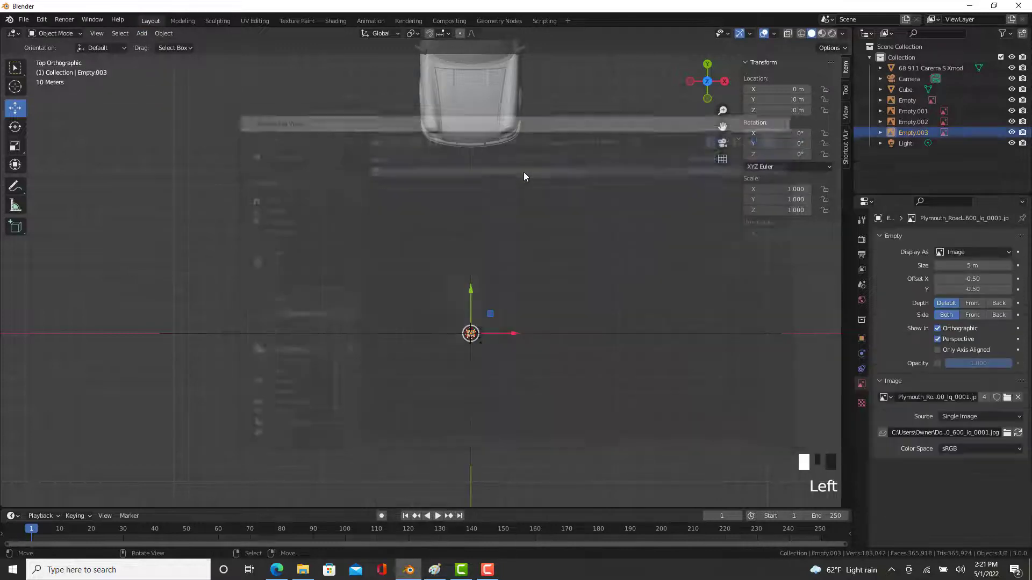
Set the top-view blueprint's scale to 50 in X, Y and Z.
click(789, 190)
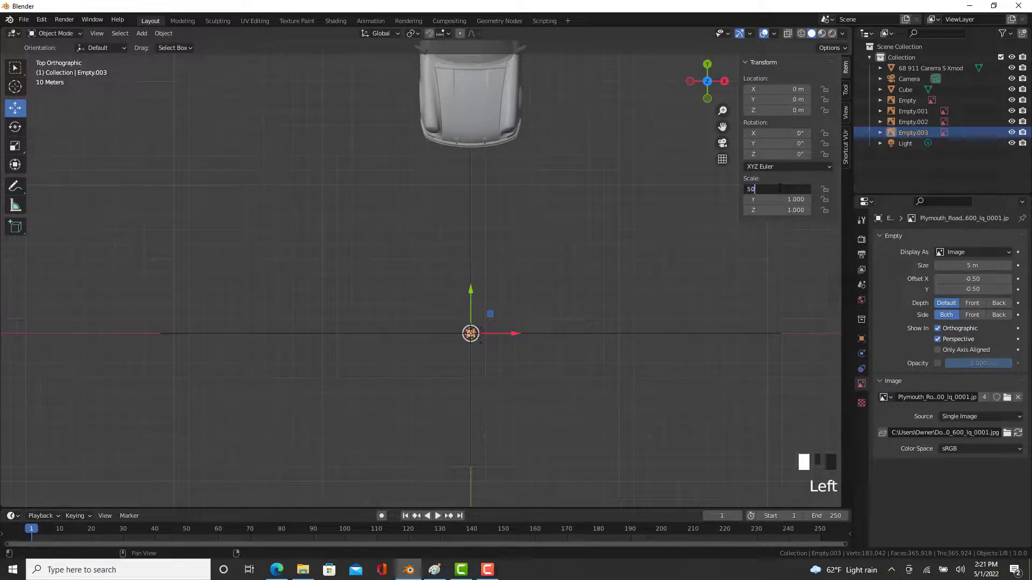
key(Return)
click(778, 200)
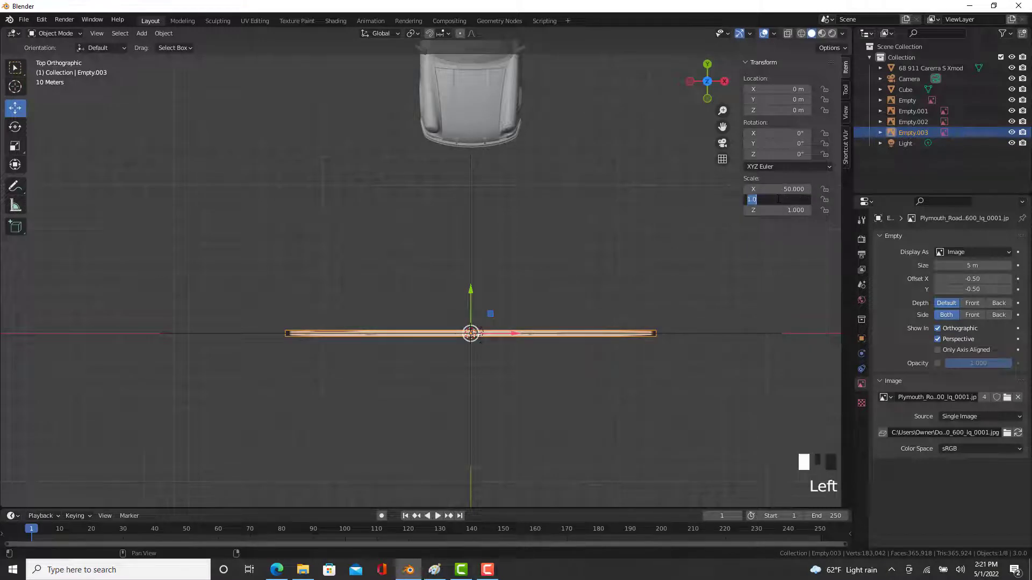
text(50)
key(Tab)
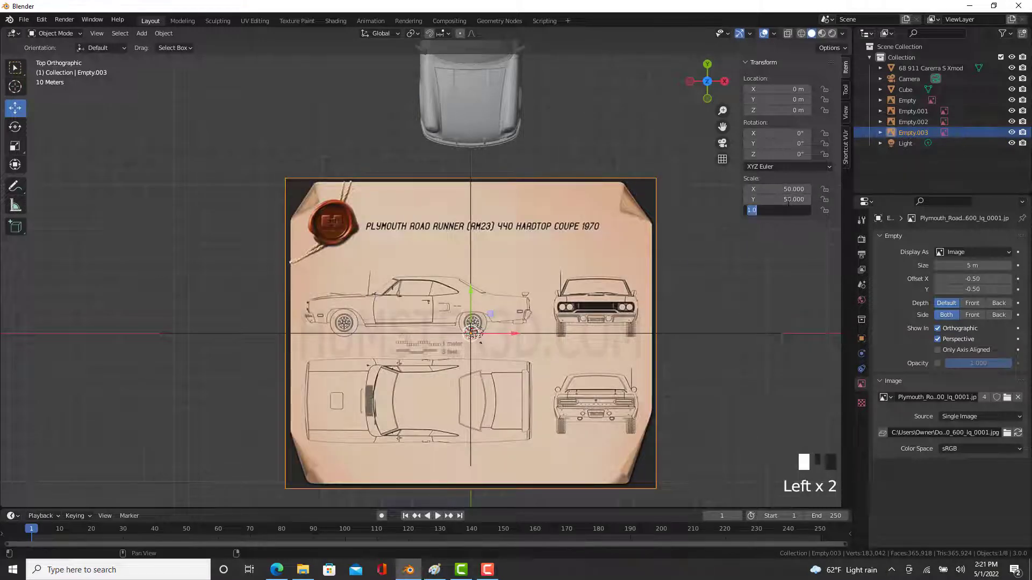
text(50)
key(Return)
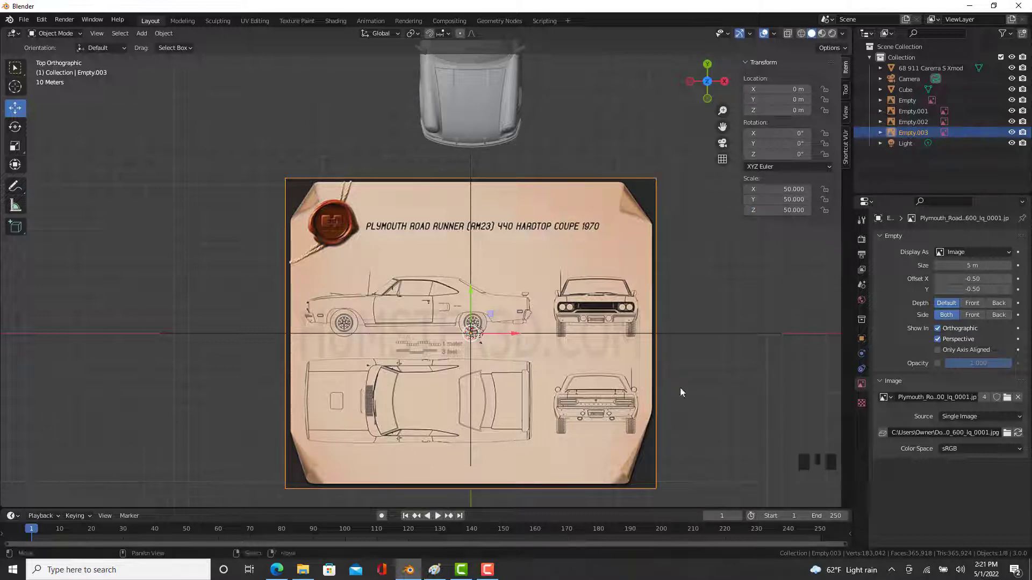
Rotate the top-view blueprint about the Z axis with an exact angle of -90°.
key(r)
click(192, 480)
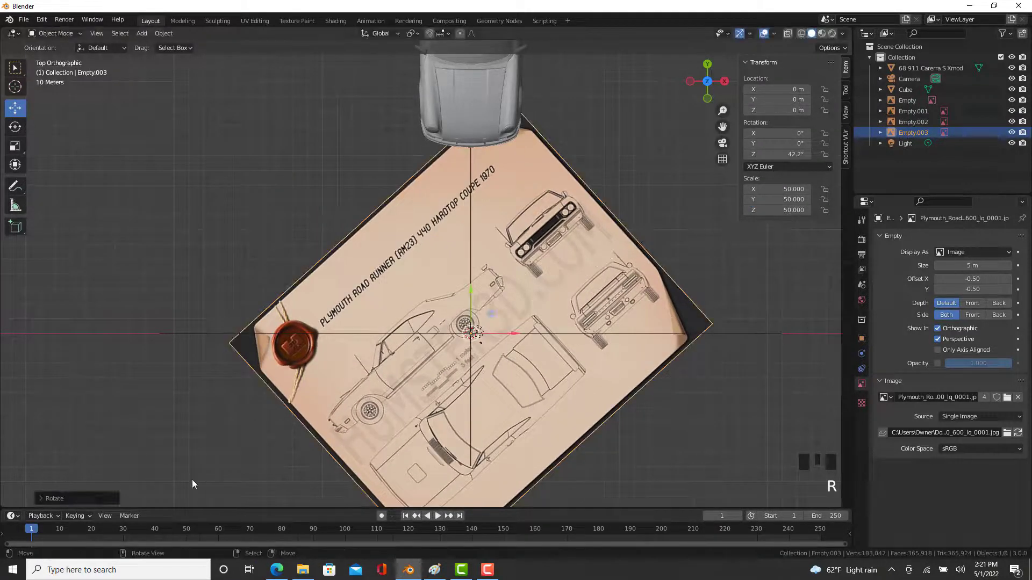
click(54, 499)
click(118, 461)
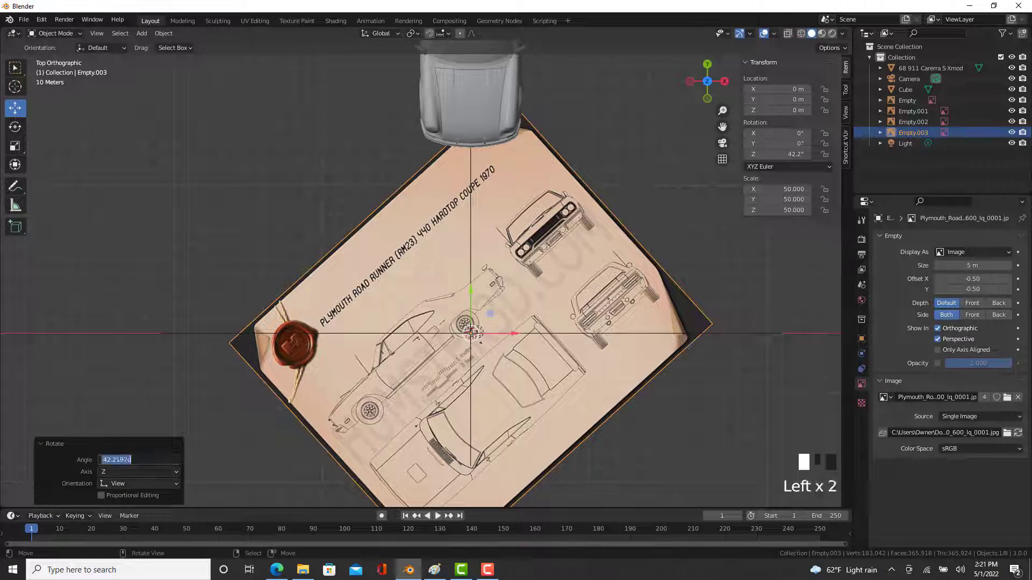
text(-90)
key(Return)
Shift the top-view blueprint to about -45.9 m in X and check the car's plan drawing for centring on the Y axis.
scroll(500, 361, up, 3)
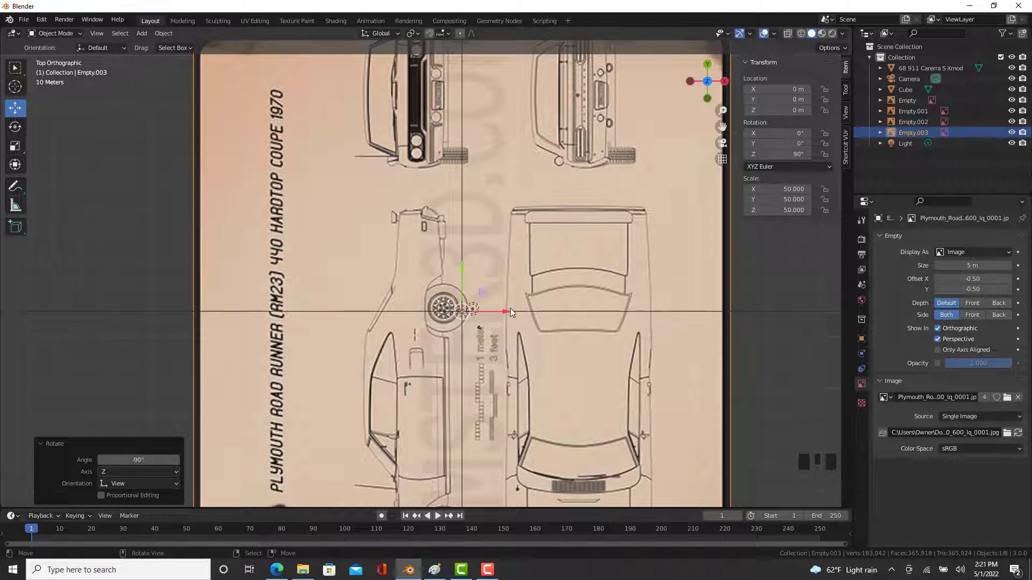
drag(507, 312, 391, 329)
scroll(496, 433, up, 6)
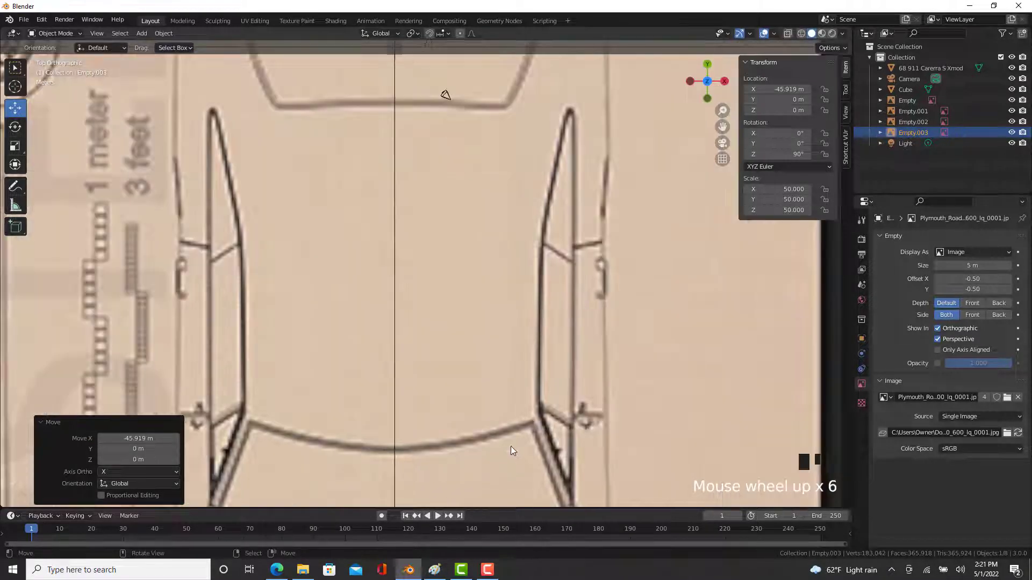
scroll(511, 446, down, 10)
scroll(498, 458, up, 6)
scroll(482, 451, up, 4)
scroll(424, 167, down, 2)
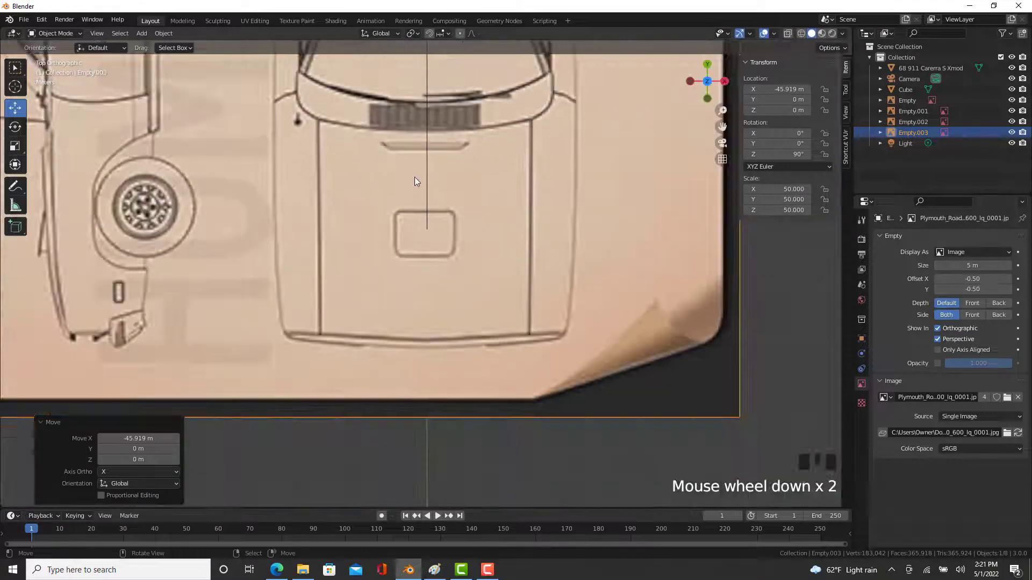
shift+middle_drag(482, 152, 488, 172)
shift+middle_drag(504, 291, 444, 355)
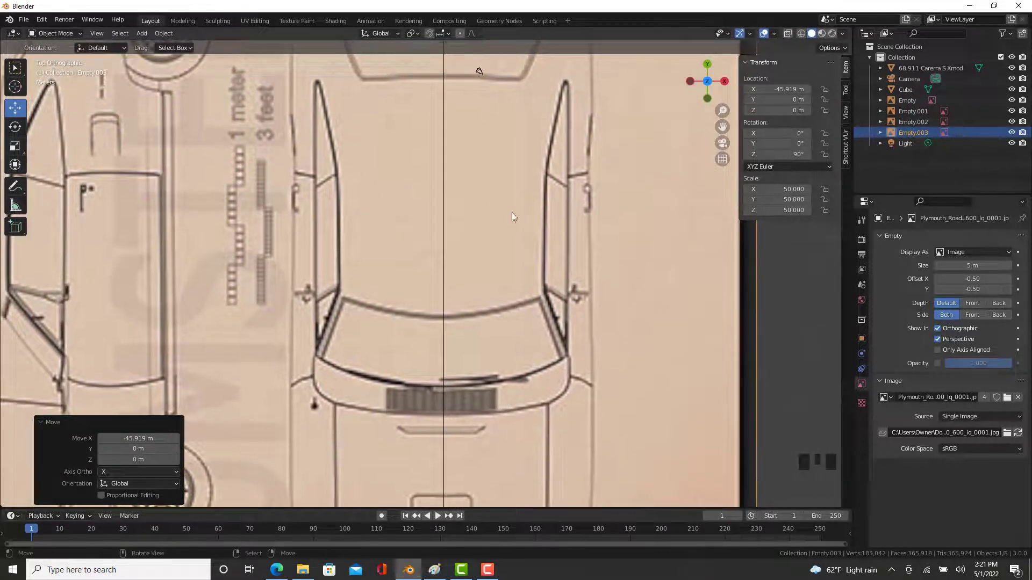
Shift the top-view blueprint to about -45.7 m in X and 35.5 m in Y to centre the plan drawing on the origin.
scroll(518, 268, up, 1)
scroll(508, 282, down, 4)
shift+middle_drag(508, 282, 487, 222)
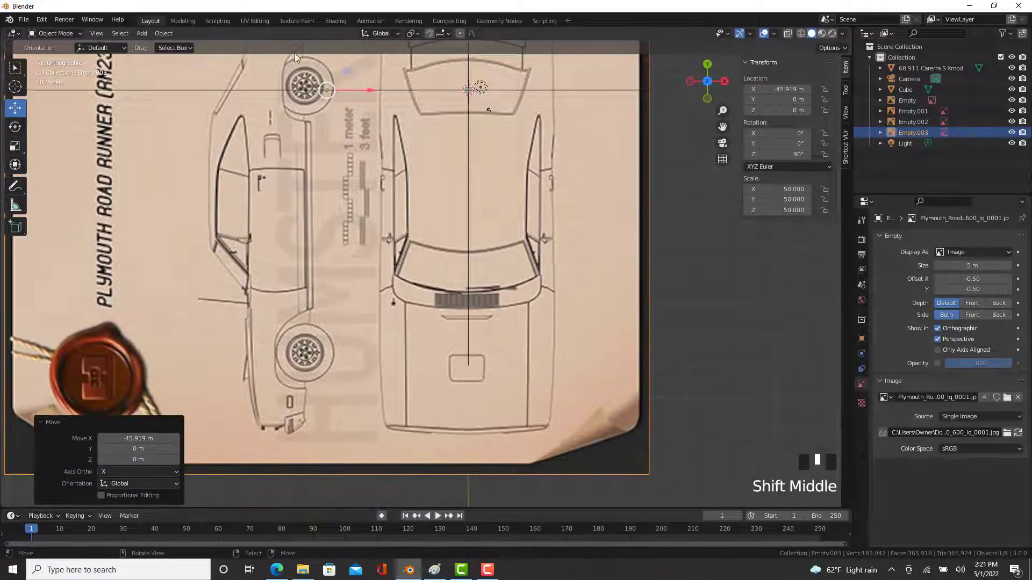
drag(358, 93, 373, 96)
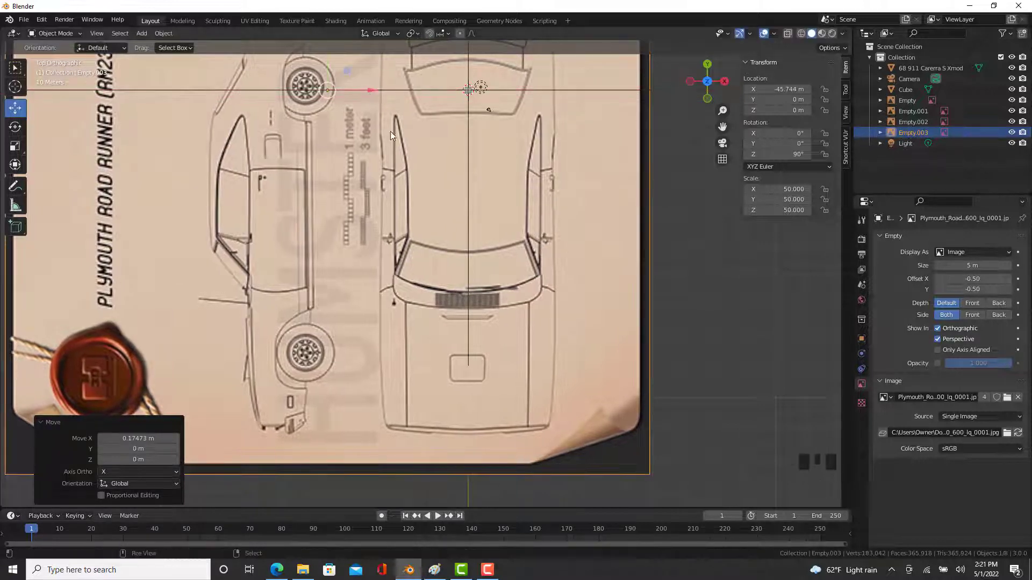
scroll(409, 121, up, 2)
shift+middle_drag(409, 121, 356, 199)
drag(355, 198, 368, 103)
scroll(360, 152, up, 2)
scroll(439, 237, down, 4)
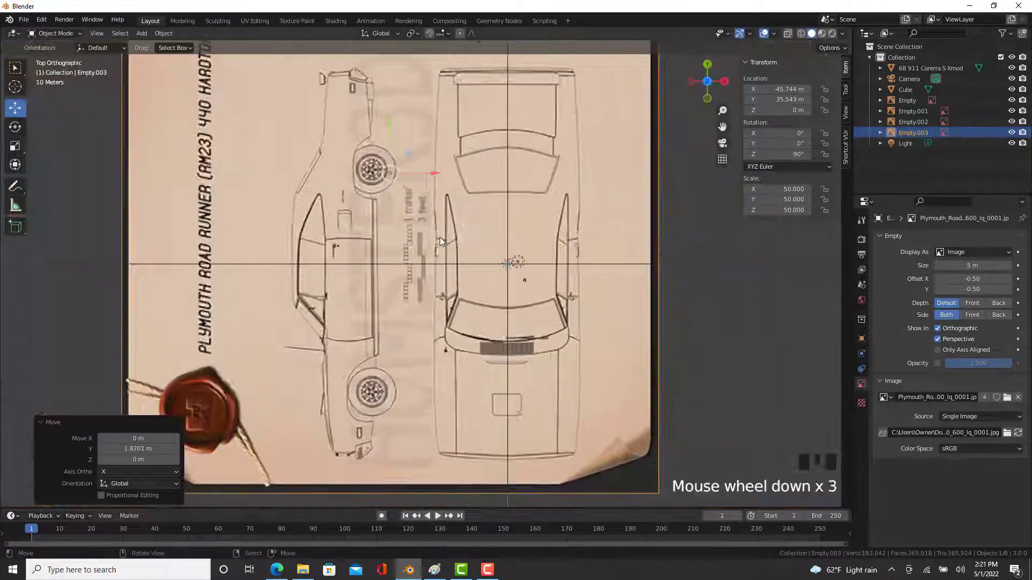
Restrict the top-view blueprint to axis-aligned views only, turn off its display in perspective, and deselect it.
scroll(479, 247, up, 3)
mouse_move(525, 294)
middle_down()
mouse_move(489, 212)
mouse_move(524, 310)
middle_up()
click(957, 350)
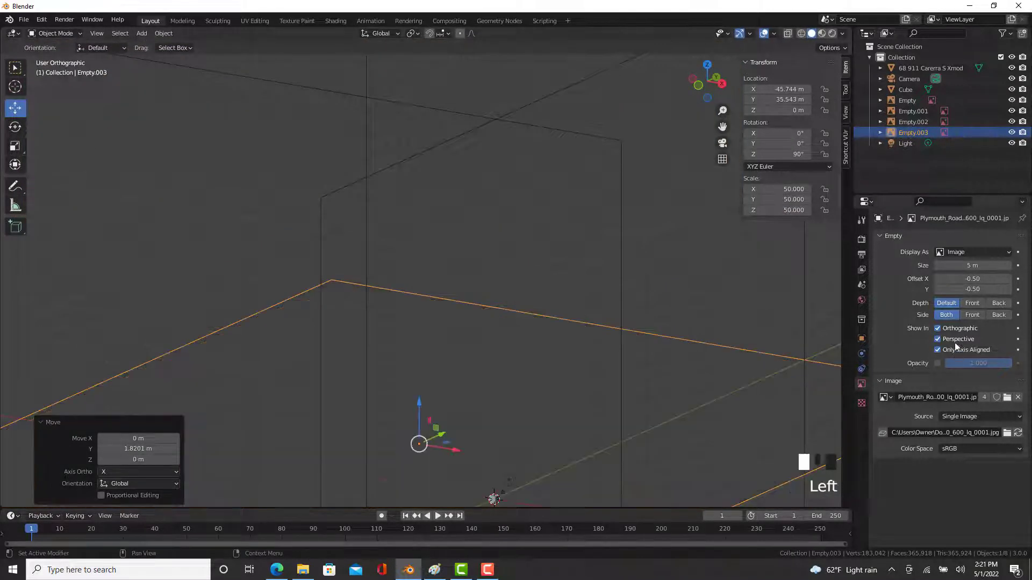
click(955, 339)
scroll(760, 446, down, 4)
right_click(785, 428)
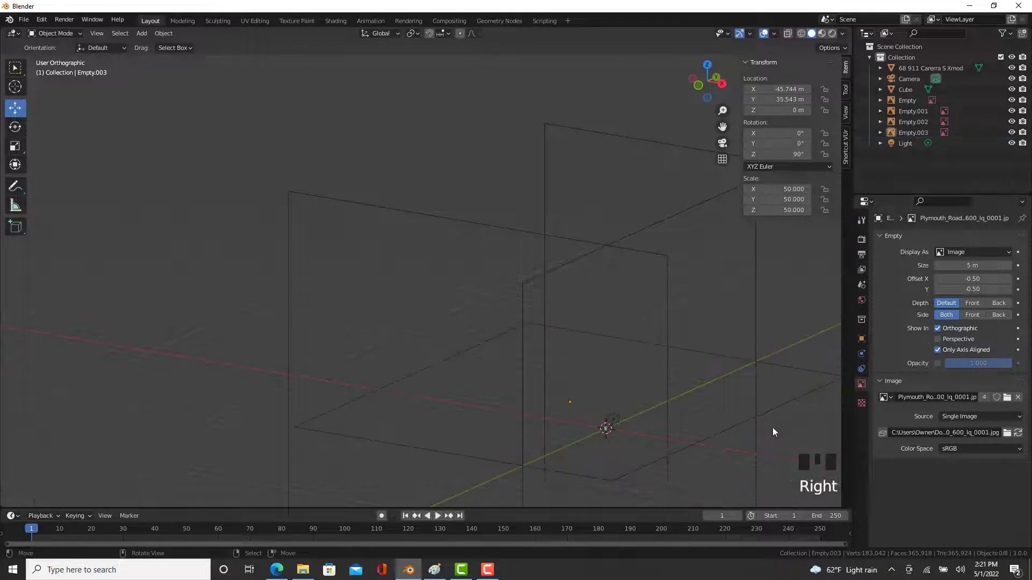
middle_drag(774, 431, 545, 438)
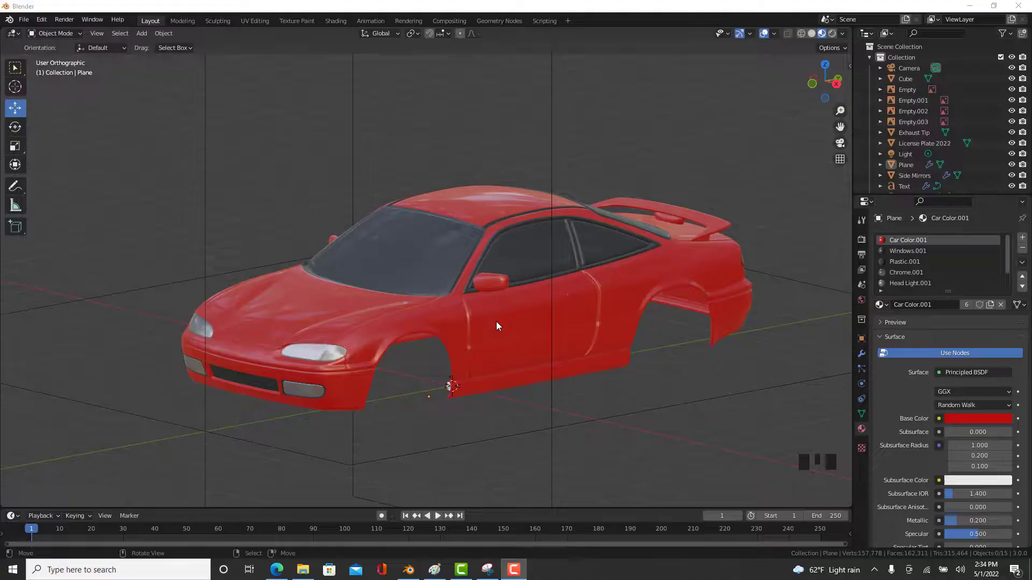
Review the finished red car body and the materials in its material slots.
mouse_move(556, 323)
middle_down()
mouse_move(610, 330)
mouse_move(541, 331)
mouse_move(571, 318)
mouse_move(568, 326)
middle_up()
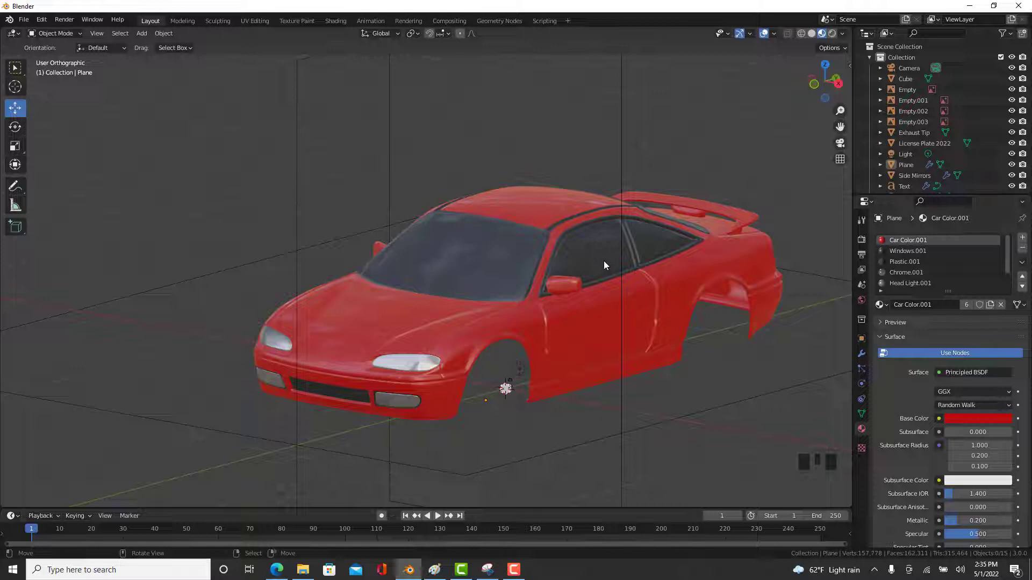
scroll(951, 271, down, 4)
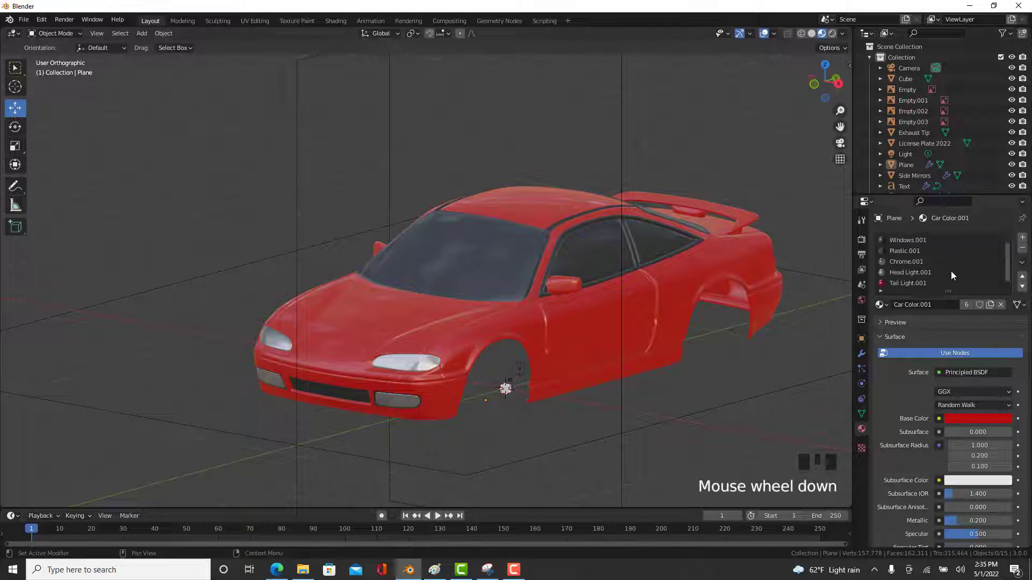
scroll(925, 278, up, 1)
scroll(925, 278, up, 4)
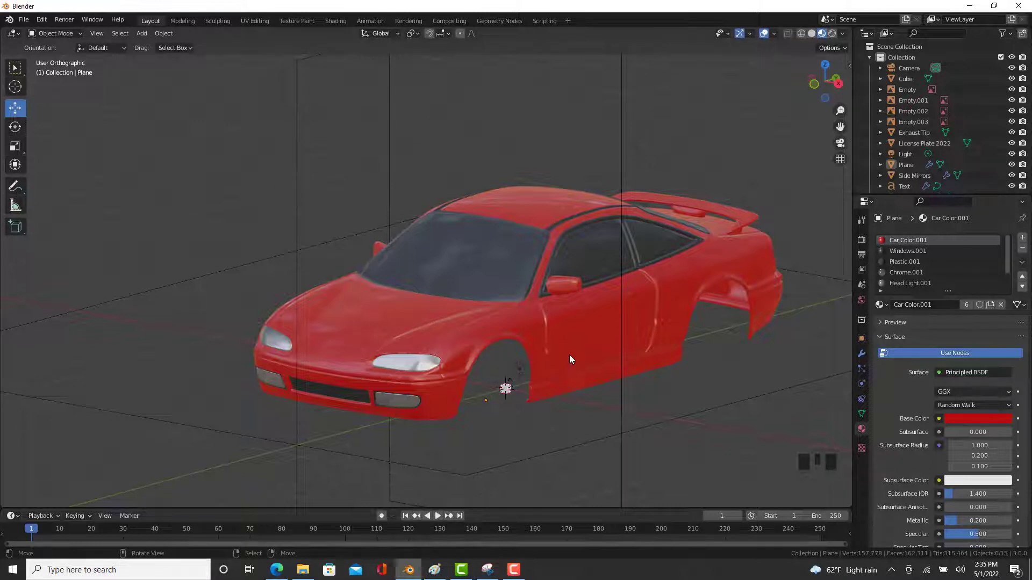
Delete the default cube beneath the red car body.
middle_drag(552, 384, 485, 350)
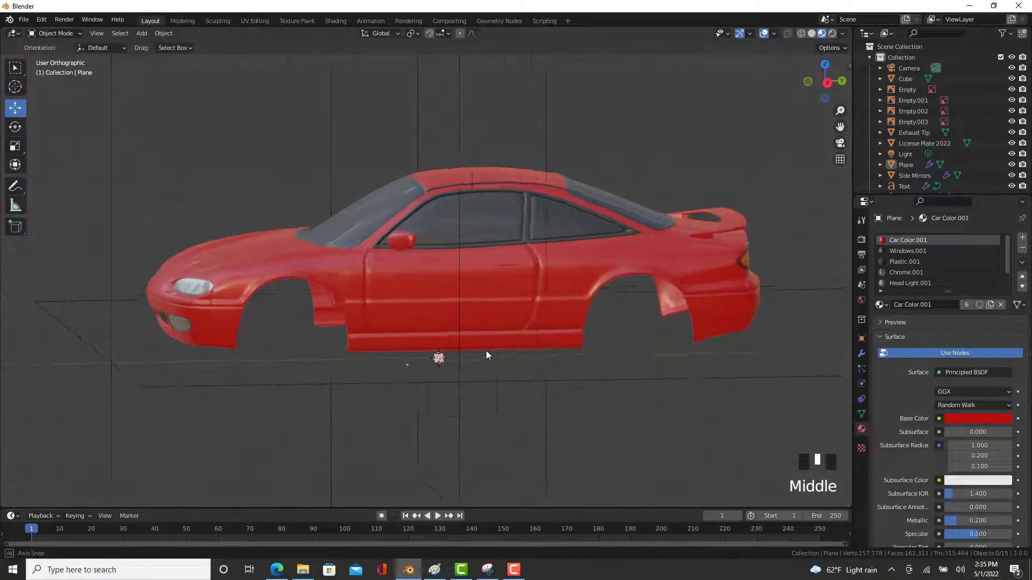
scroll(517, 333, up, 2)
scroll(517, 337, up, 6)
right_click(473, 346)
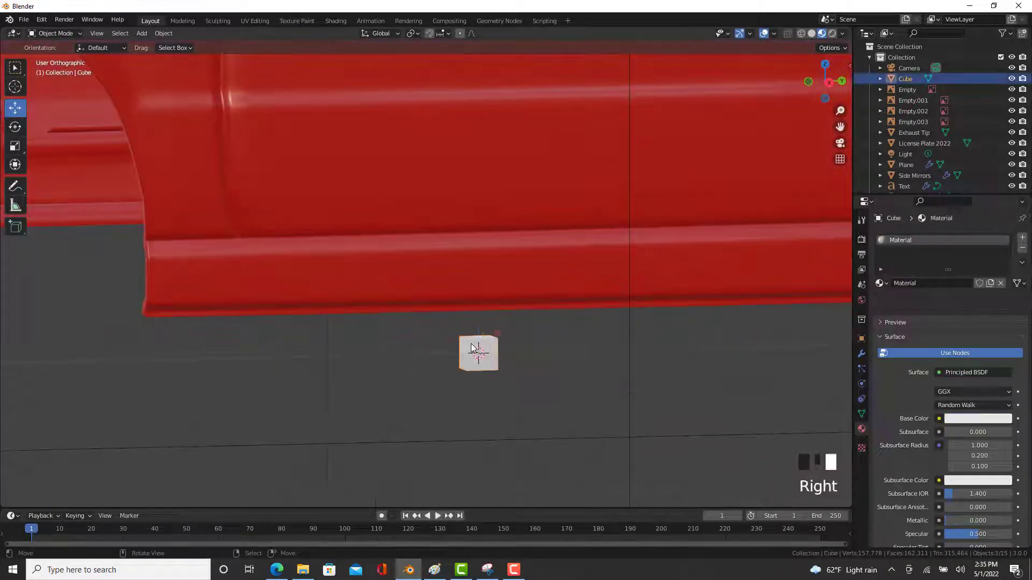
key(x)
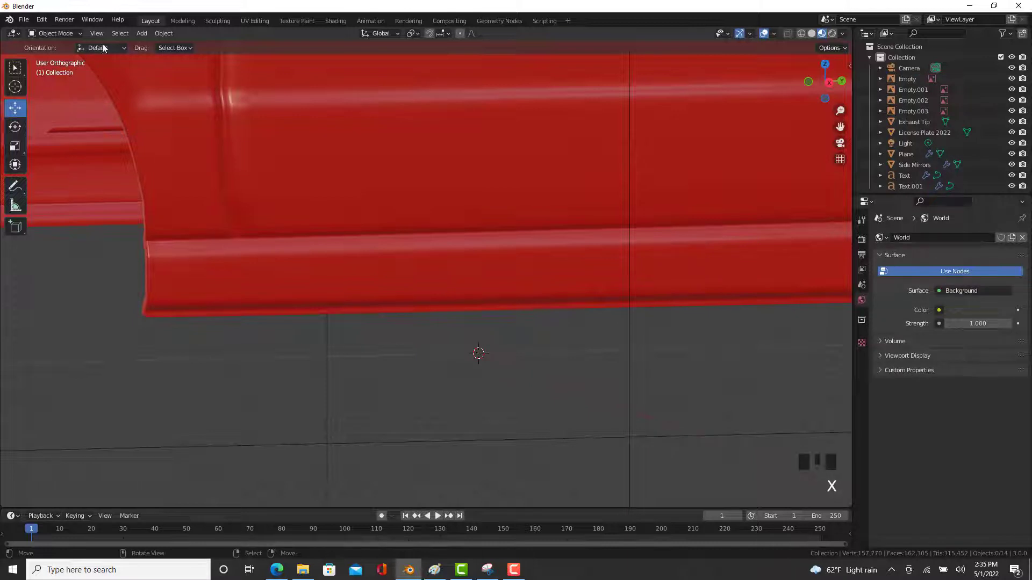
Add a 2 m mesh plane at the world origin.
click(141, 34)
mouse_move(161, 45)
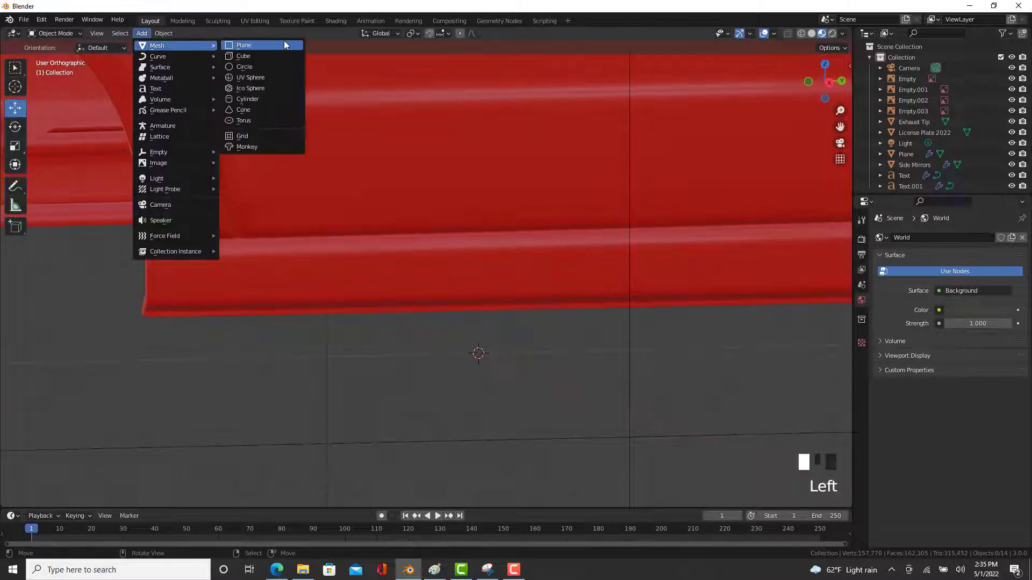
click(255, 46)
scroll(485, 334, down, 4)
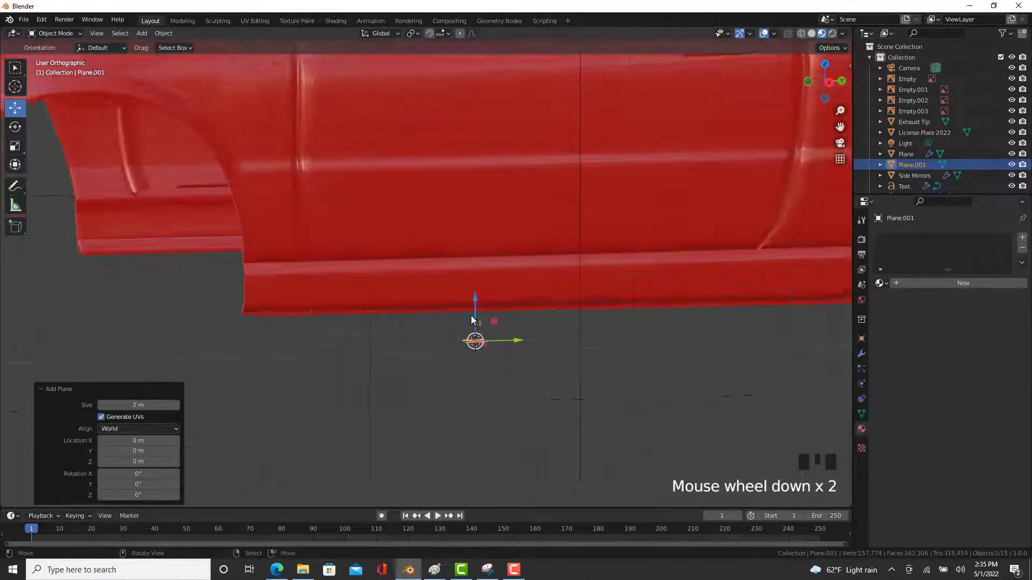
middle_drag(485, 334, 739, 338)
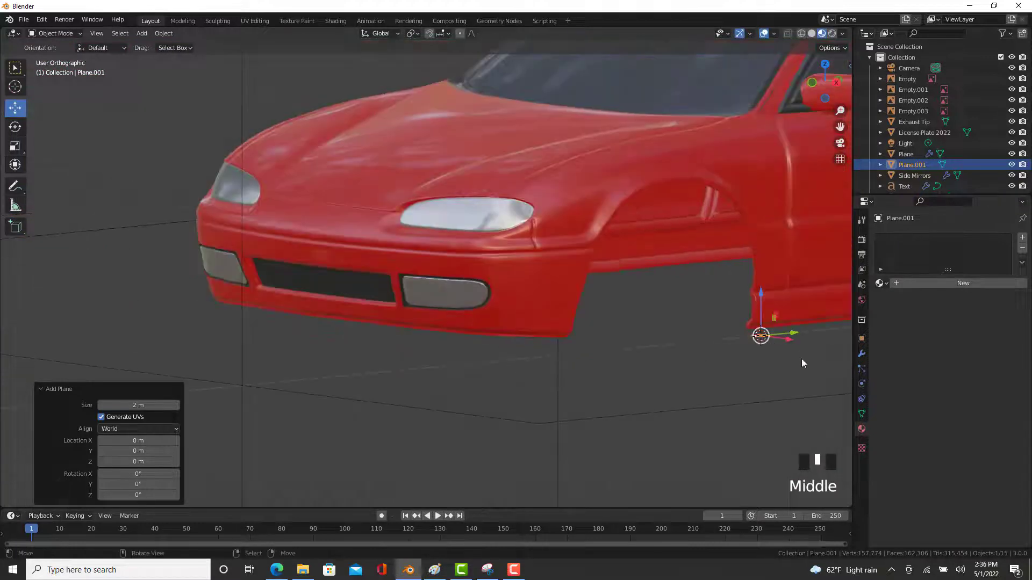
shift+middle_drag(805, 364, 595, 291)
scroll(595, 290, up, 7)
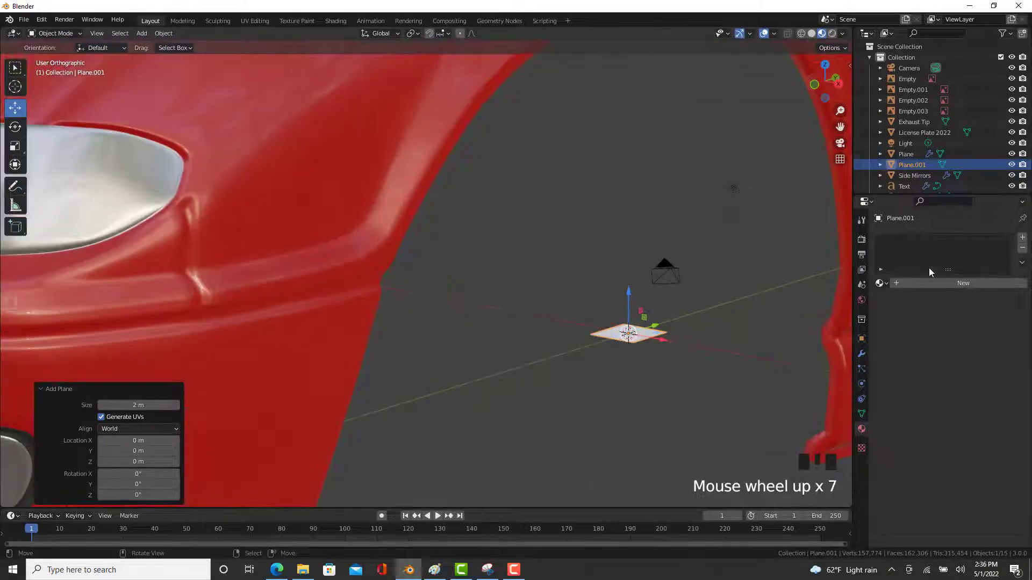
Add a Mirror modifier on the X axis to the new plane and enable Clipping.
click(861, 354)
click(905, 237)
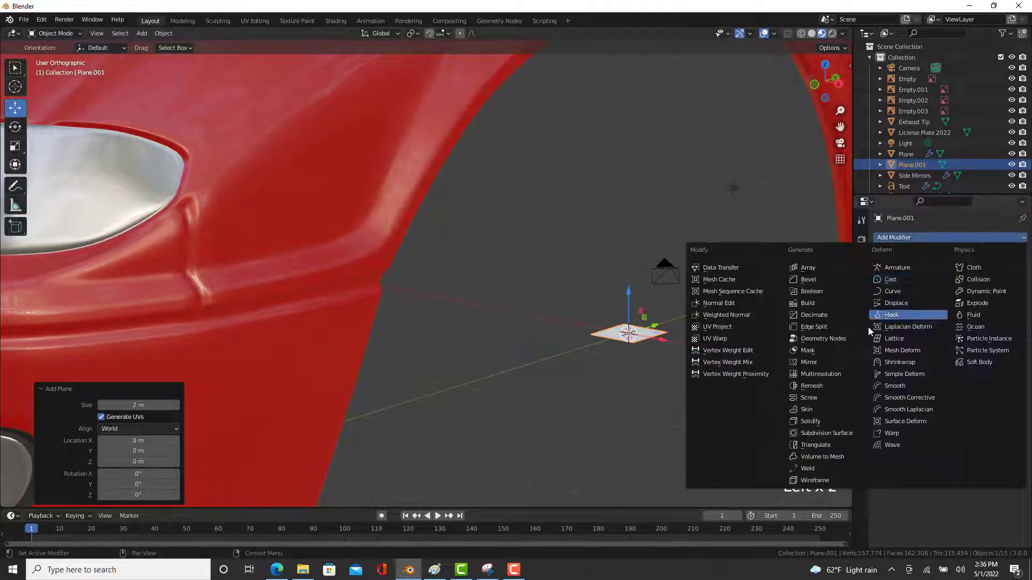
click(812, 363)
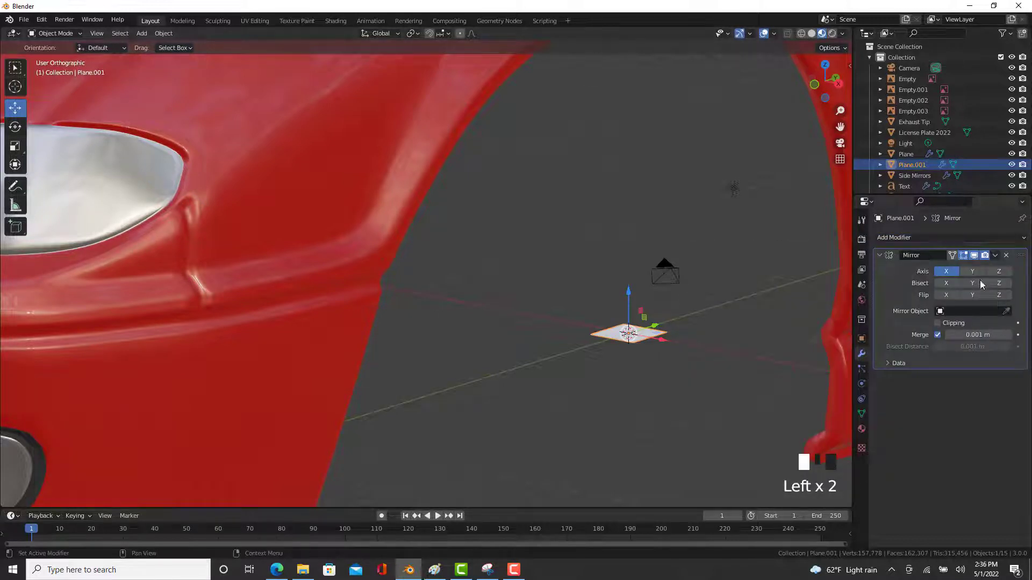
click(937, 323)
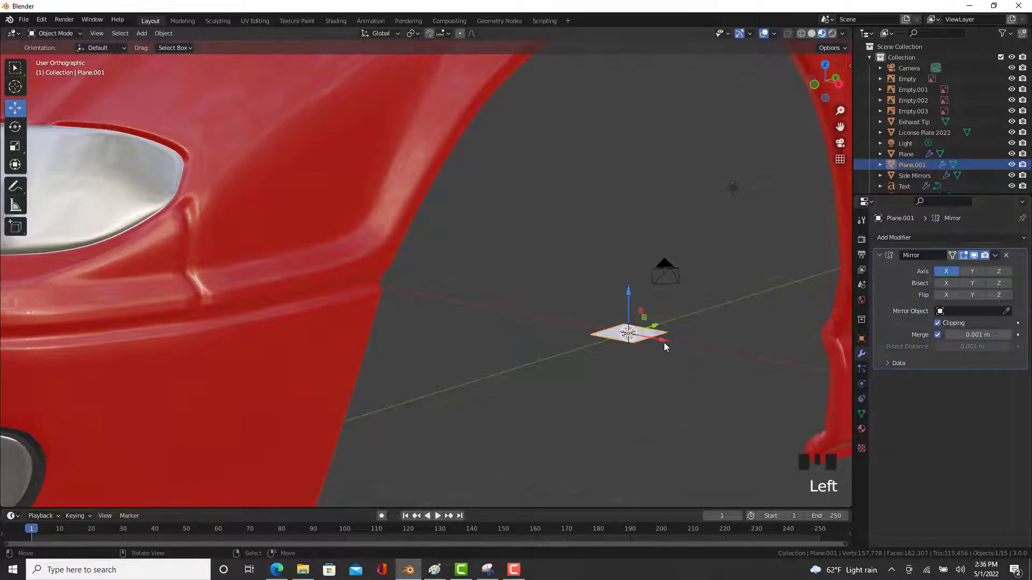
In Edit Mode, shift the plane's whole mesh outward along X so the mirrored shape forms a longer strip.
key(Tab)
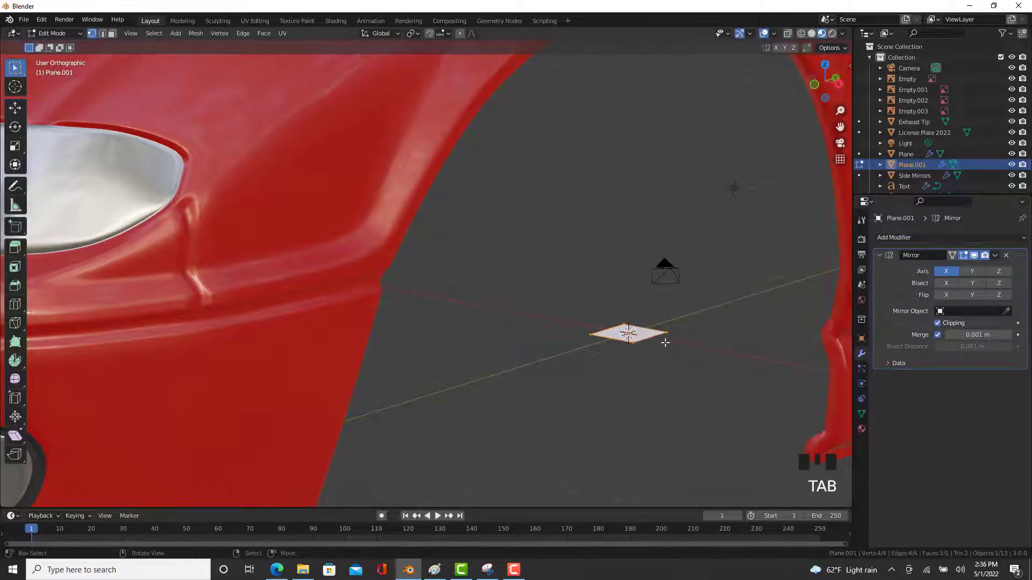
click(15, 108)
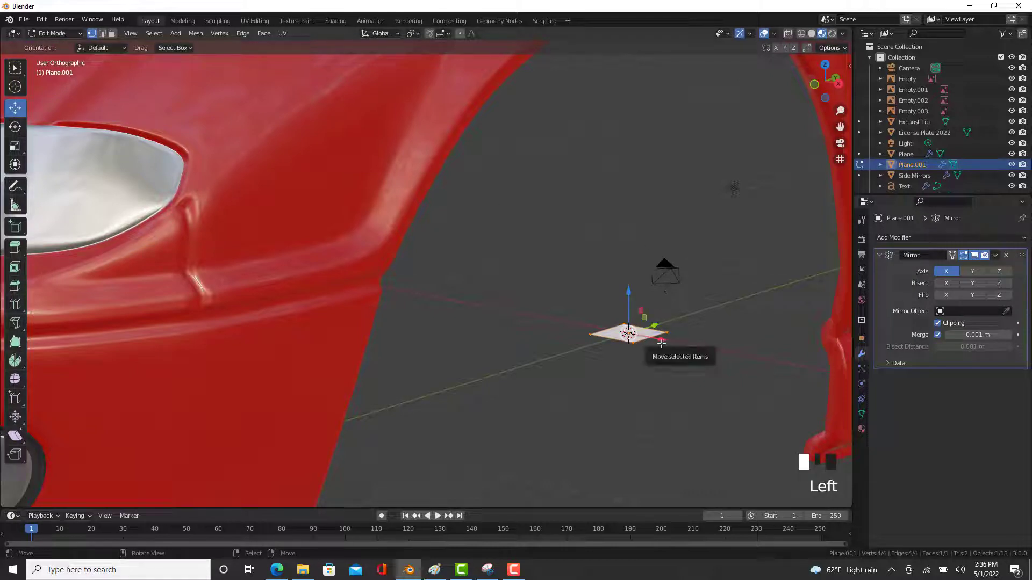
drag(661, 344, 692, 356)
key(Tab)
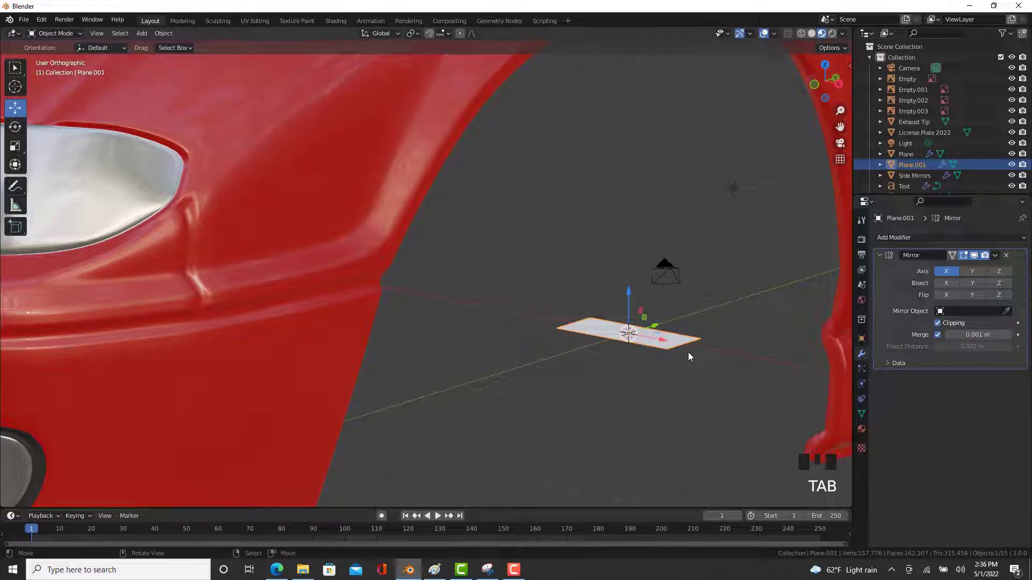
Link the red car body's materials to the mirrored plane.
scroll(691, 349, down, 4)
middle_drag(676, 356, 593, 346)
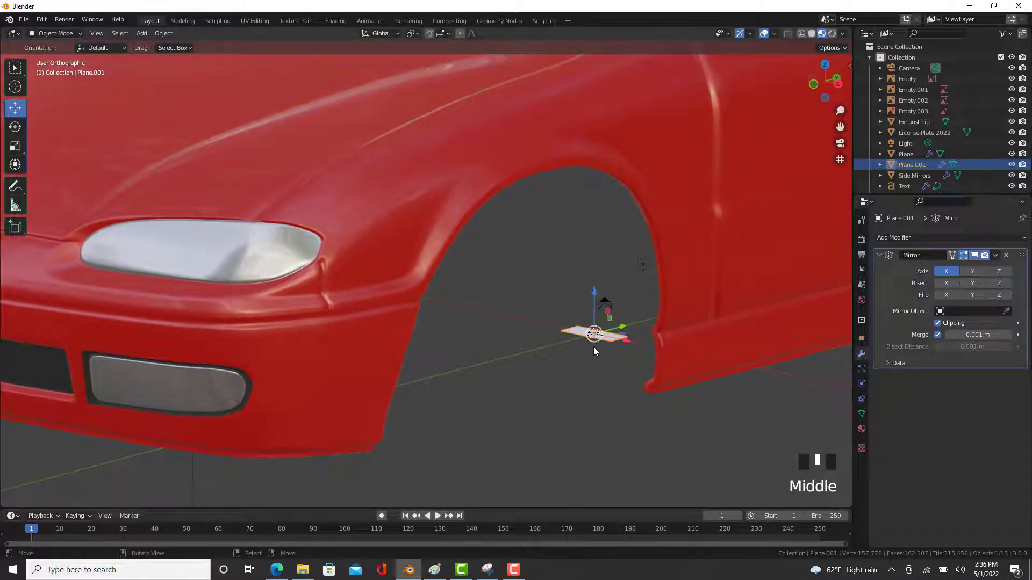
scroll(687, 346, down, 4)
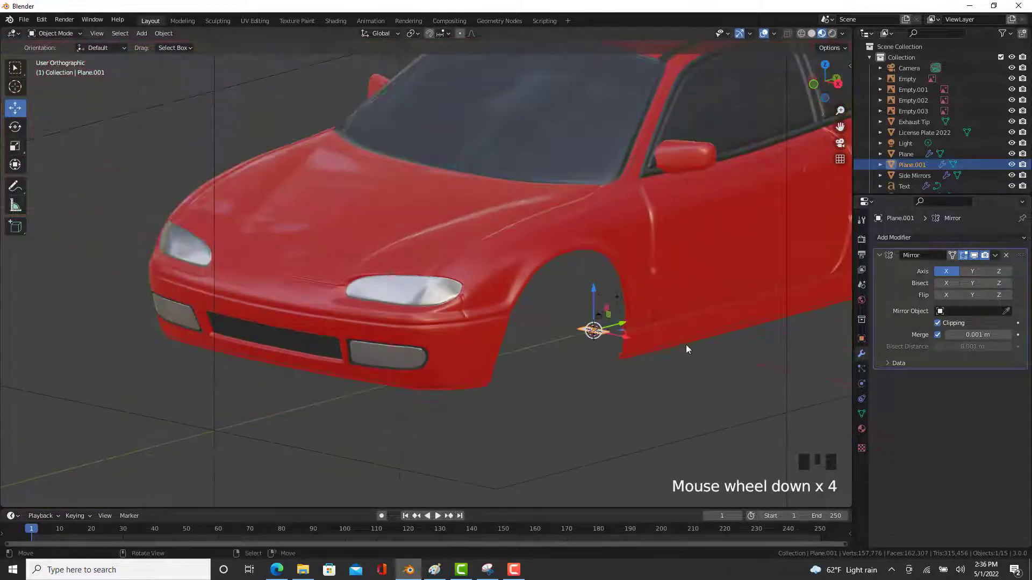
shift+middle_drag(678, 364, 613, 390)
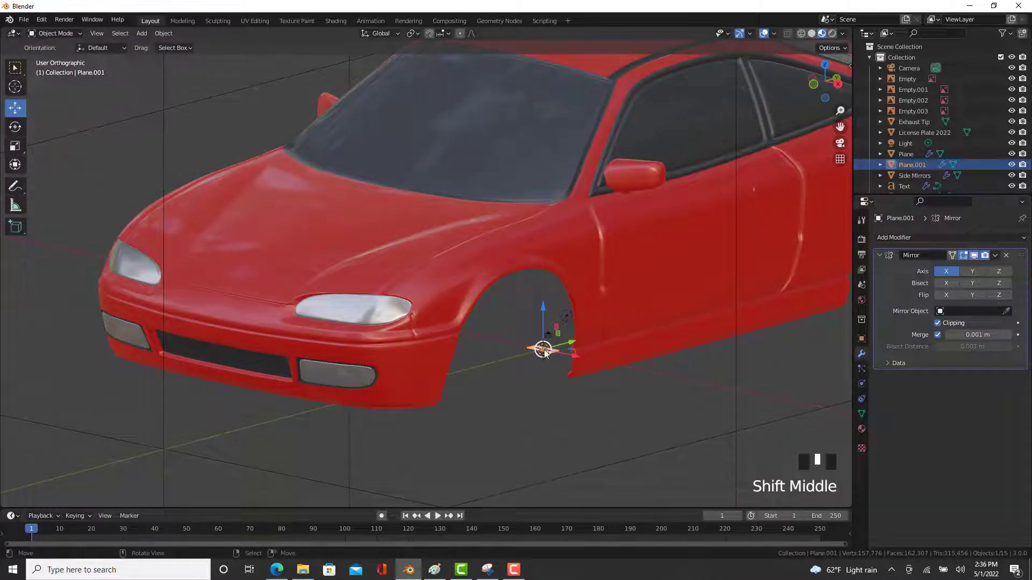
shift+right_click(651, 349)
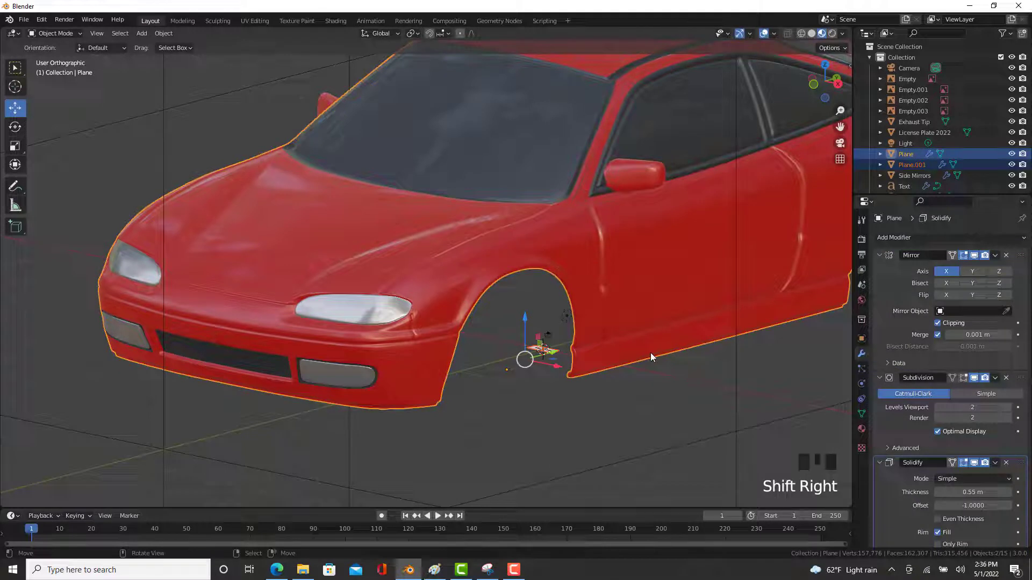
key(ctrl+l)
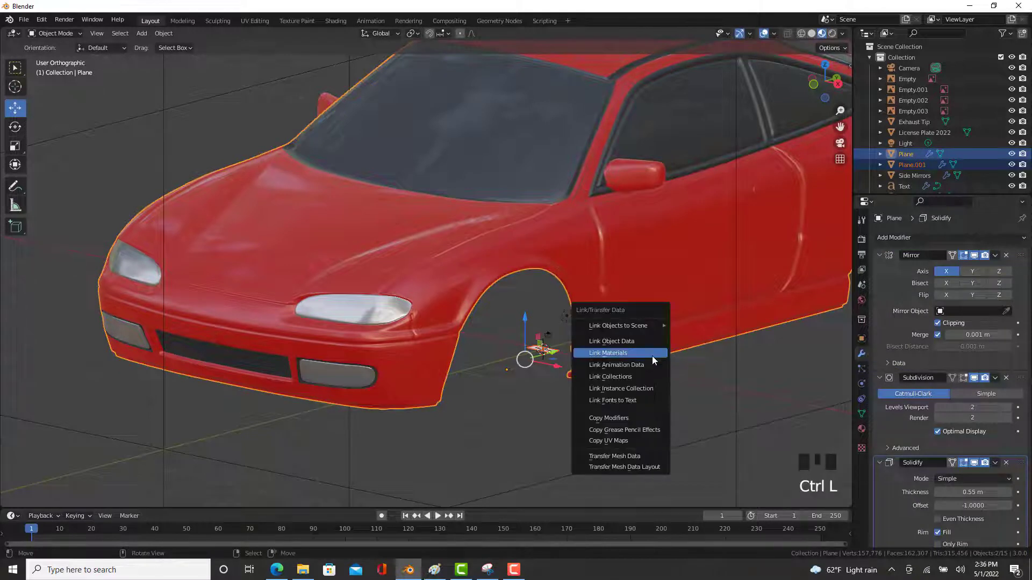
click(652, 355)
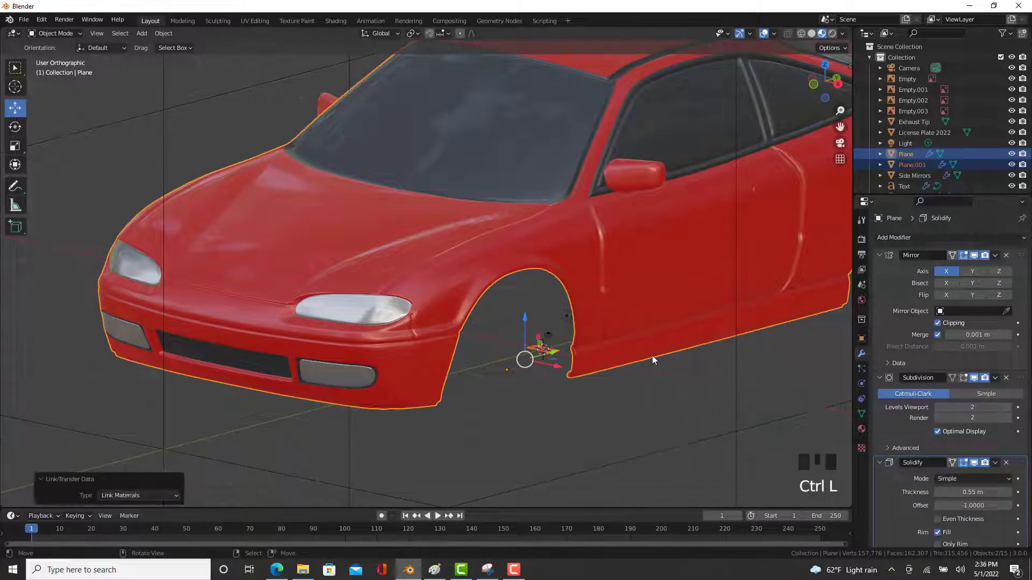
Delete the red car body, keeping the mirrored plane.
right_click(591, 352)
scroll(586, 353, down, 2)
key(x)
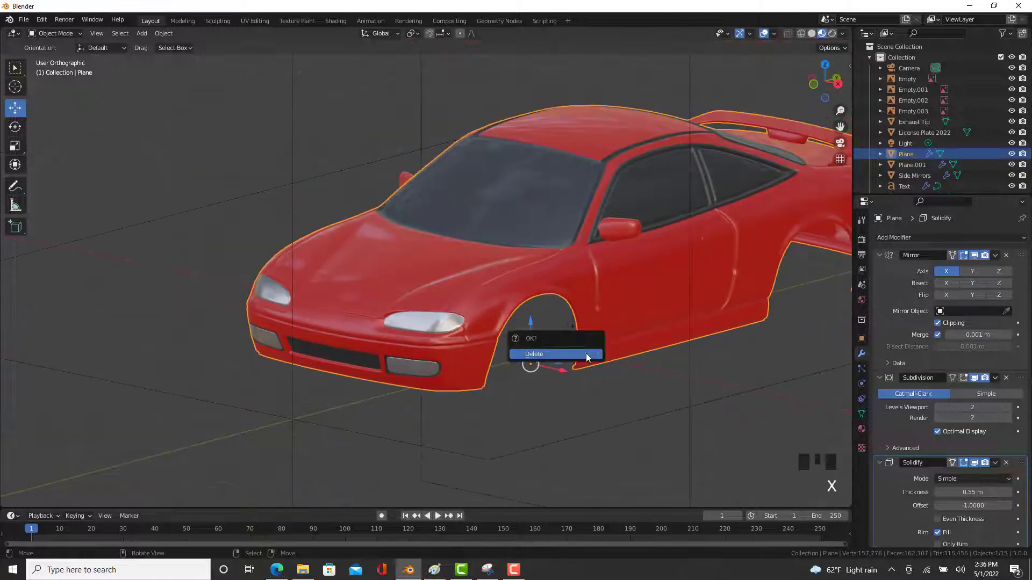
key(x)
Delete the leftover side mirrors, exhaust tip, license plate and both text objects together.
middle_drag(586, 352, 592, 281)
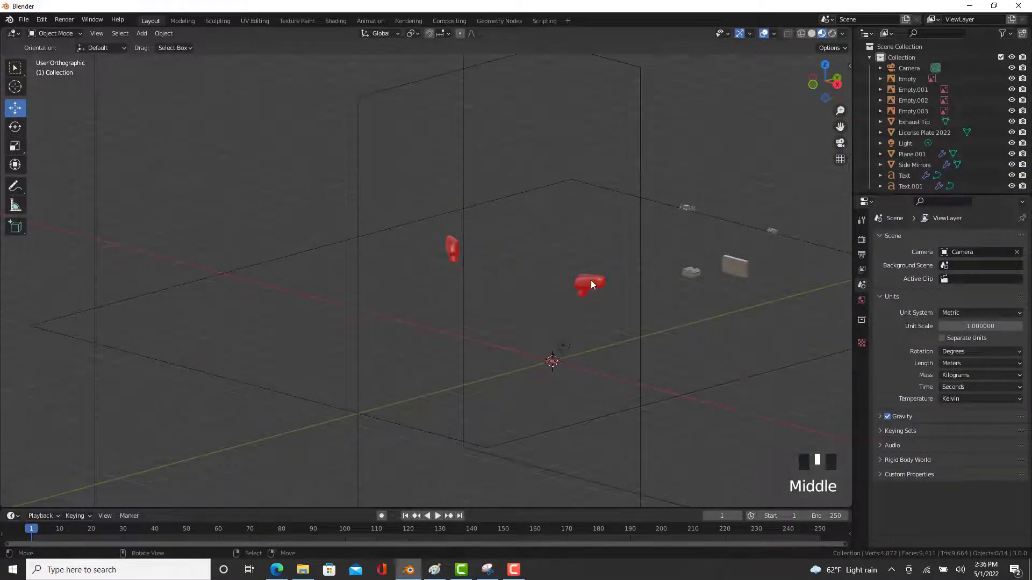
right_click(591, 280)
ctrl+right_click(695, 276)
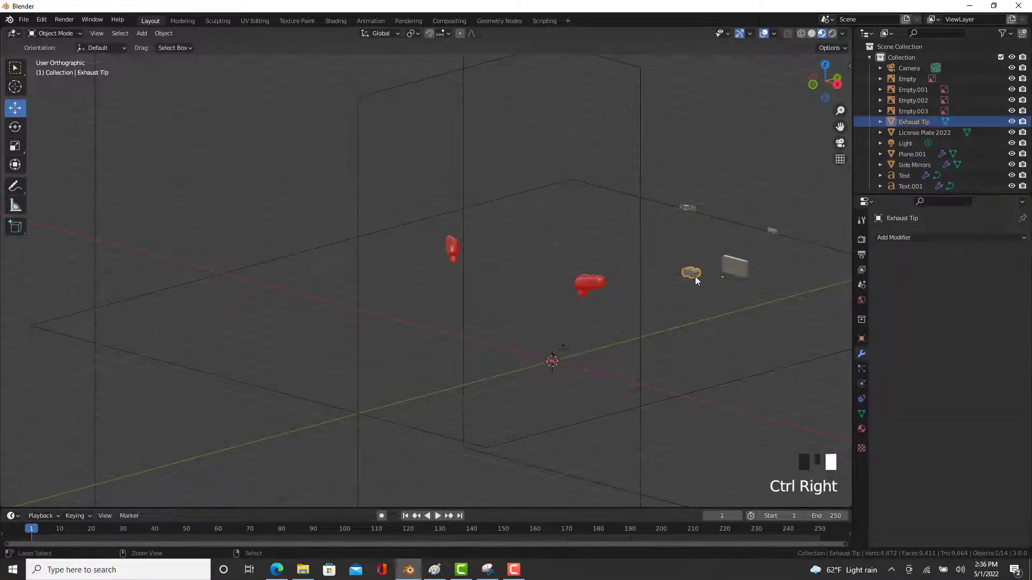
ctrl+right_click(731, 264)
right_click(583, 282)
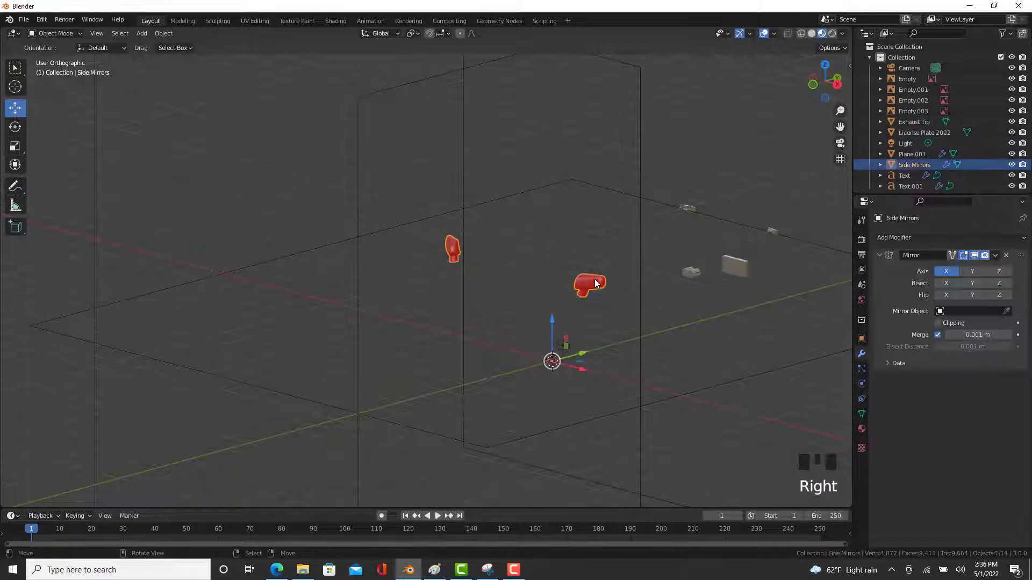
shift+right_click(689, 271)
shift+right_click(741, 269)
shift+right_click(771, 230)
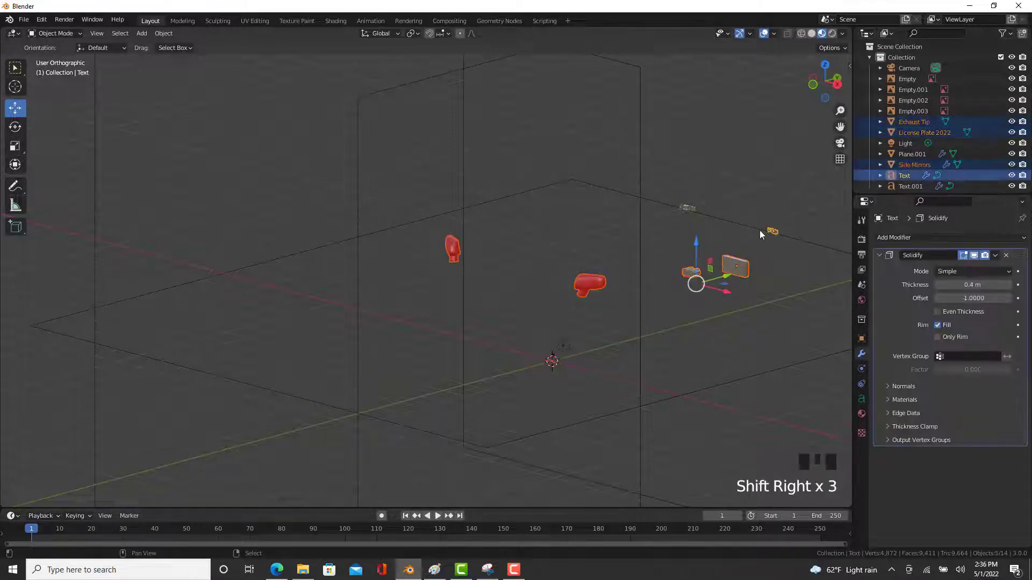
shift+right_click(688, 208)
key(x)
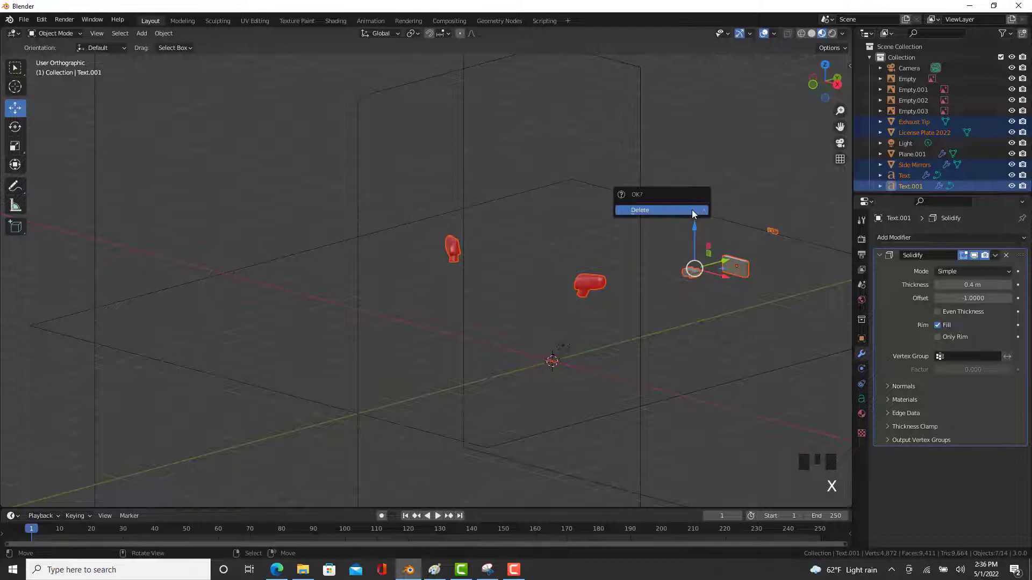
click(692, 210)
scroll(551, 333, up, 8)
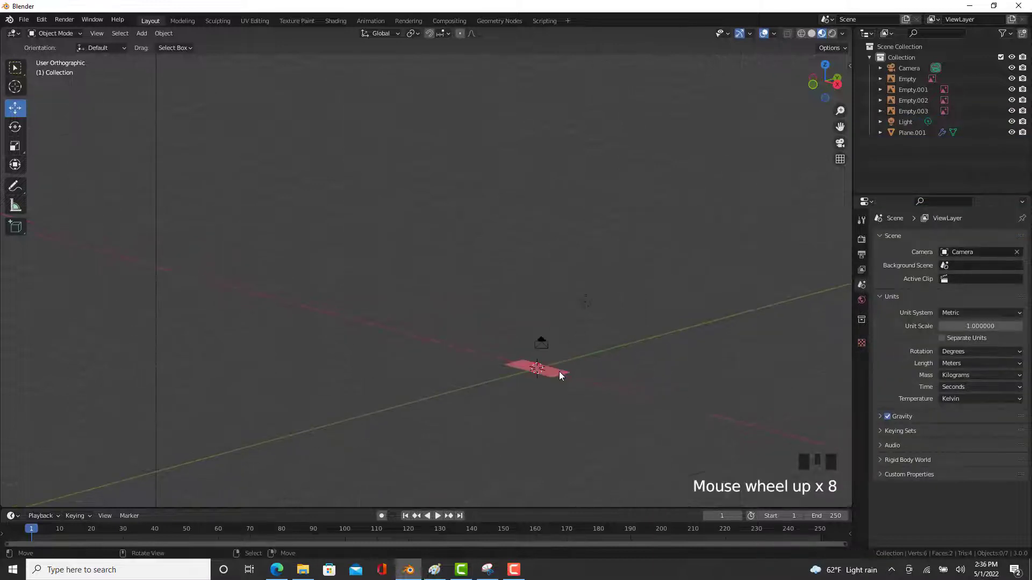
Select the mirrored plane and look over its Car Color.001 material's surface settings.
right_click(559, 371)
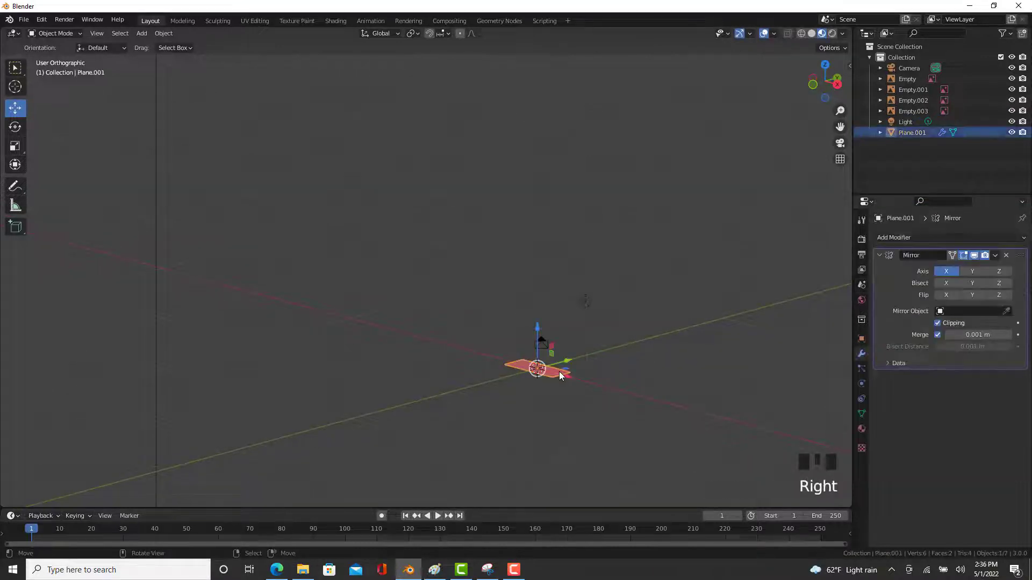
click(861, 428)
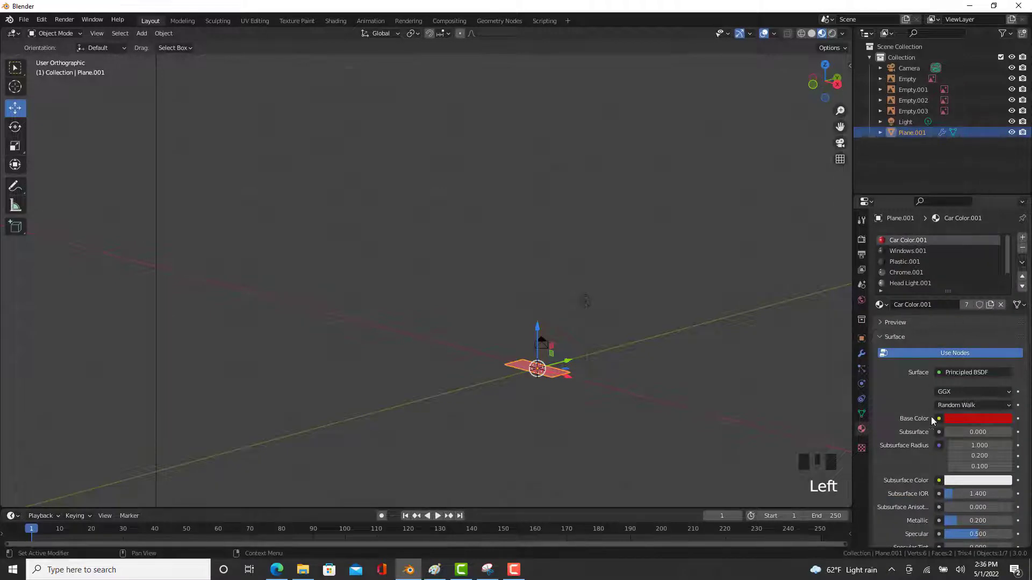
scroll(963, 379, down, 4)
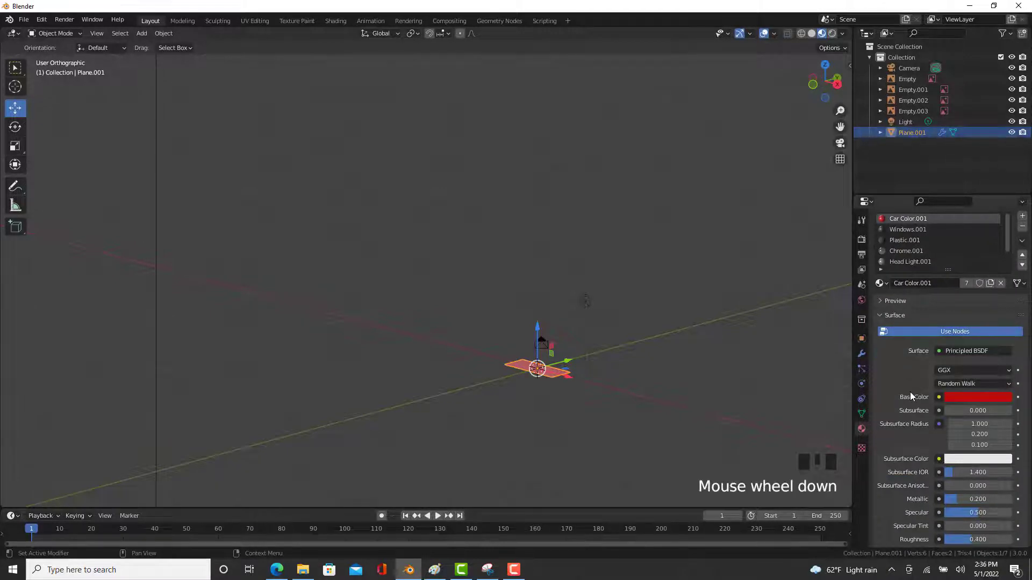
scroll(963, 361, down, 1)
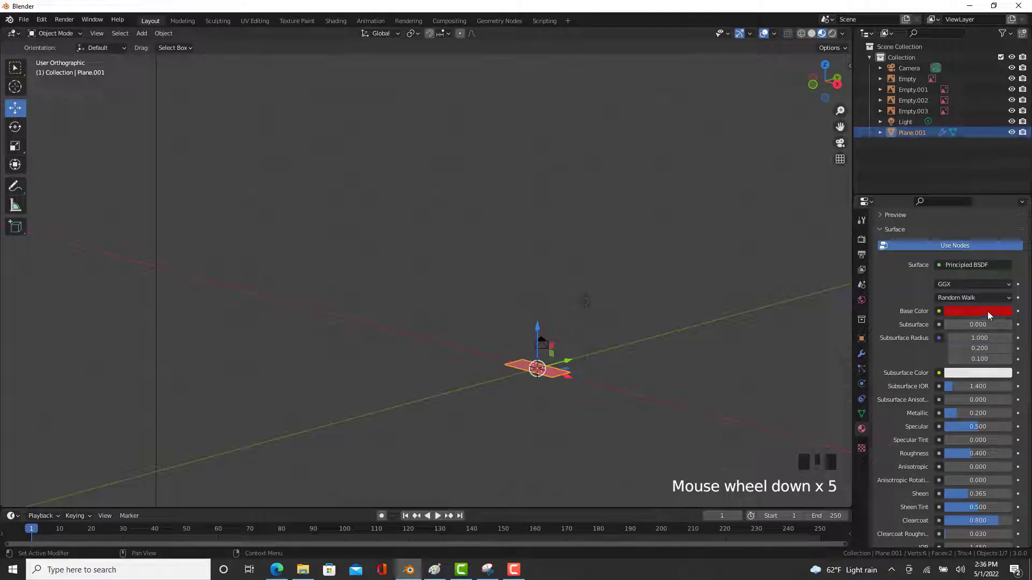
scroll(984, 316, down, 4)
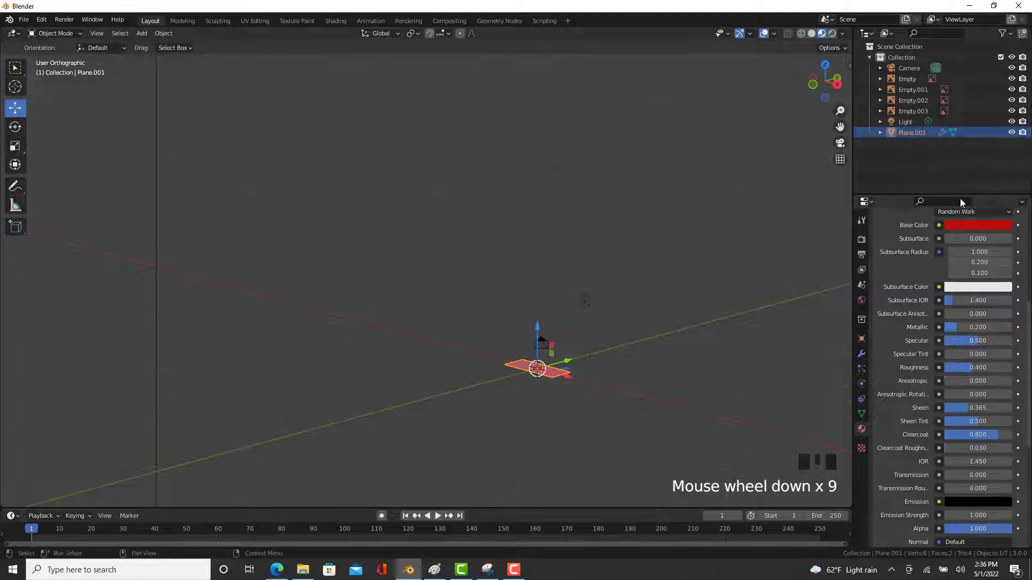
scroll(914, 366, up, 17)
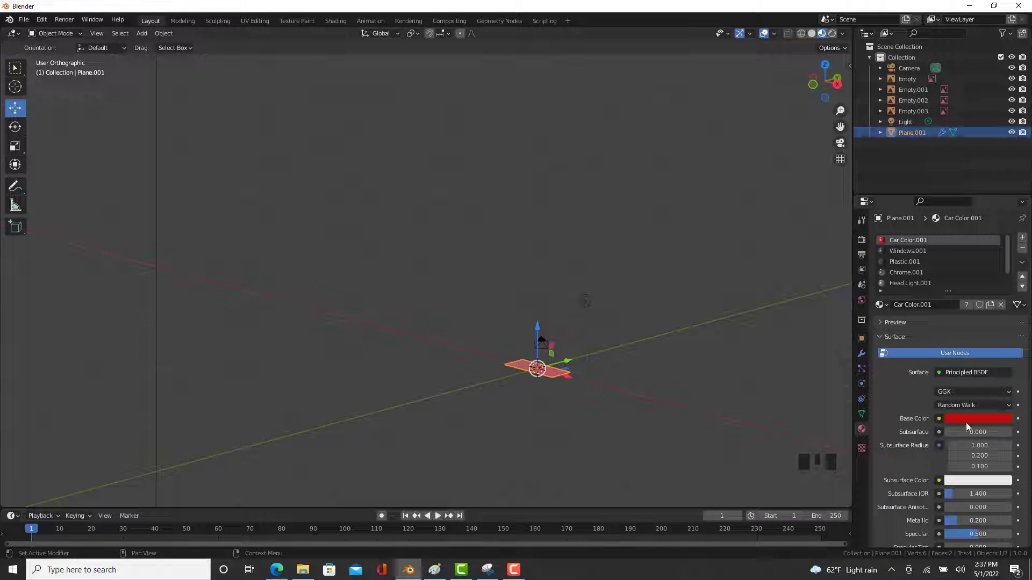
Go through the plane's other material slots one by one, from Windows.001 to Turn Signal.001, checking each base color.
click(903, 251)
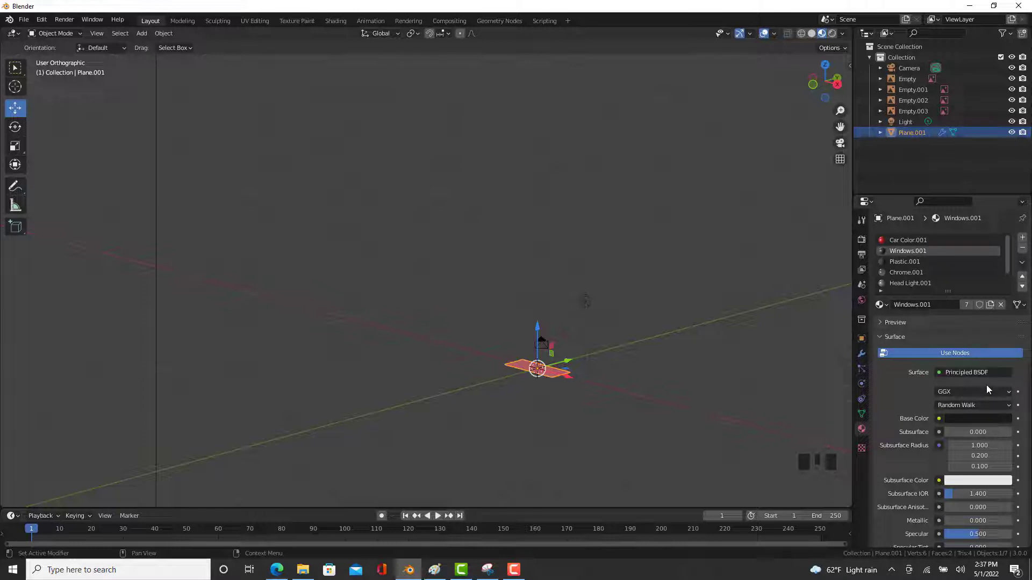
click(904, 262)
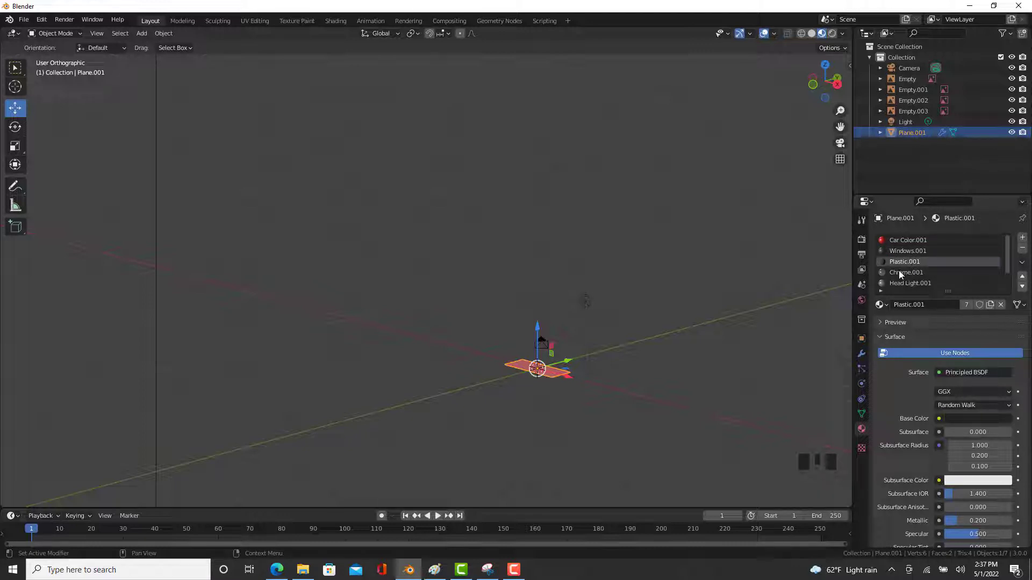
click(900, 273)
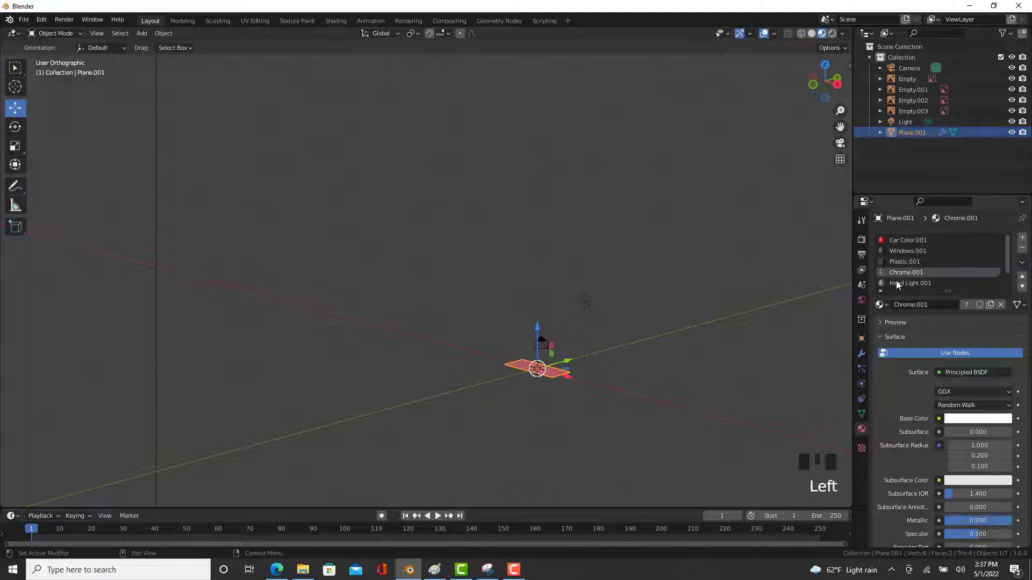
scroll(898, 285, down, 1)
scroll(898, 267, down, 4)
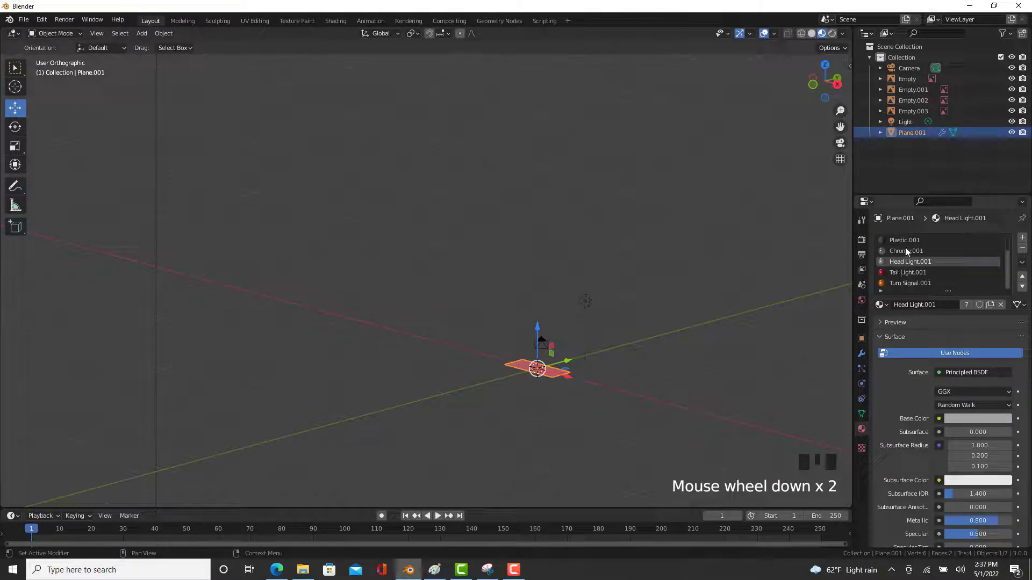
click(897, 273)
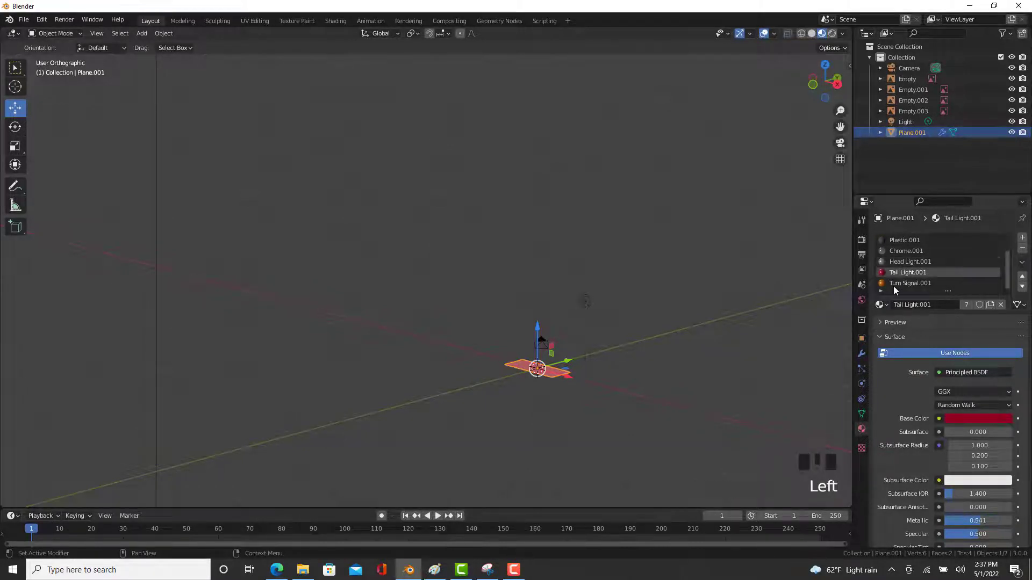
click(902, 282)
Examine the metallic, roughness, sheen and clearcoat settings of the Car Color.001 and Windows.001 materials.
scroll(908, 279, up, 6)
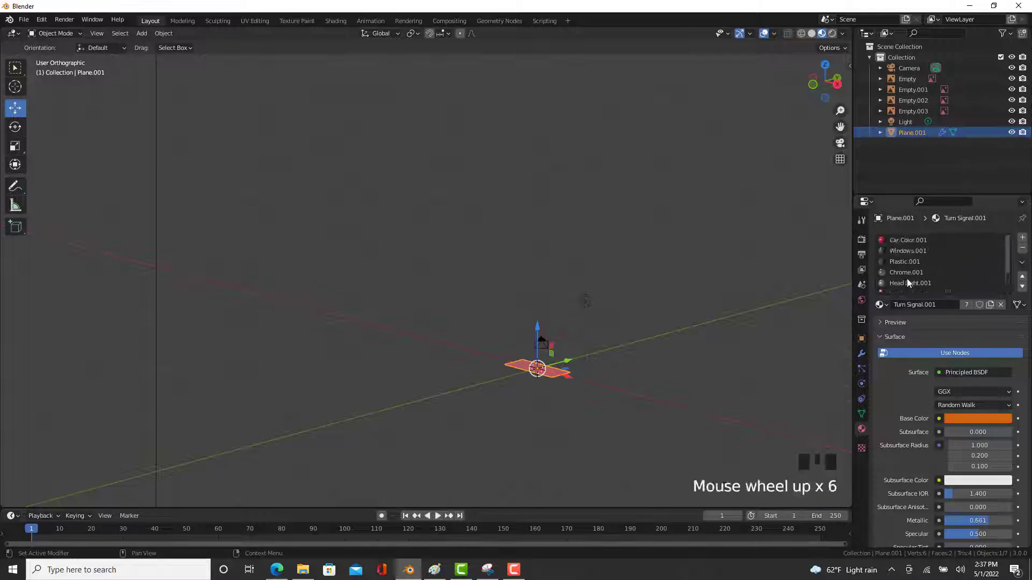
click(907, 243)
scroll(995, 470, down, 9)
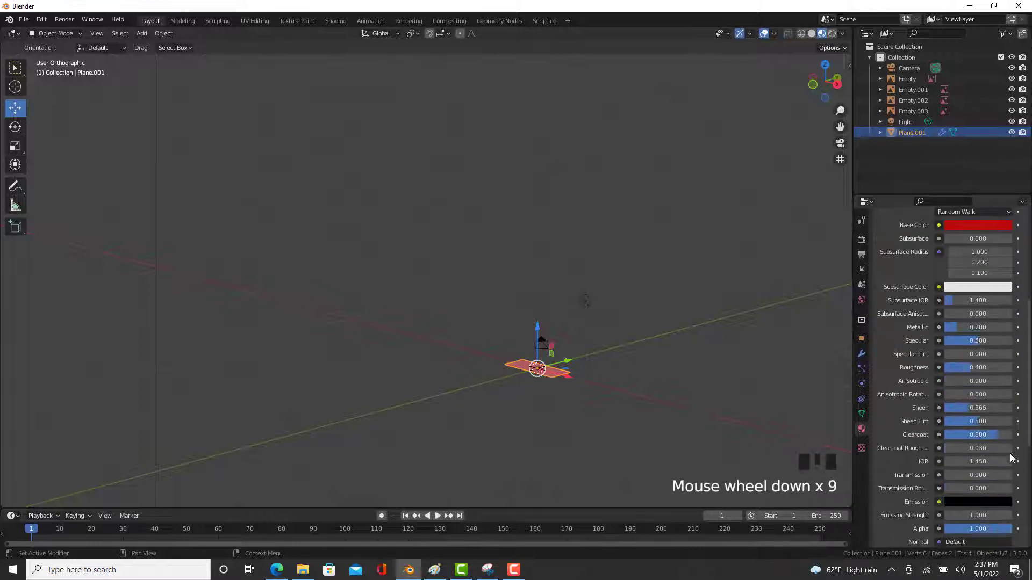
scroll(1001, 440, down, 3)
scroll(994, 396, up, 1)
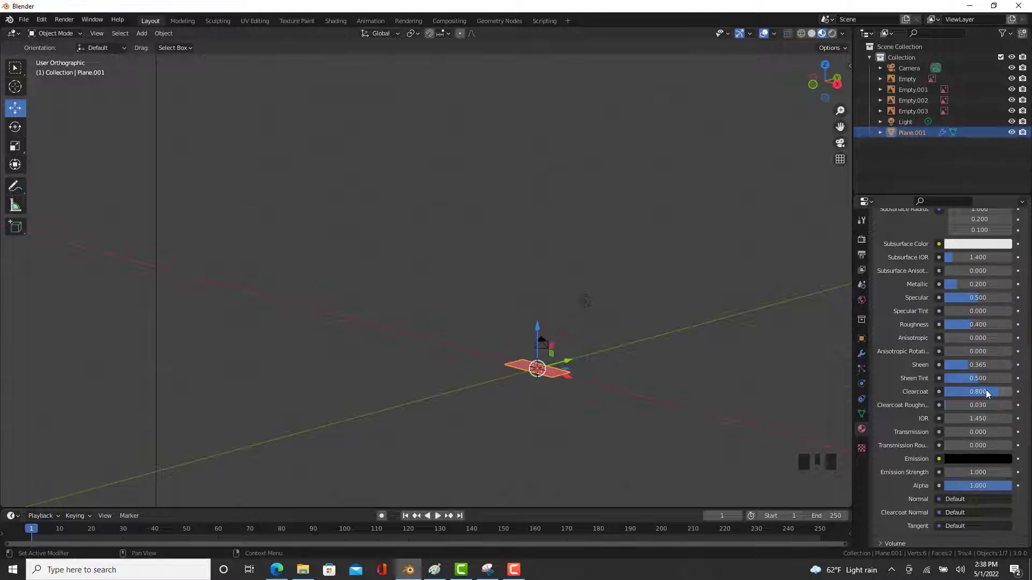
scroll(968, 354, up, 10)
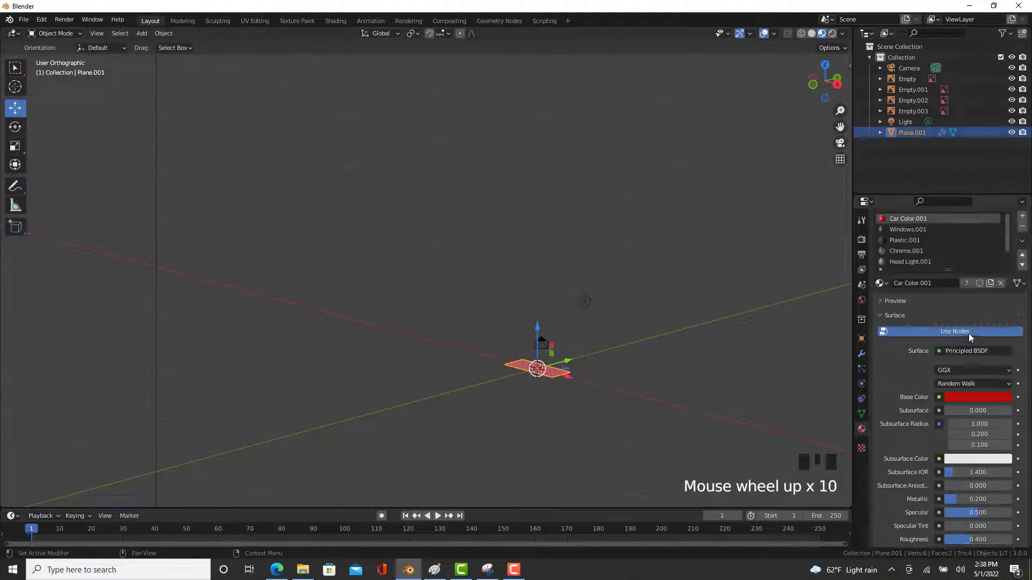
scroll(969, 333, up, 2)
click(901, 250)
scroll(987, 508, down, 6)
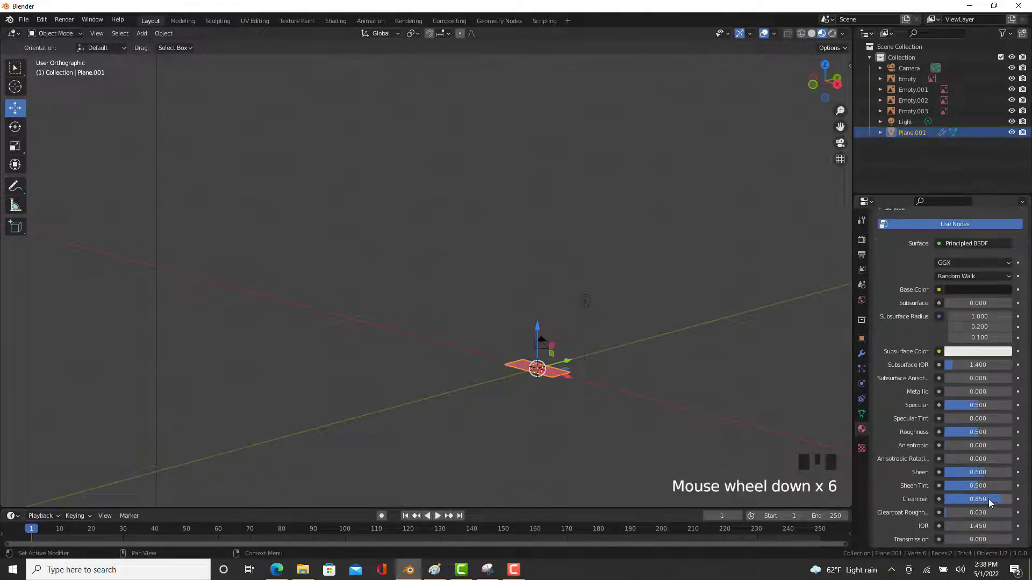
scroll(960, 398, down, 3)
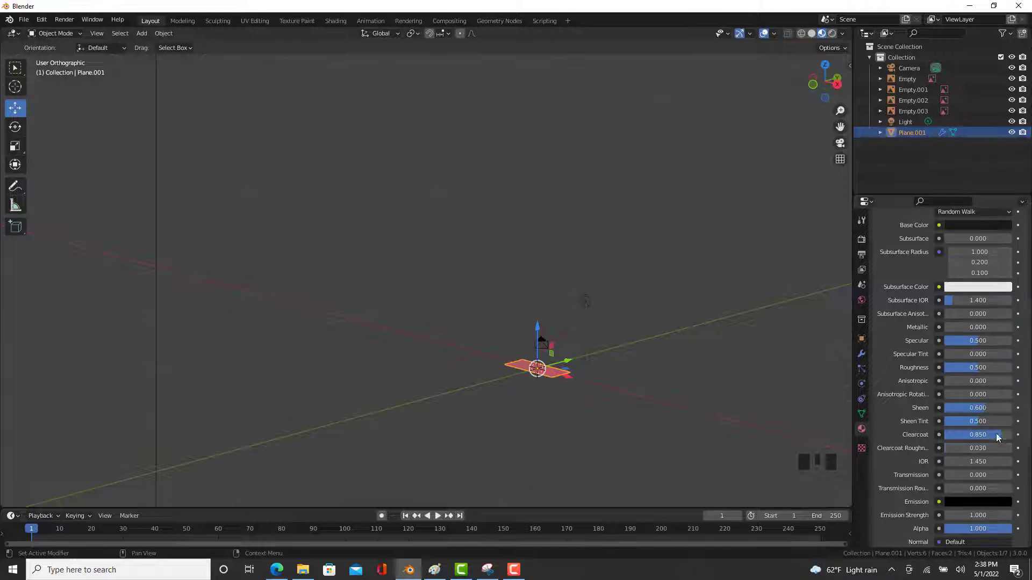
Examine the Plastic.001 material's metallic, roughness, sheen and clearcoat settings.
scroll(997, 433, up, 7)
click(903, 220)
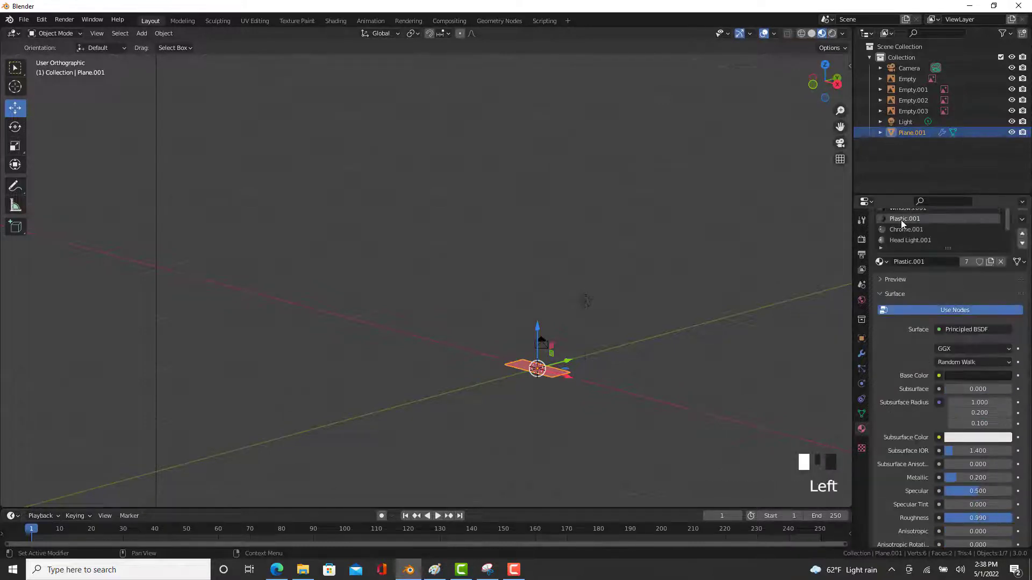
scroll(975, 531, down, 1)
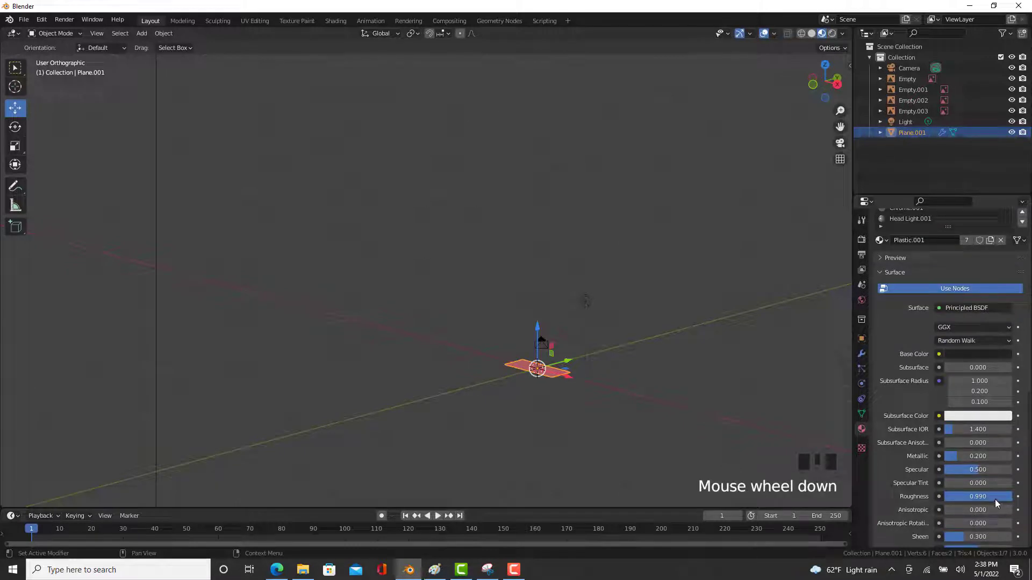
scroll(1007, 502, down, 4)
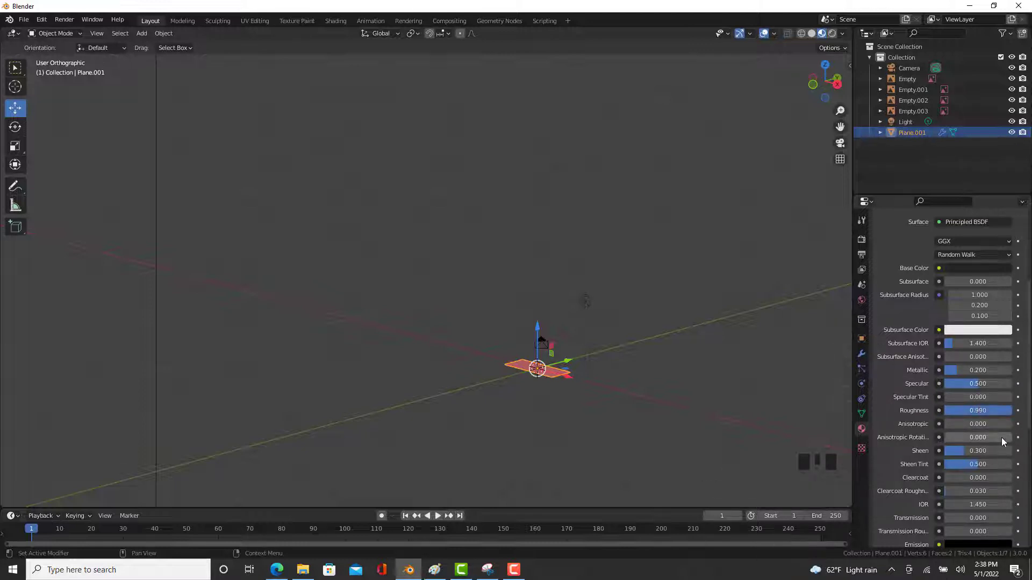
scroll(1000, 442, down, 2)
scroll(987, 444, up, 5)
scroll(988, 457, down, 3)
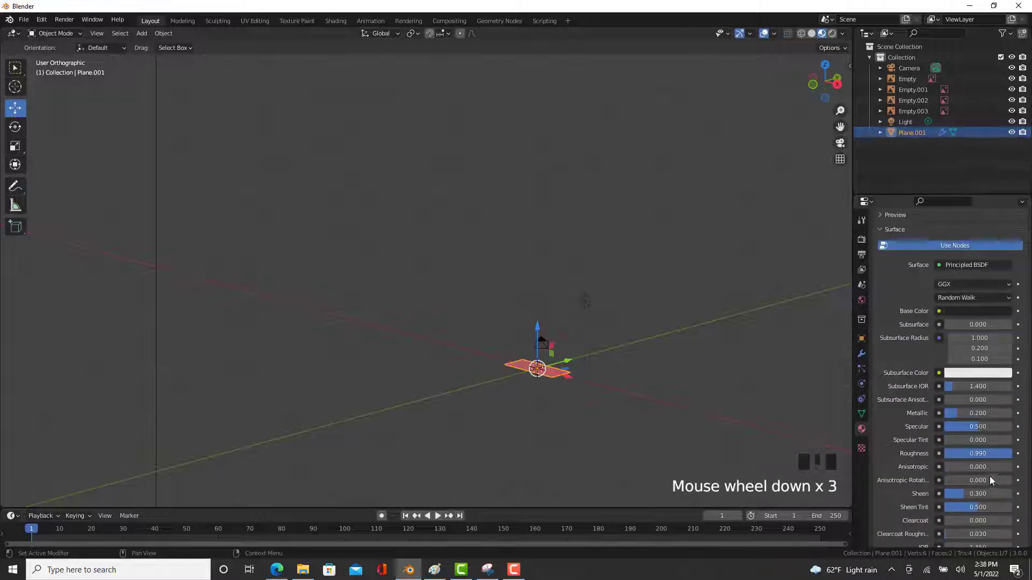
scroll(957, 522, up, 4)
scroll(957, 524, down, 7)
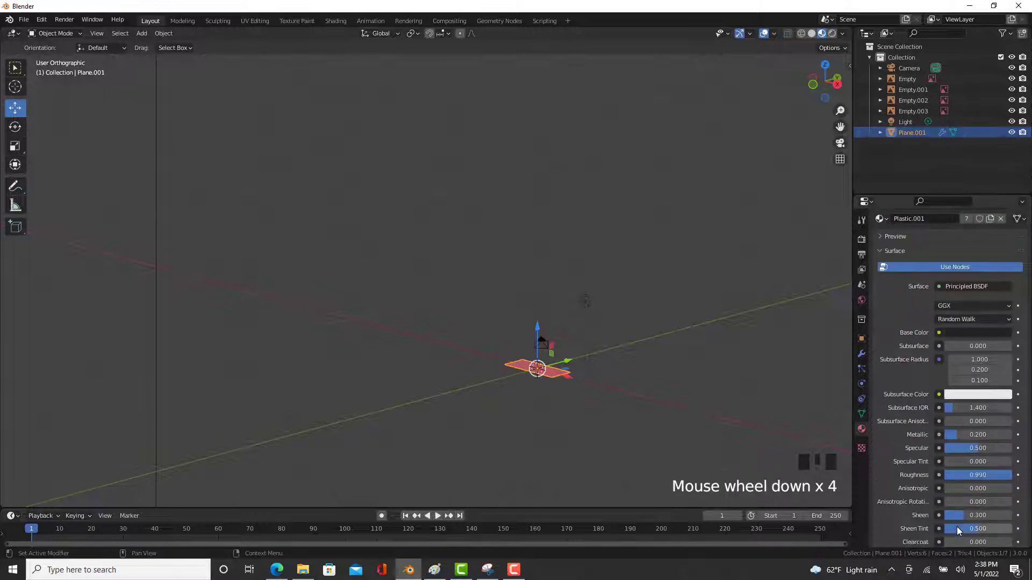
Examine the base color, metallic, roughness, sheen and clearcoat settings of the Chrome.001 and Head Light.001 materials.
scroll(968, 478, up, 11)
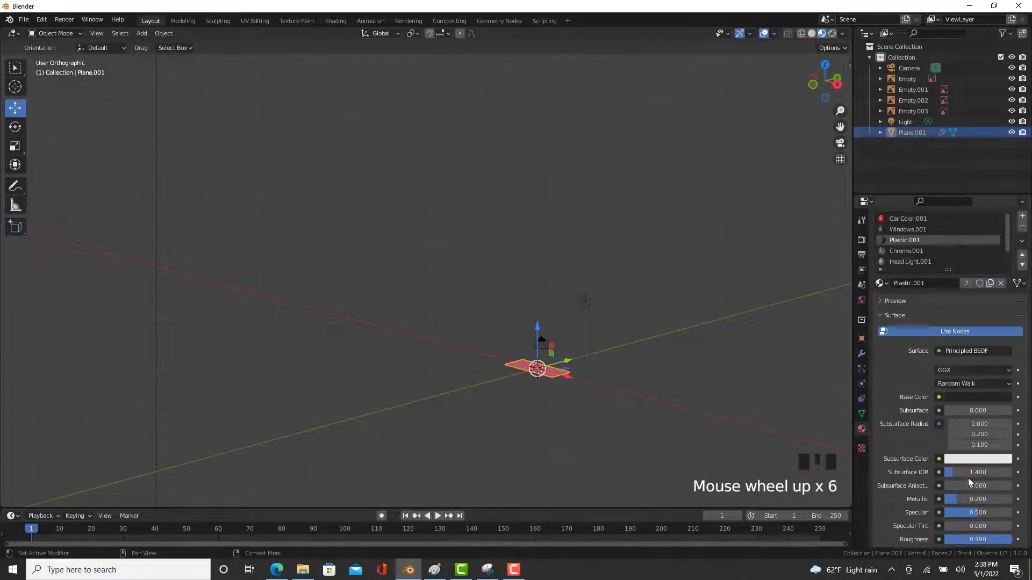
click(913, 273)
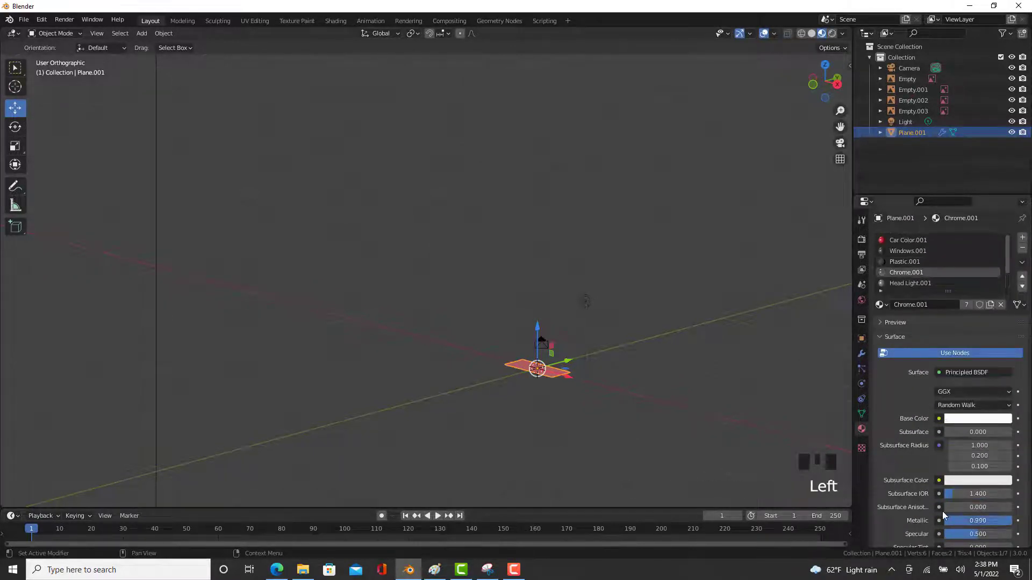
scroll(964, 447, down, 5)
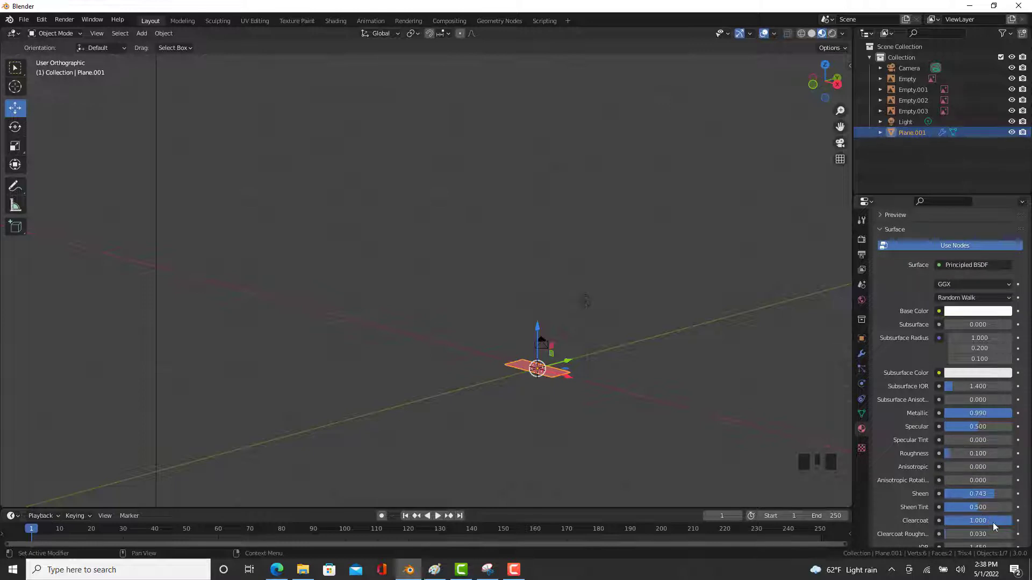
scroll(993, 525, up, 6)
scroll(990, 522, up, 4)
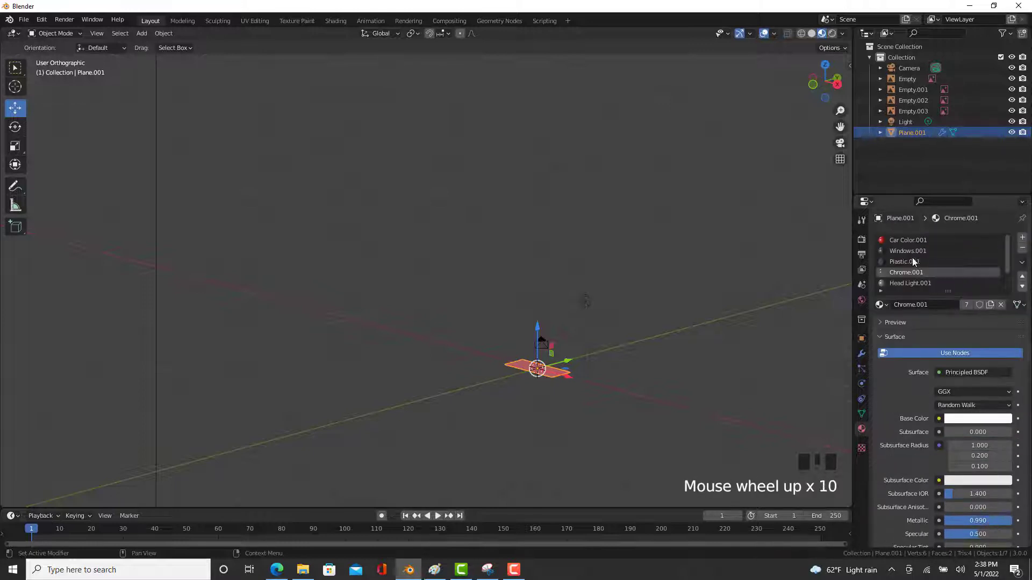
click(904, 285)
scroll(963, 429, down, 8)
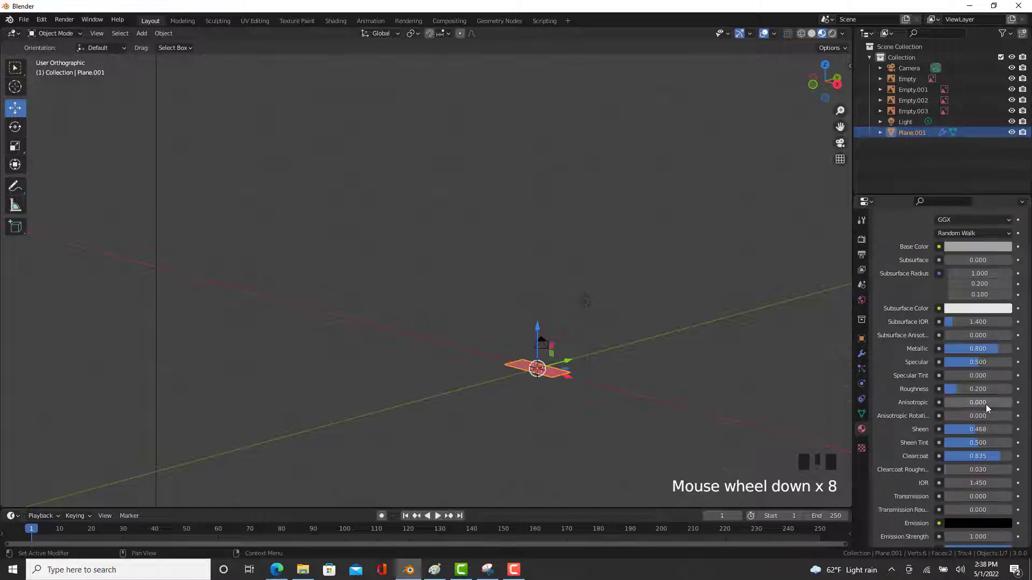
scroll(971, 404, up, 3)
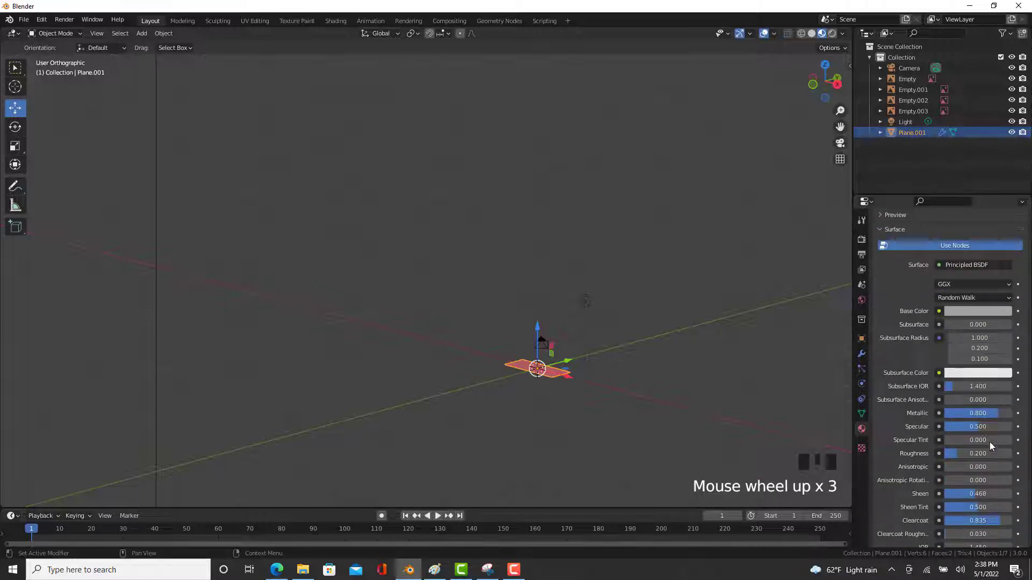
Examine the base color, metallic, roughness, sheen and clearcoat settings of the Tail Light.001 and Turn Signal.001 materials.
scroll(989, 442, up, 5)
scroll(951, 260, up, 4)
scroll(952, 260, down, 2)
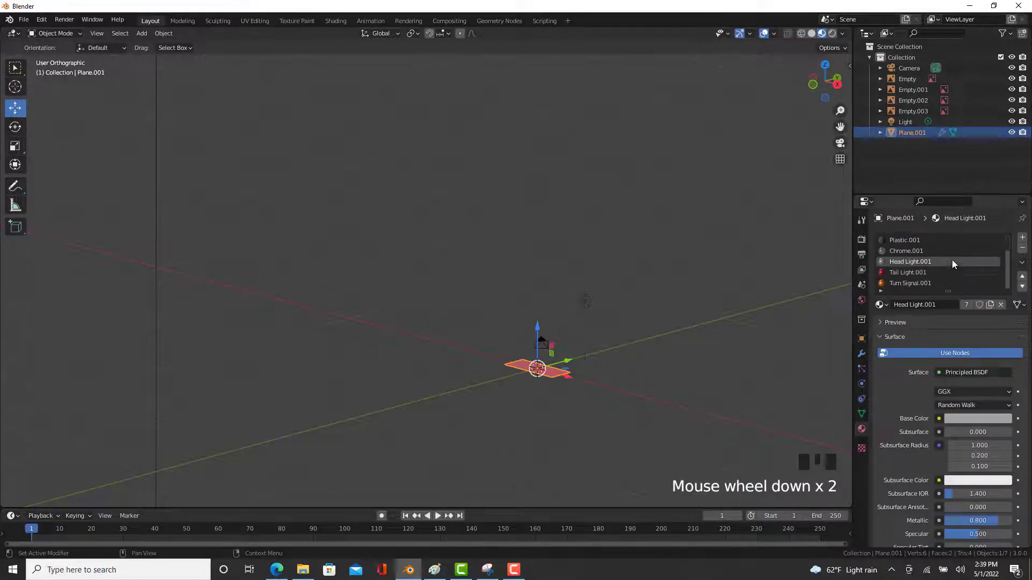
click(908, 273)
scroll(947, 413, down, 8)
scroll(955, 412, up, 1)
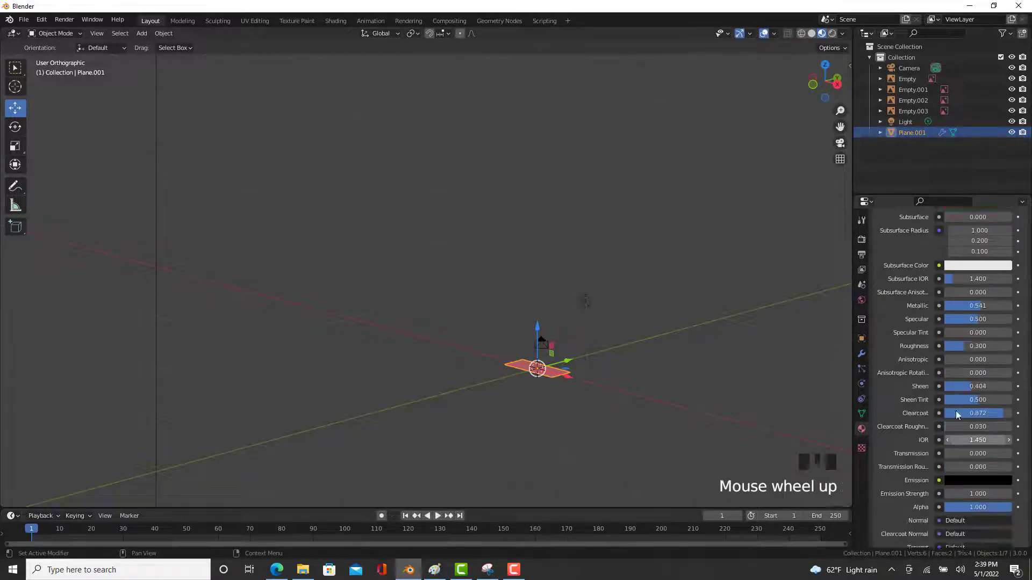
scroll(956, 413, up, 1)
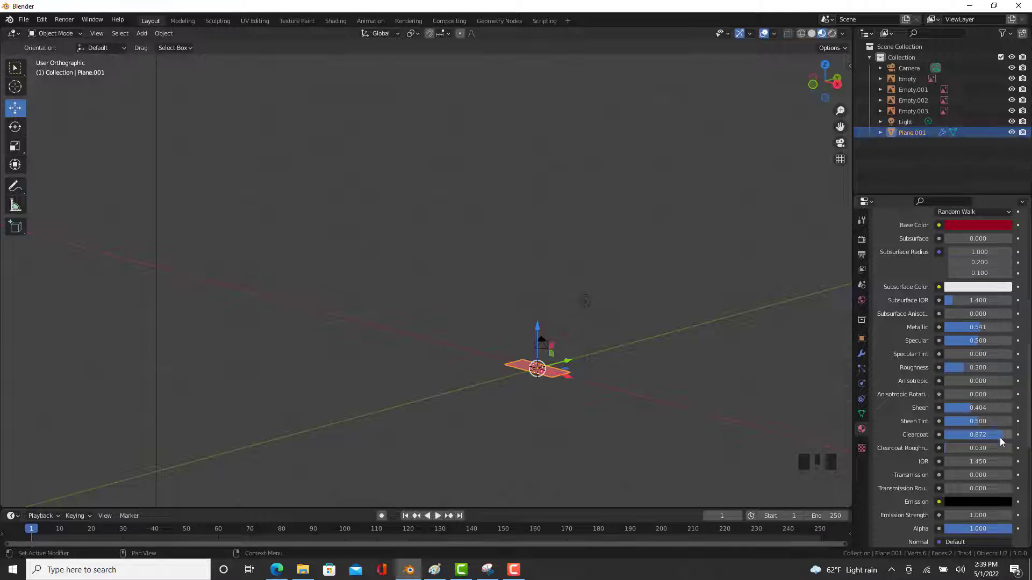
scroll(1000, 441, up, 6)
click(892, 221)
scroll(980, 493, up, 1)
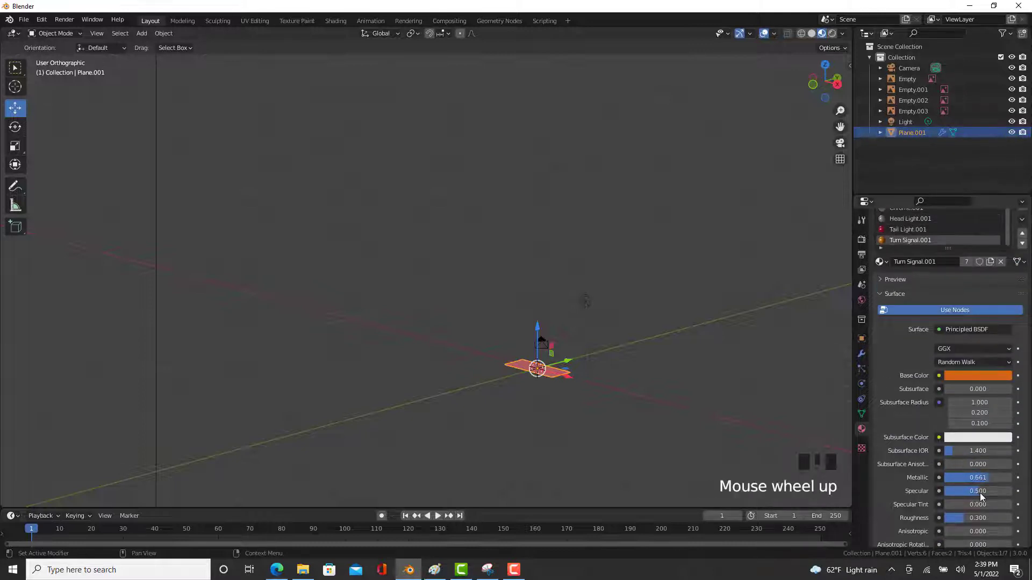
scroll(979, 492, down, 5)
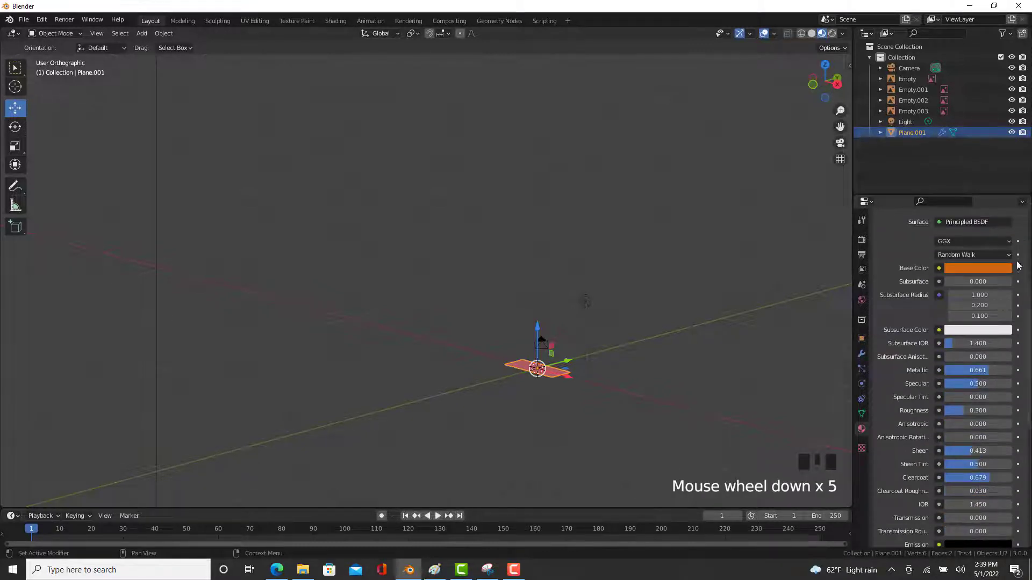
scroll(1004, 415, up, 3)
scroll(1000, 408, up, 8)
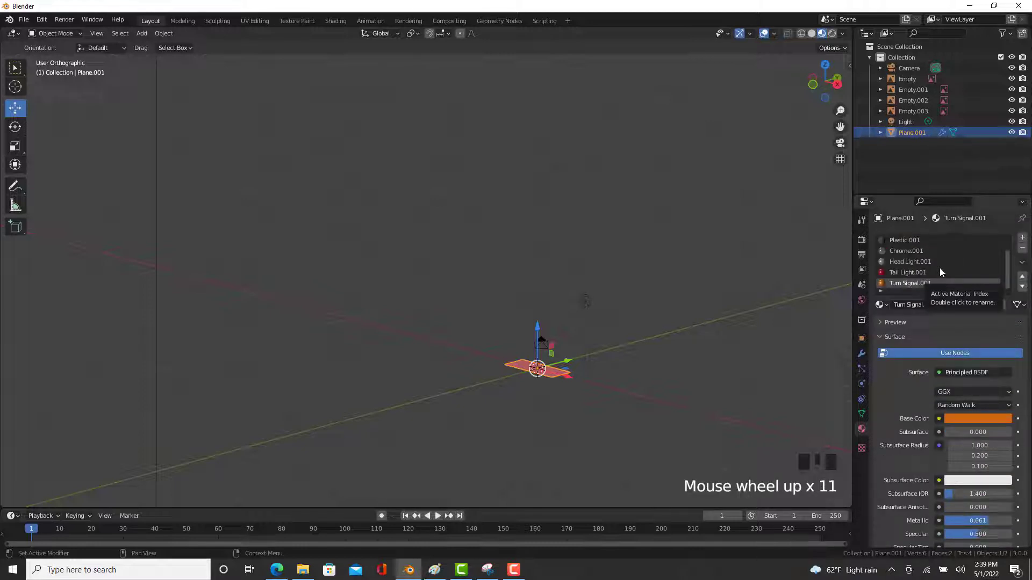
scroll(937, 269, up, 4)
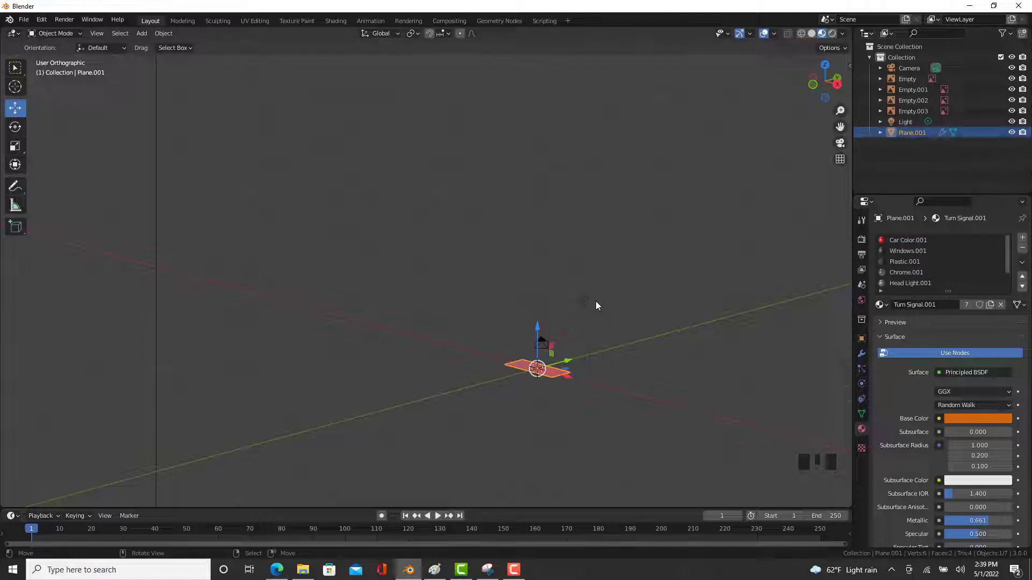
key(KP_3)
scroll(572, 316, down, 6)
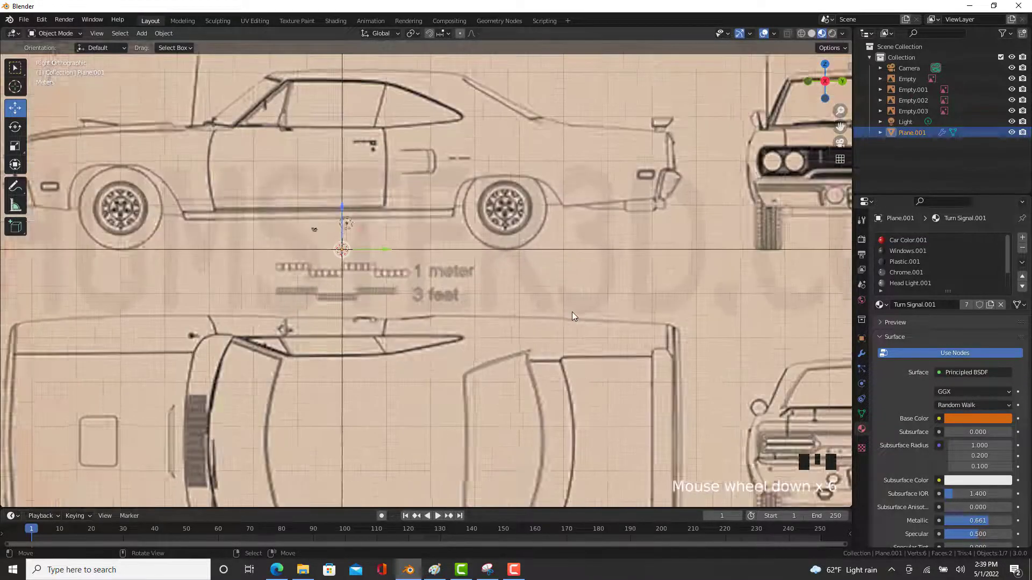
scroll(572, 316, down, 1)
scroll(294, 170, up, 3)
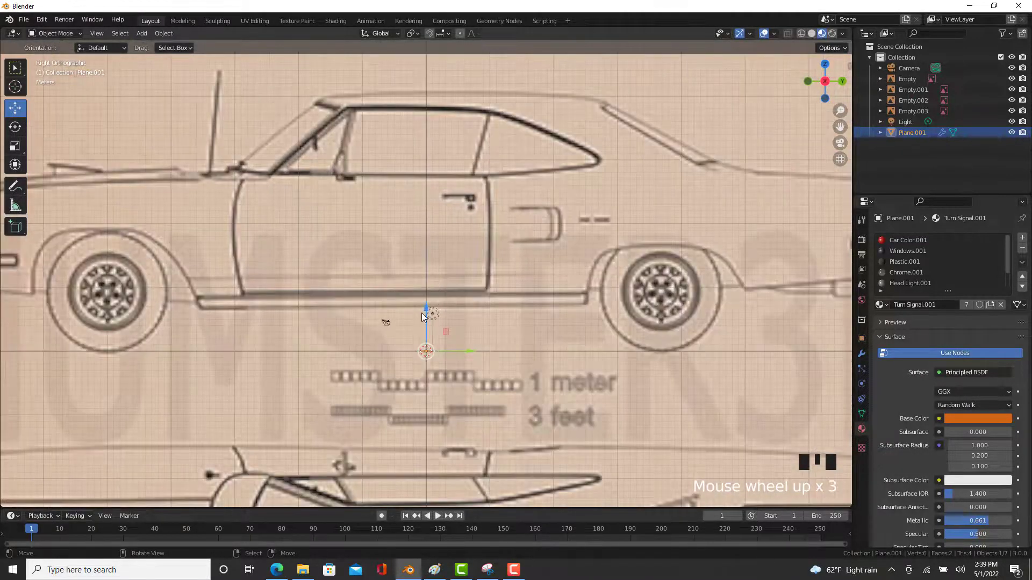
drag(425, 308, 433, 51)
click(465, 91)
shift+middle_drag(338, 86, 362, 166)
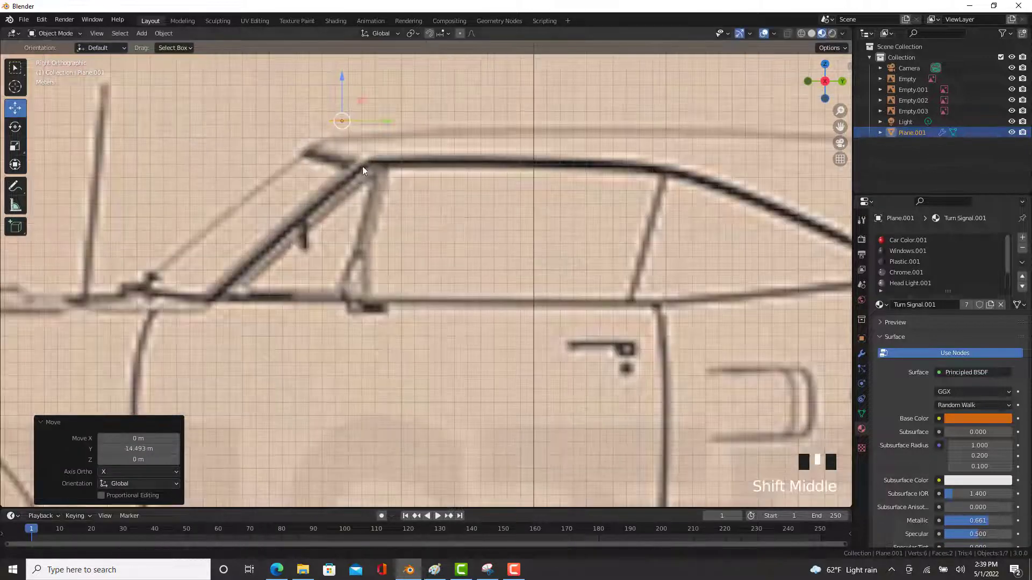
scroll(405, 224, up, 3)
scroll(418, 240, up, 2)
scroll(462, 237, down, 5)
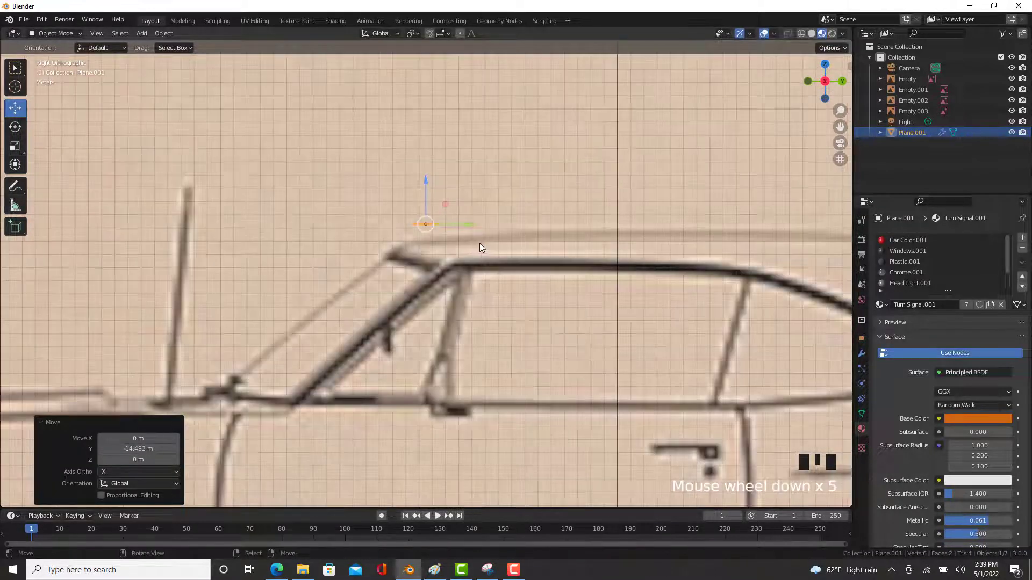
key(ctrl+z)
key(ctrl+z)
Display the plane's transform values and switch to editing its mesh.
scroll(626, 328, up, 4)
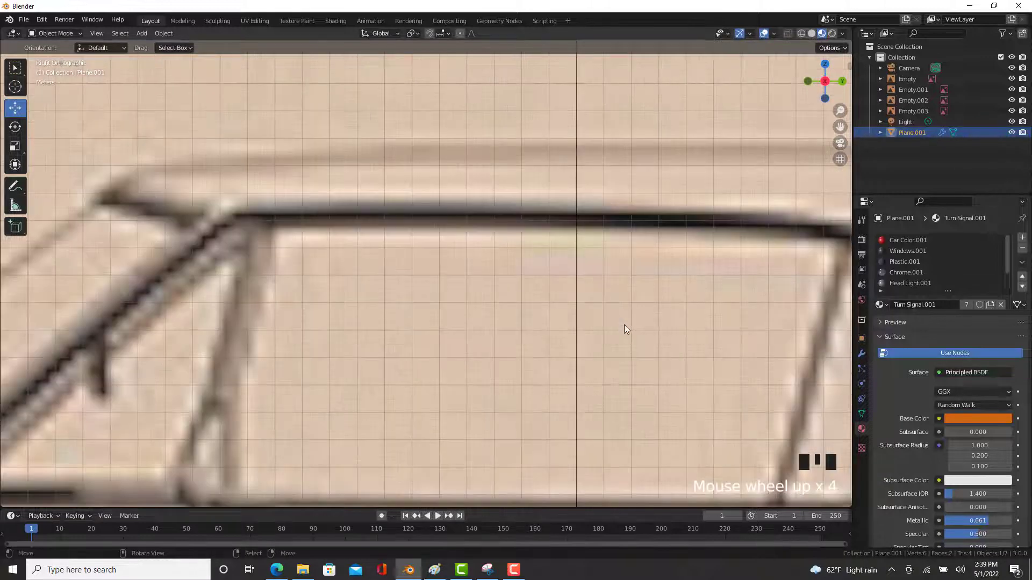
scroll(613, 339, down, 15)
middle_drag(591, 373, 617, 428)
scroll(568, 398, up, 5)
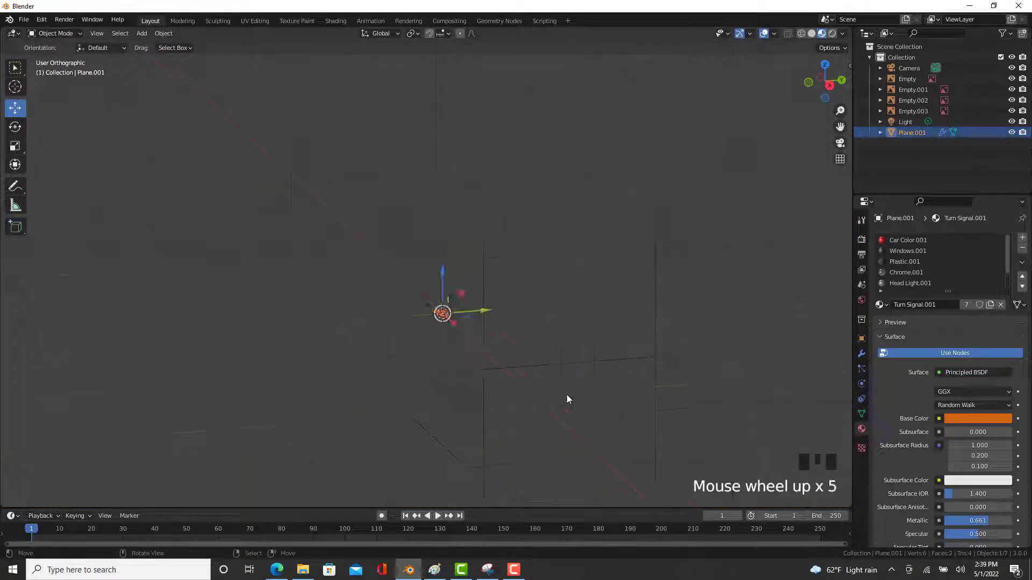
scroll(252, 132, up, 8)
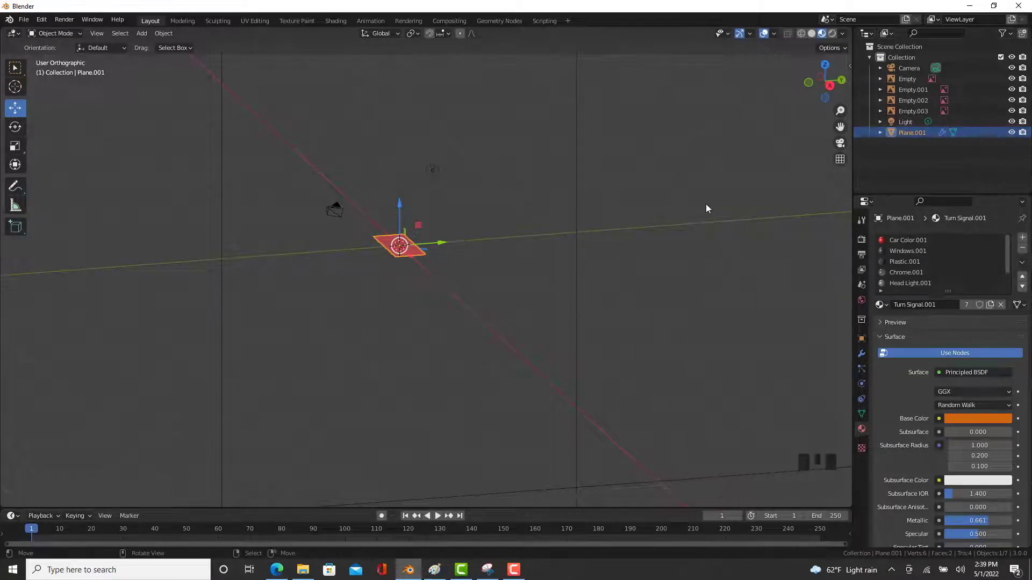
key(n)
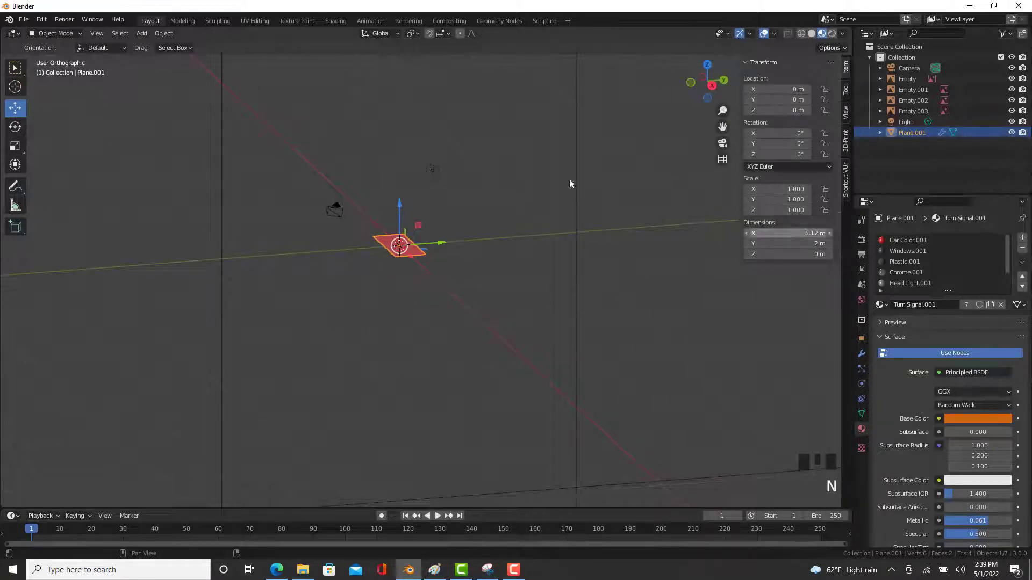
key(Tab)
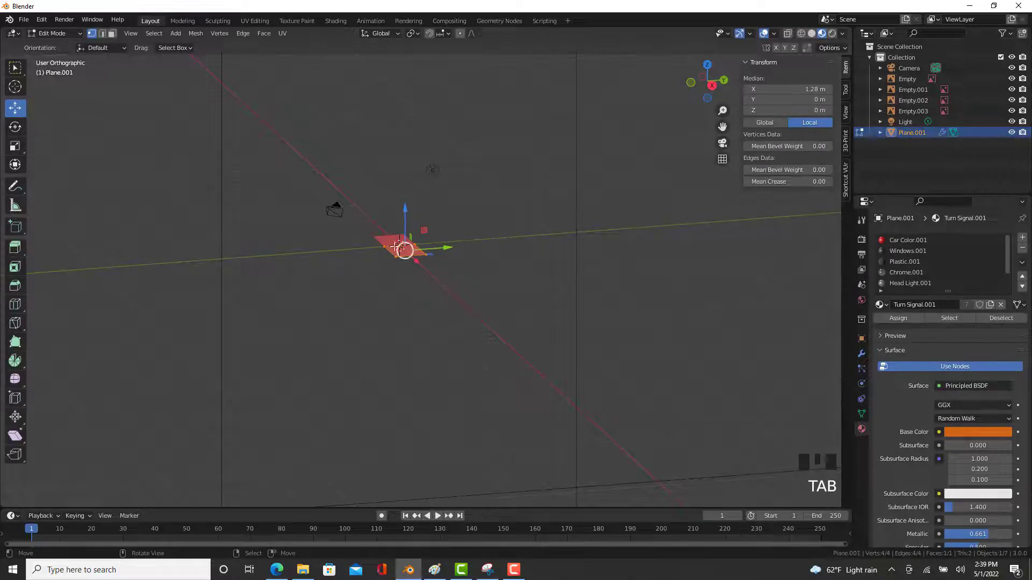
Move the plane's mesh in the side view to the top front edge of the windshield, at a height of about 39.1 m.
key(KP_3)
scroll(388, 249, down, 6)
shift+middle_drag(389, 249, 451, 371)
drag(450, 317, 338, 133)
click(485, 145)
scroll(344, 136, up, 11)
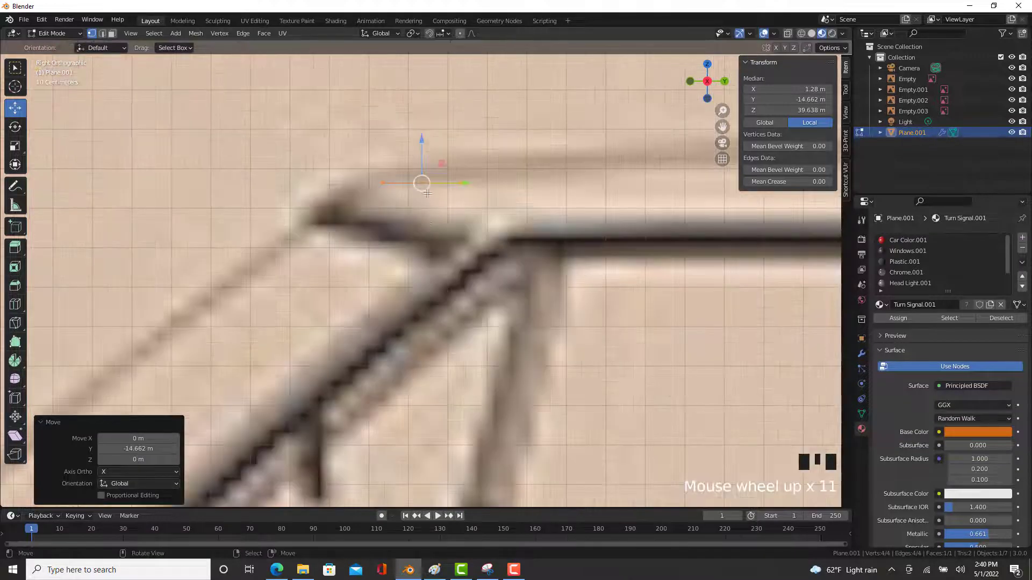
drag(420, 184, 373, 212)
click(424, 215)
Select the plane's rear edge and move it about 1.08 m forward and 0.59 m up onto the side blueprint's roof line.
middle_drag(425, 218, 415, 222)
ctrl+right_click(413, 221)
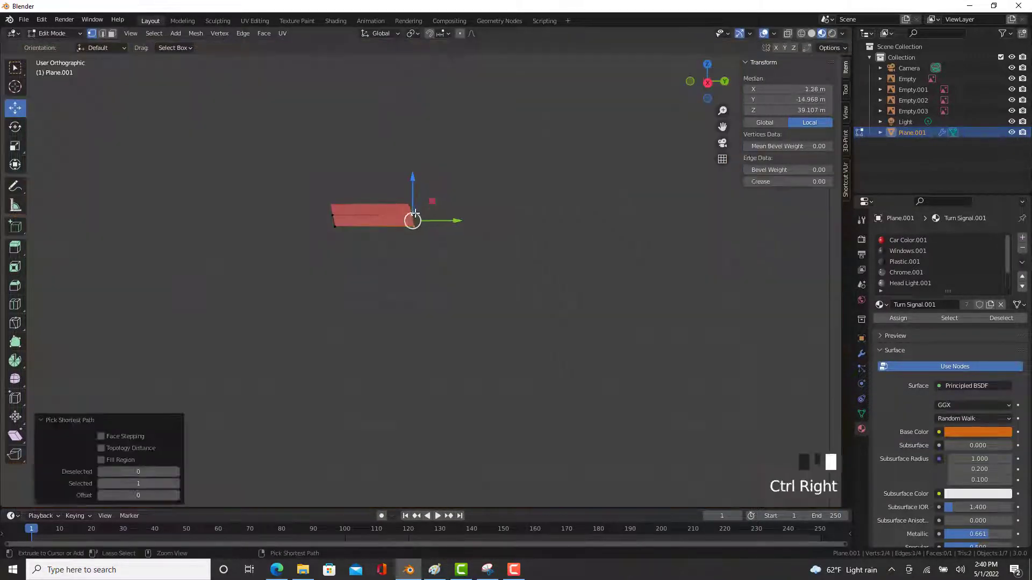
key(KP_3)
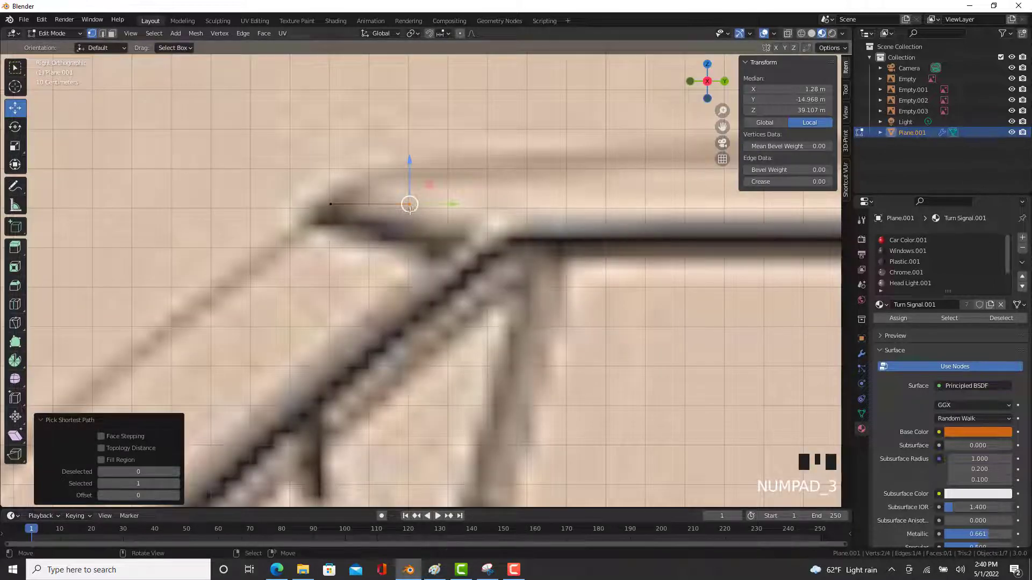
drag(414, 211, 366, 189)
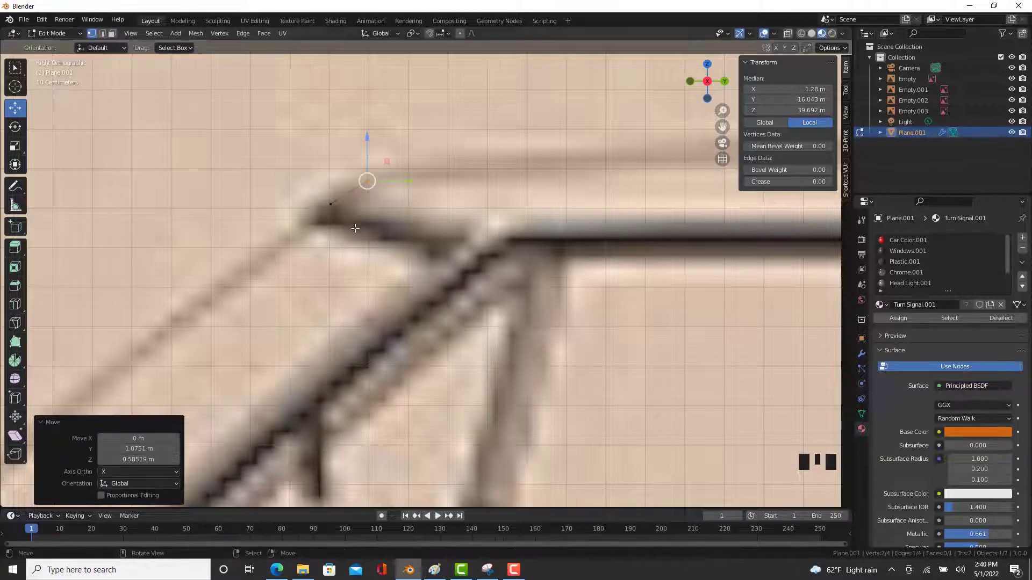
Lower the front-view blueprint about 0.3 m to Z 2.172 m, aligning its windshield top with the plane.
scroll(355, 204, down, 4)
key(KP_1)
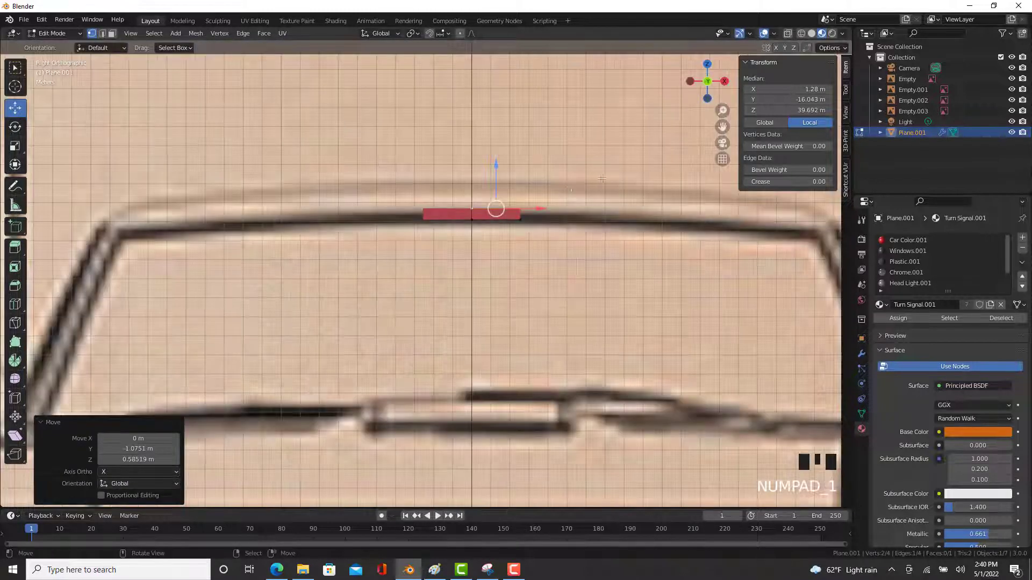
scroll(508, 236, down, 6)
scroll(509, 236, down, 2)
scroll(495, 319, up, 2)
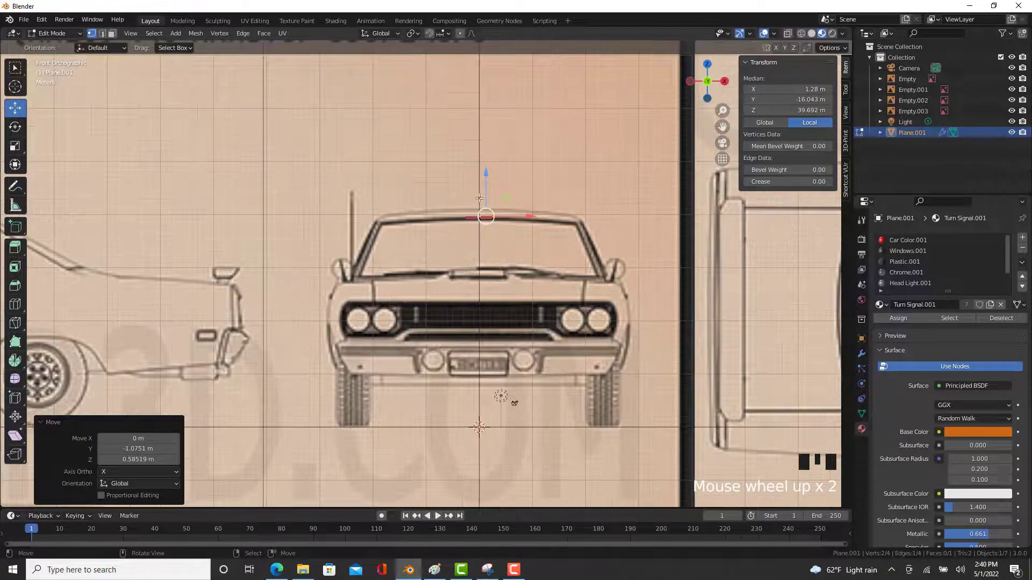
scroll(494, 319, up, 3)
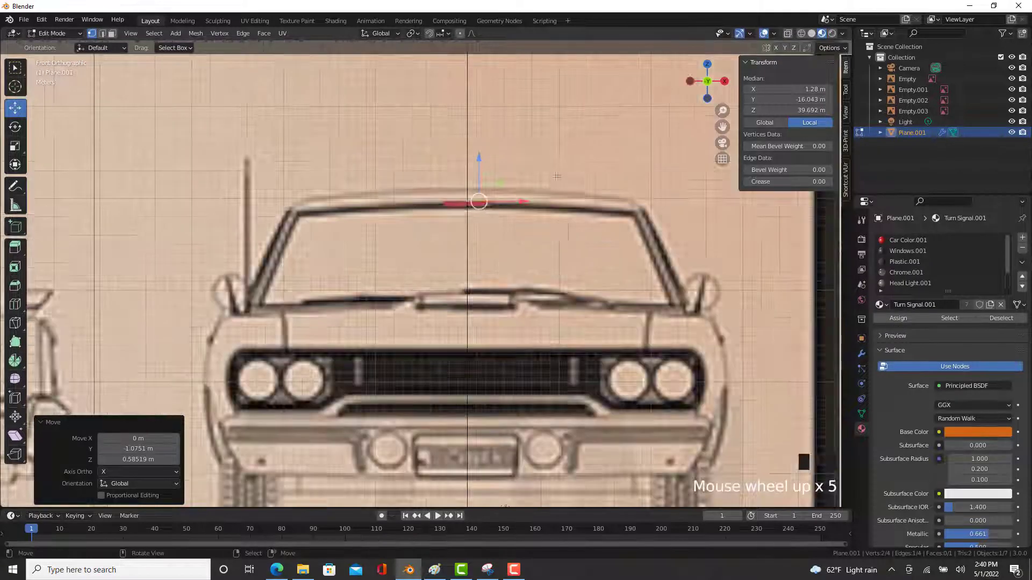
scroll(584, 350, down, 4)
key(Tab)
right_click(618, 340)
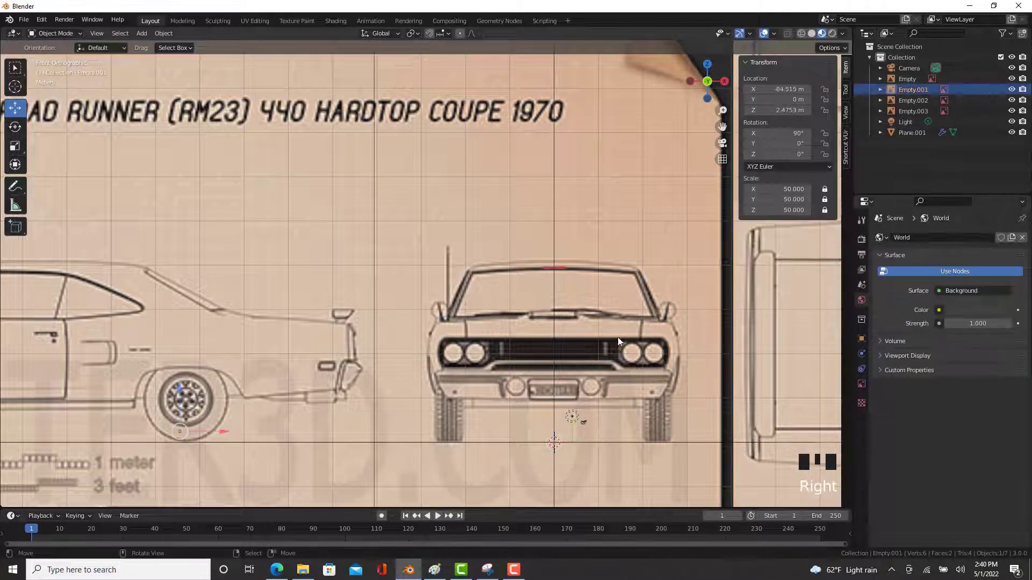
shift+middle_drag(448, 382, 367, 355)
scroll(122, 387, up, 1)
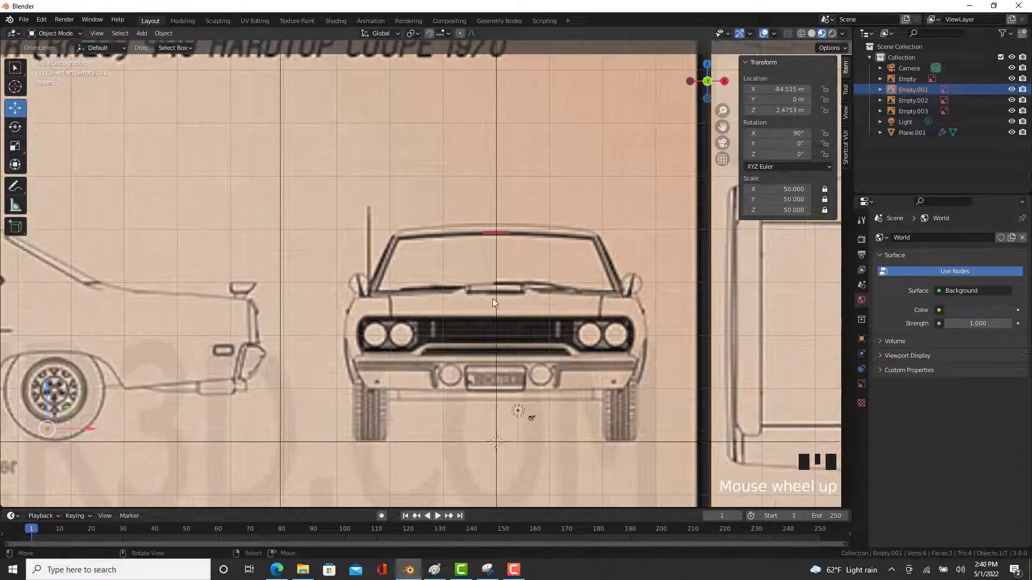
drag(51, 384, 46, 385)
scroll(562, 221, up, 9)
scroll(553, 244, down, 7)
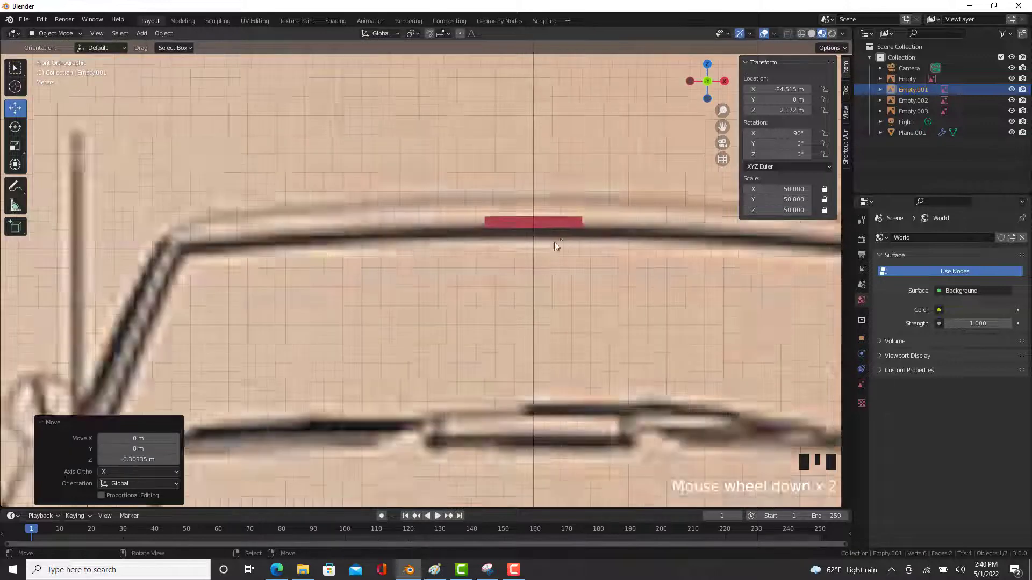
Shift the top-view blueprint about 0.42 m along X and -0.08 m along Y to align its roof front edge with the plane.
key(KP_7)
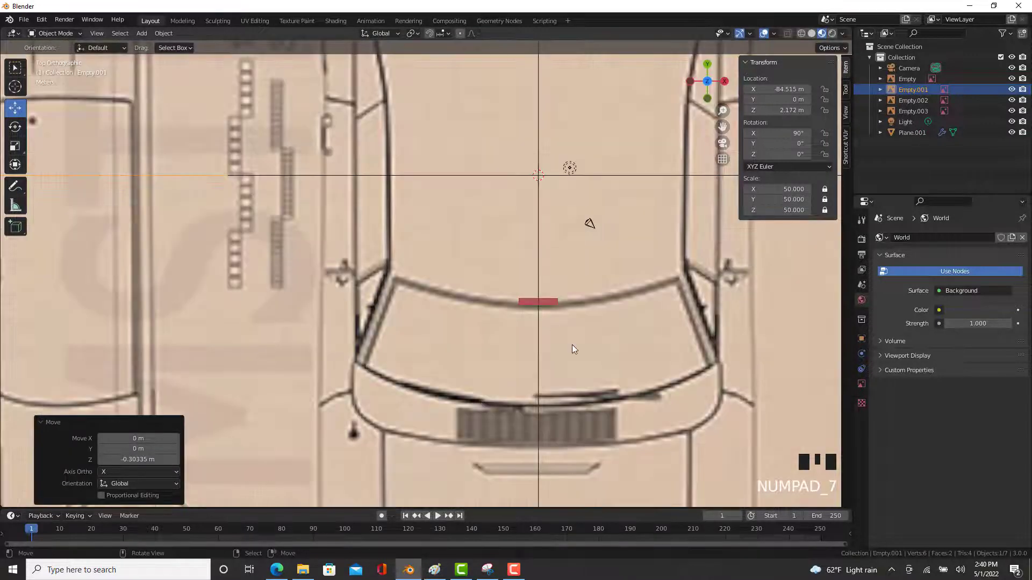
click(572, 345)
shift+middle_drag(584, 338, 553, 261)
shift+middle_drag(630, 176, 515, 307)
scroll(552, 388, up, 2)
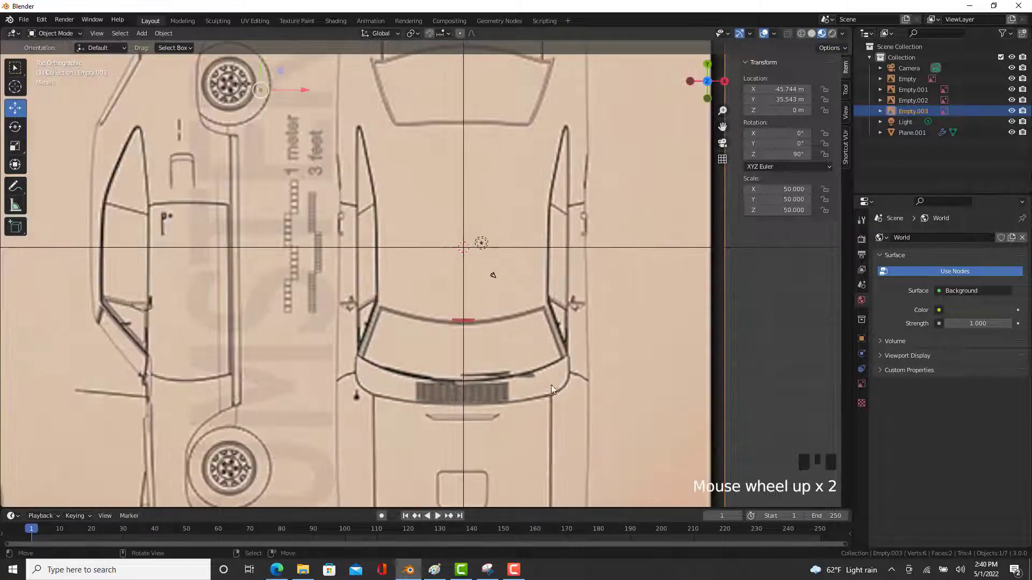
scroll(553, 388, up, 4)
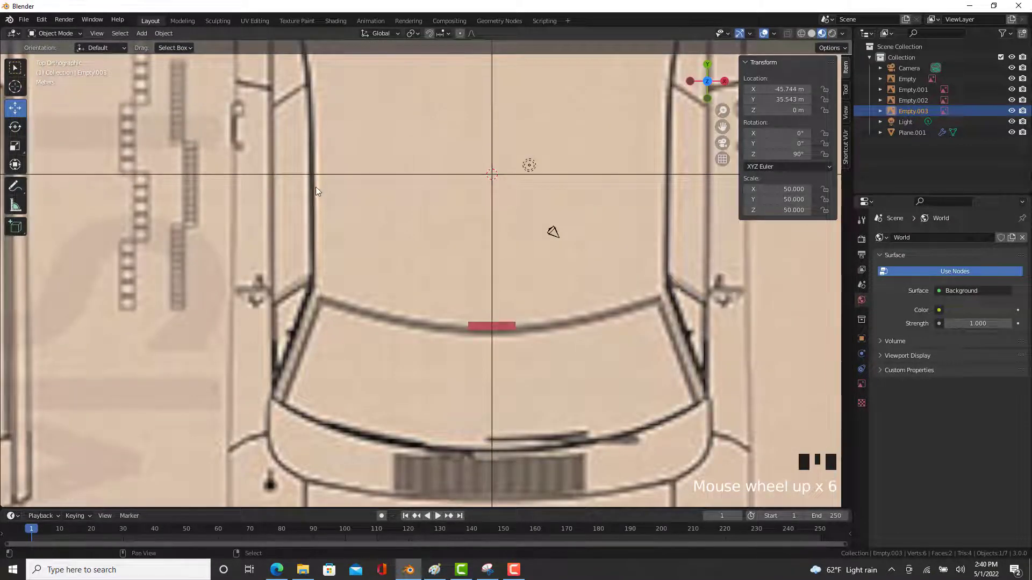
shift+middle_drag(315, 188, 338, 293)
scroll(331, 262, down, 1)
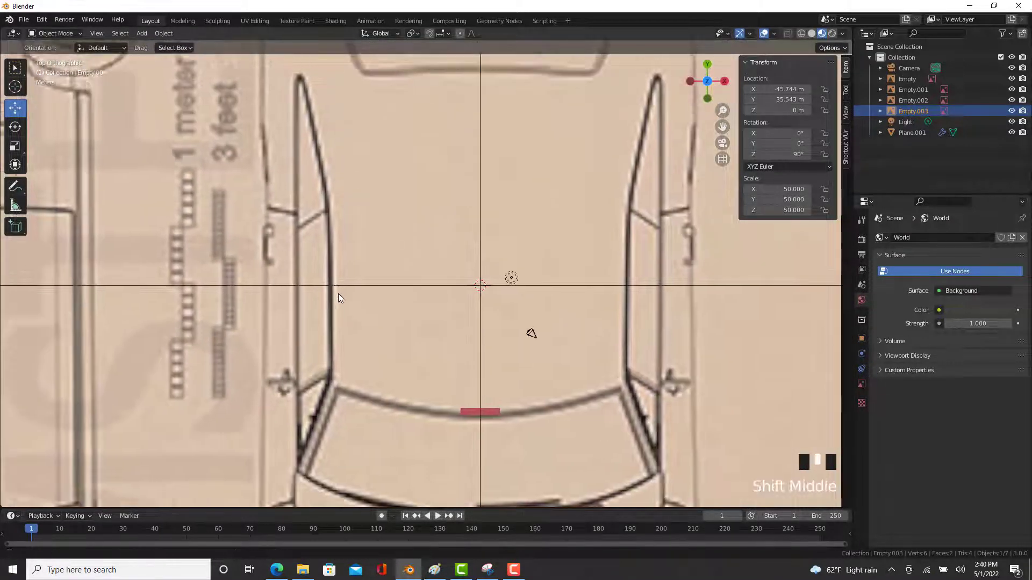
scroll(339, 297, down, 1)
drag(214, 70, 218, 72)
shift+middle_drag(192, 63, 214, 92)
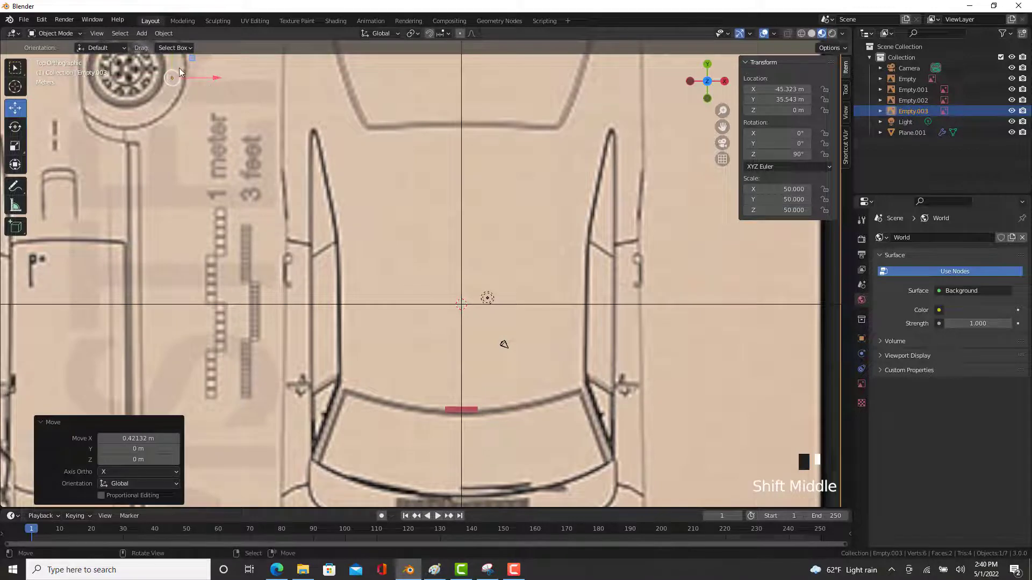
drag(172, 57, 174, 61)
scroll(466, 414, down, 4)
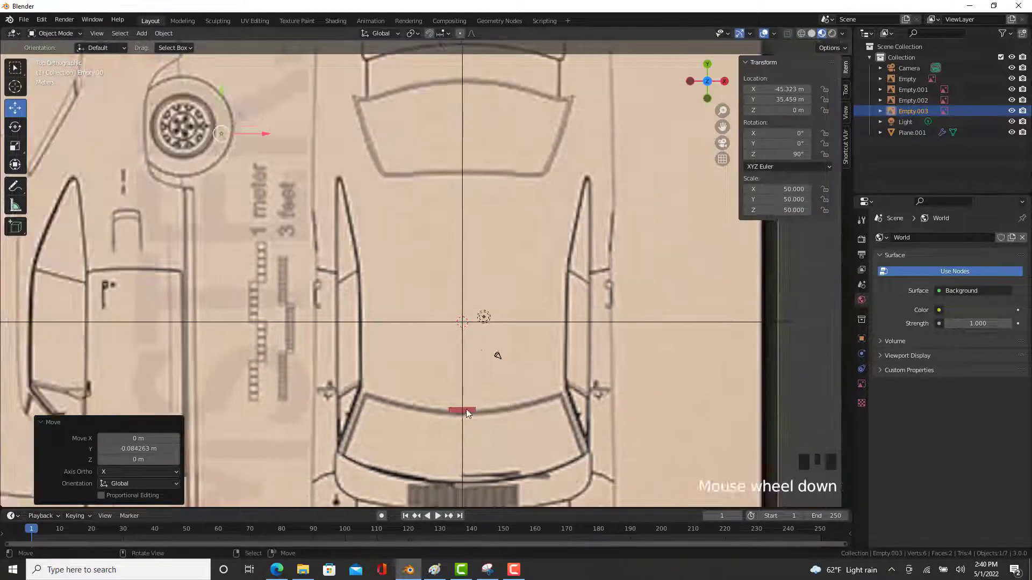
Deselect the top-view blueprint.
key(KP_3)
middle_drag(463, 413, 516, 373)
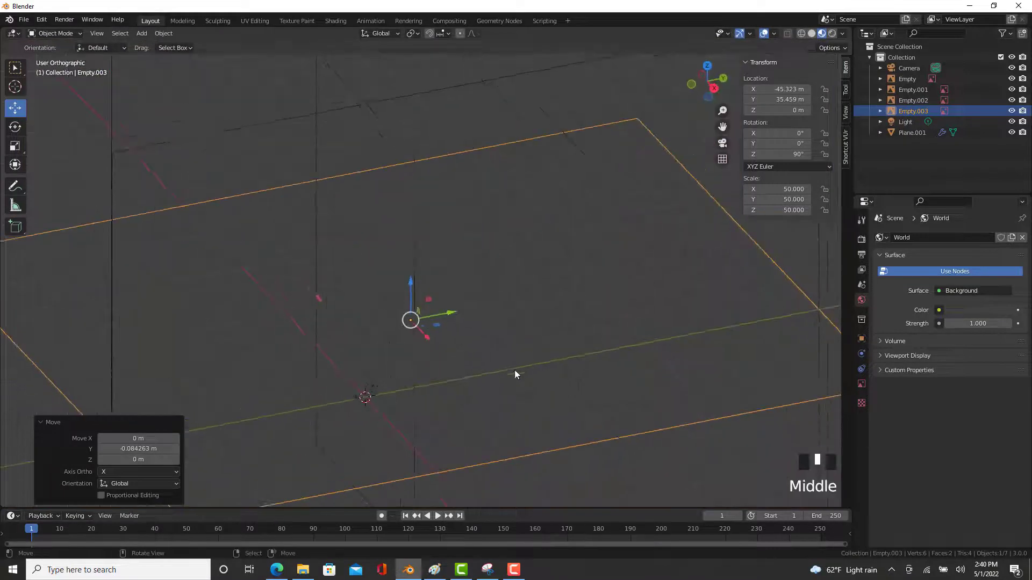
right_click(660, 473)
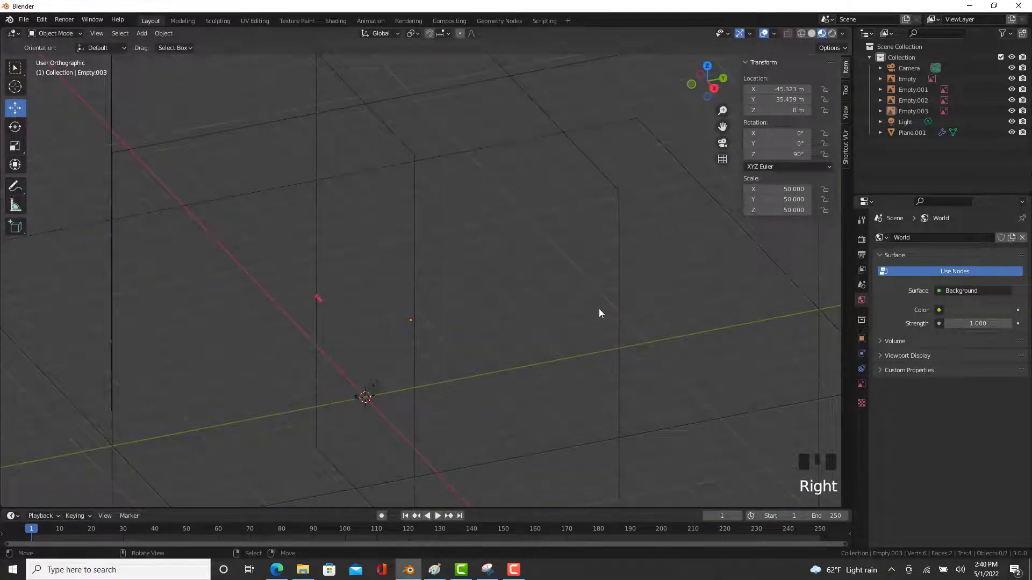
scroll(655, 360, down, 3)
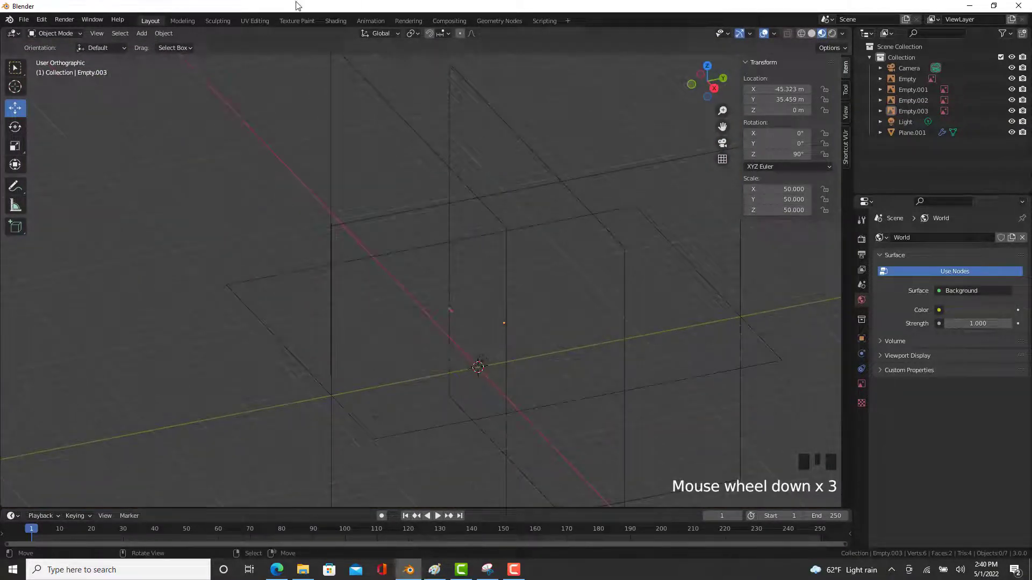
Start saving the project under a new name and browse to the folder Xmod Bodies\CARS TO DO\70 Road Runner.
click(24, 20)
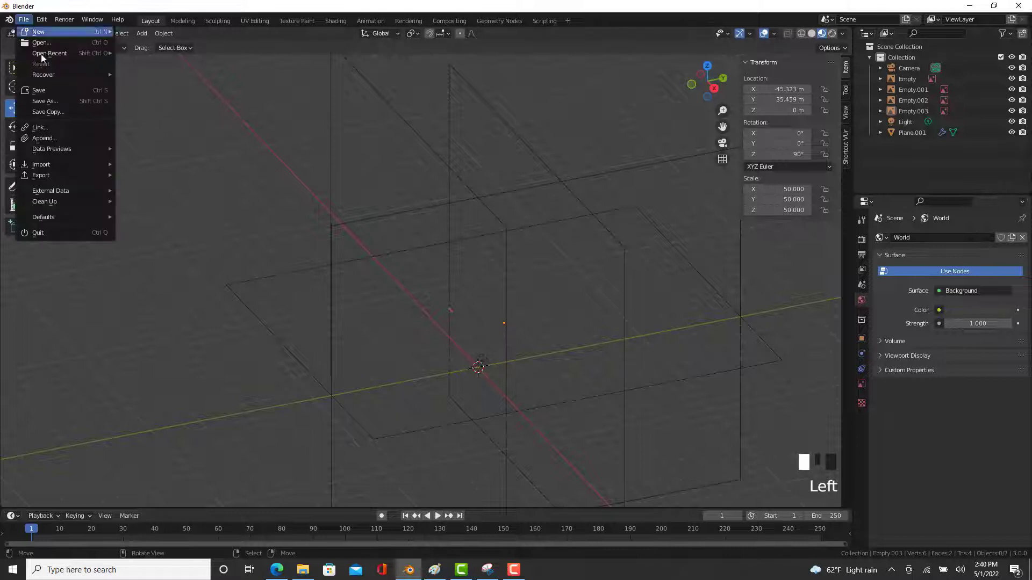
click(47, 102)
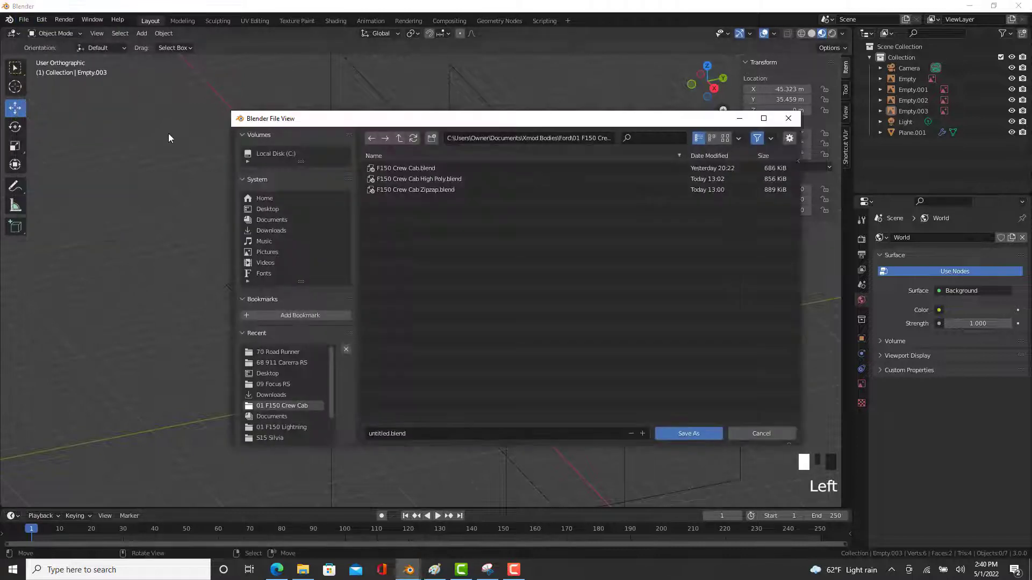
click(398, 139)
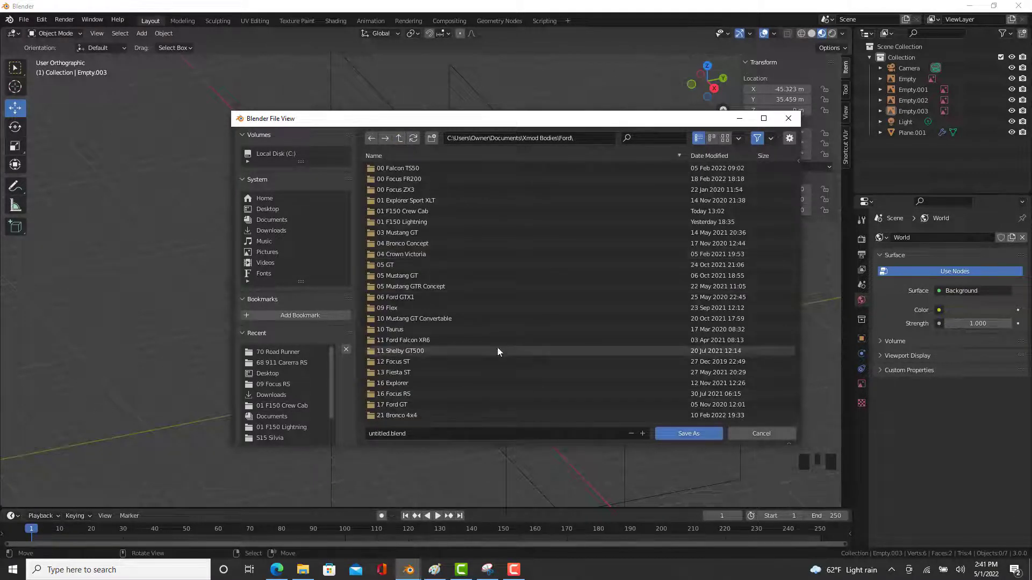
scroll(425, 375, down, 6)
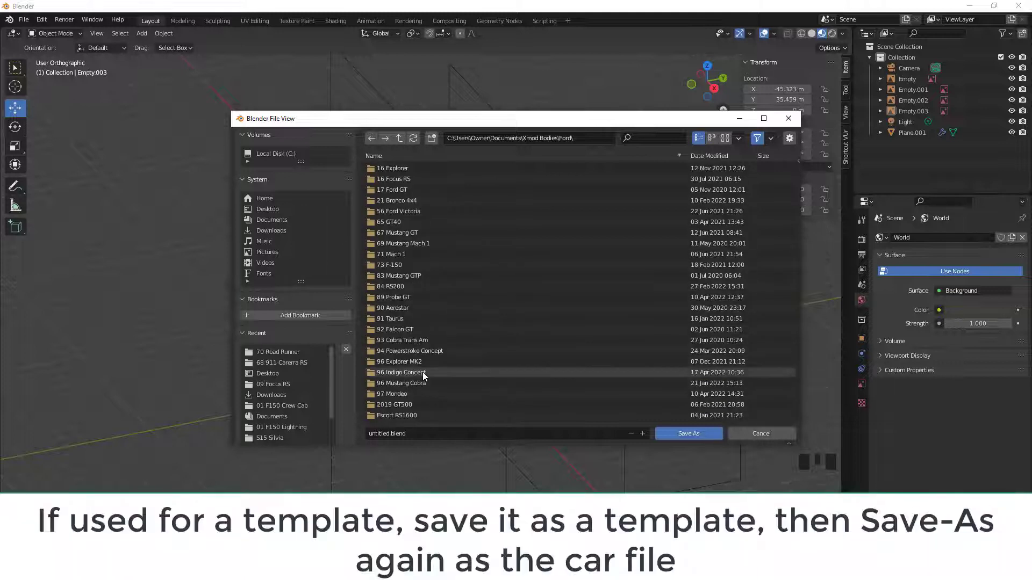
scroll(413, 371, up, 2)
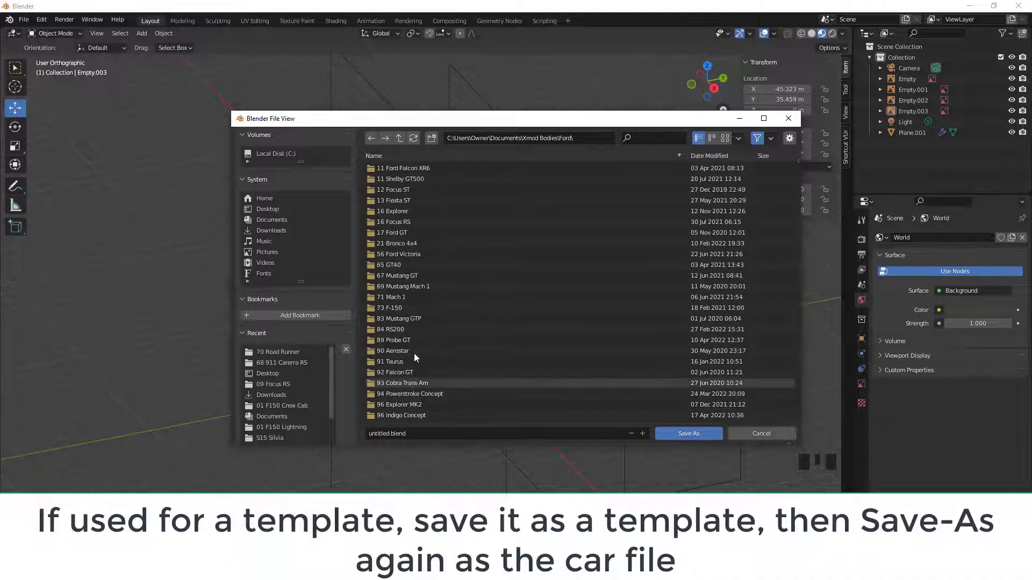
click(397, 137)
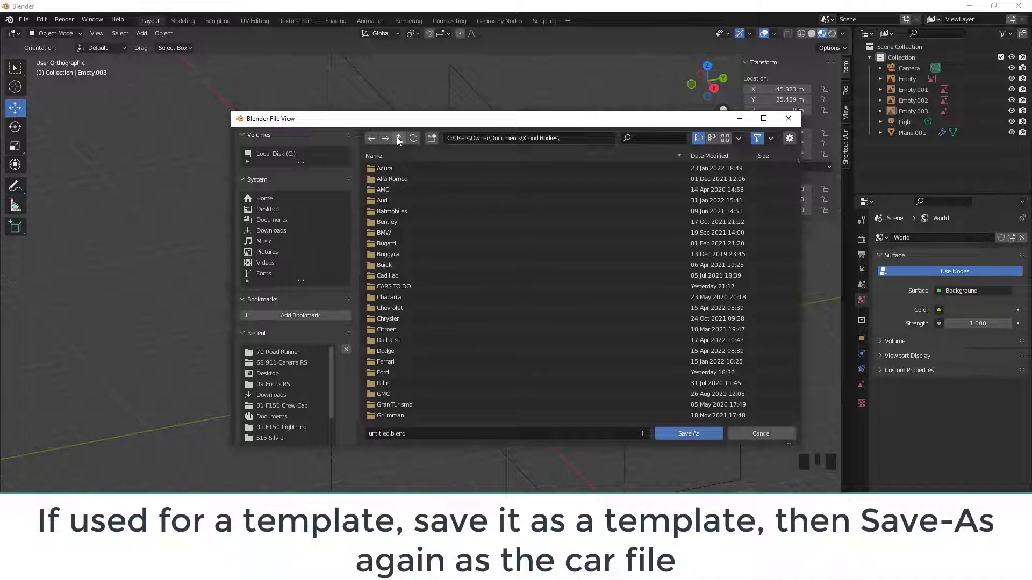
double_click(417, 286)
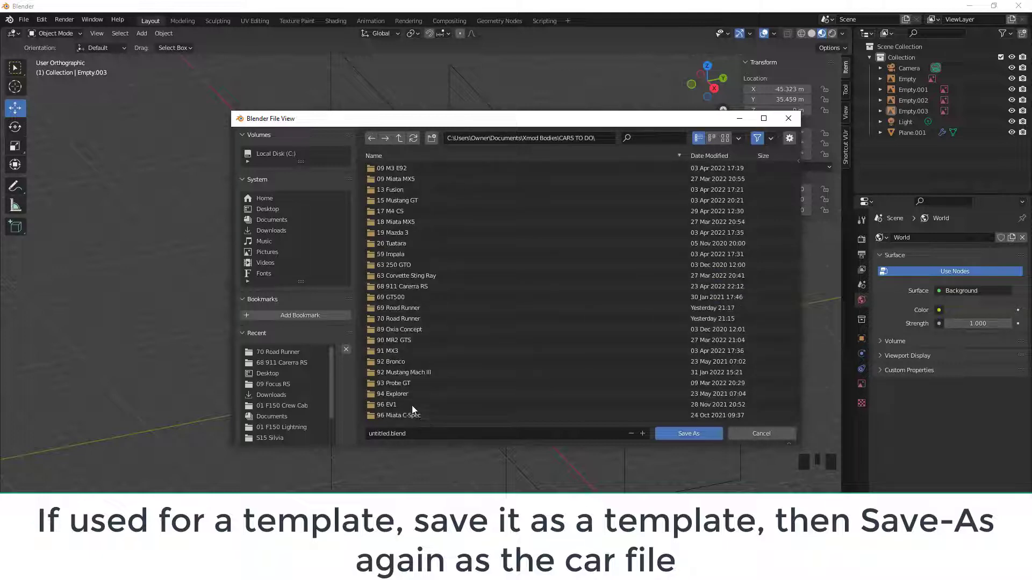
scroll(414, 306, down, 6)
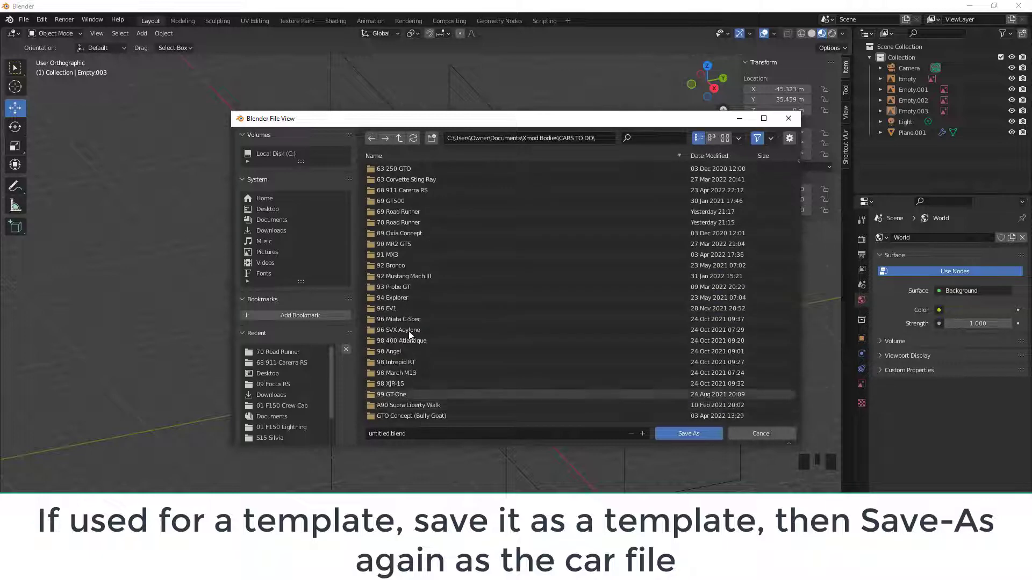
double_click(404, 223)
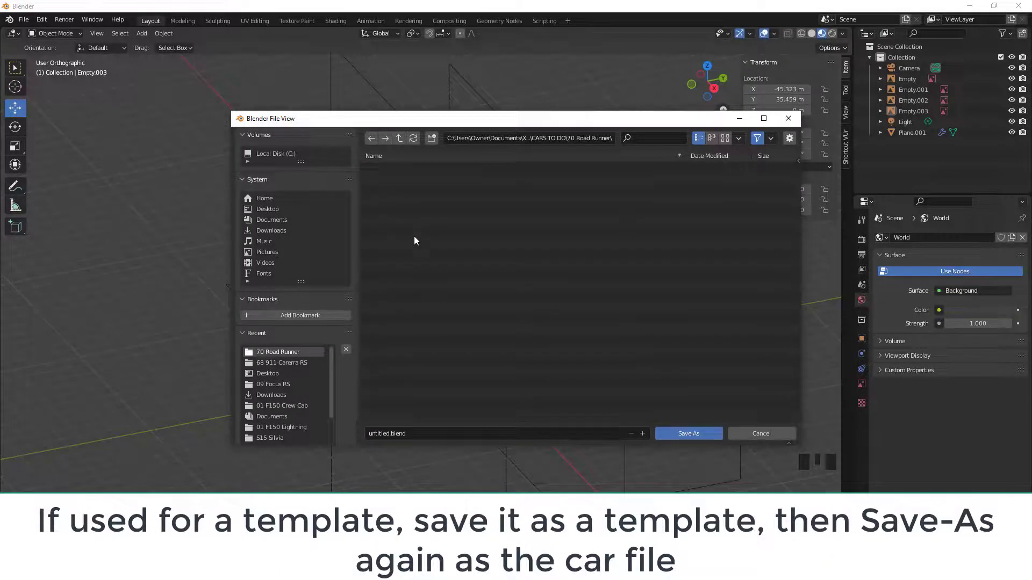
Name the file 70 Roadrunner and save it in the chosen folder.
click(408, 433)
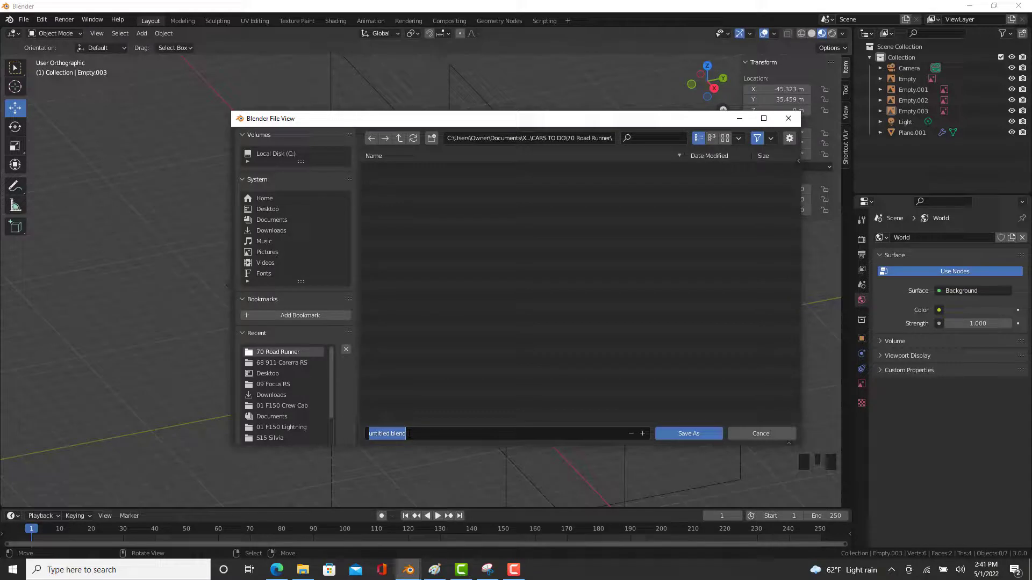
text(70)
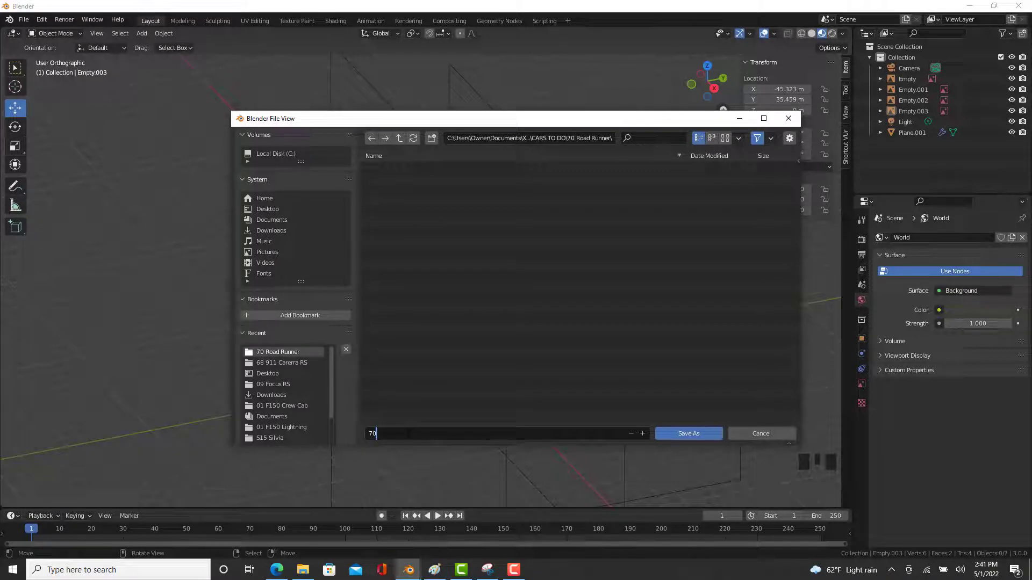
text( Roadrunner)
click(690, 433)
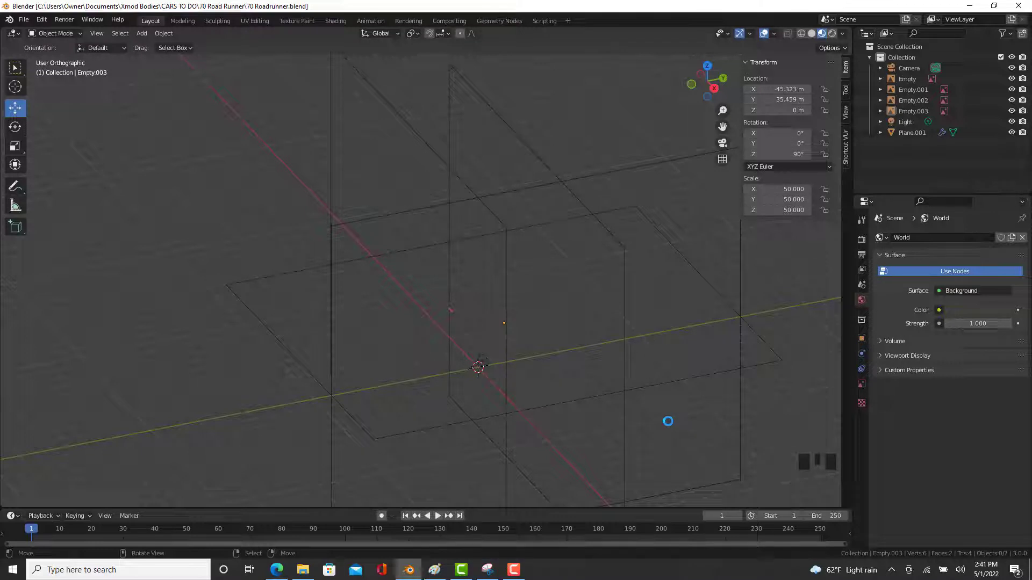
click(514, 570)
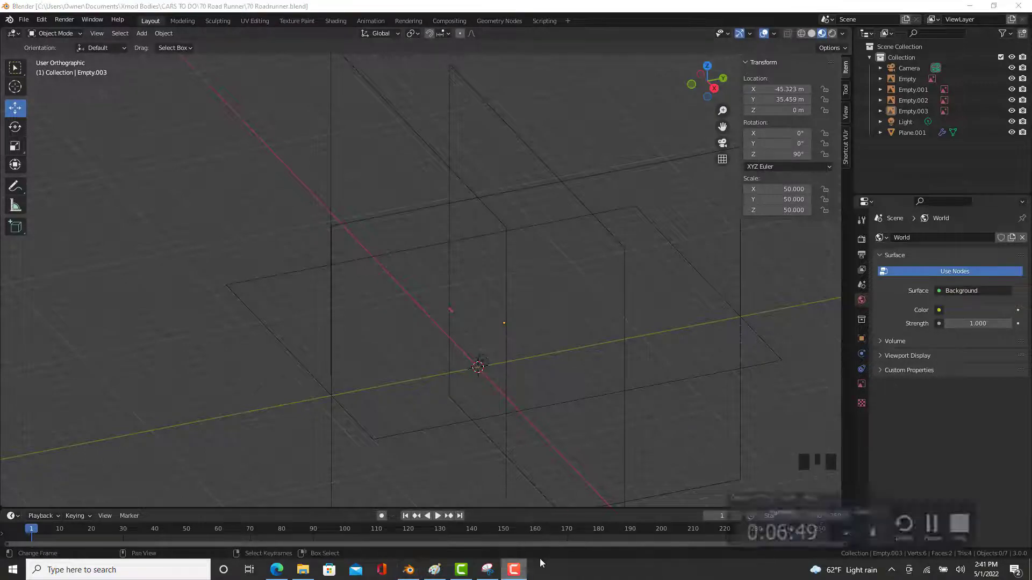